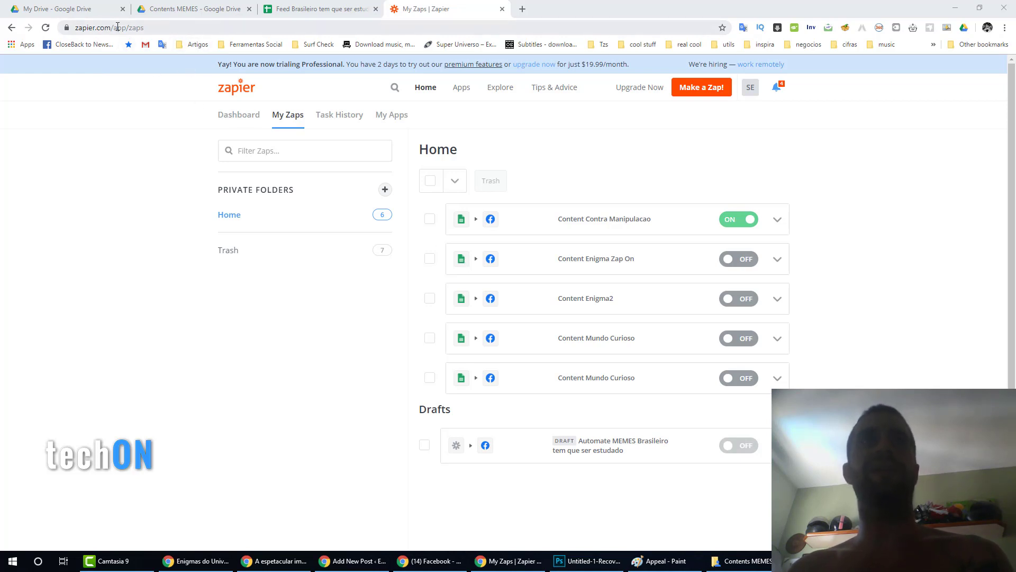
Step: Open the draft 'Automate MEMES Brasileiro tem que ser estudado' and expand its trigger step
{"action": "left_click_drag", "start_coordinate": [75, 28], "coordinate": [135, 28]}
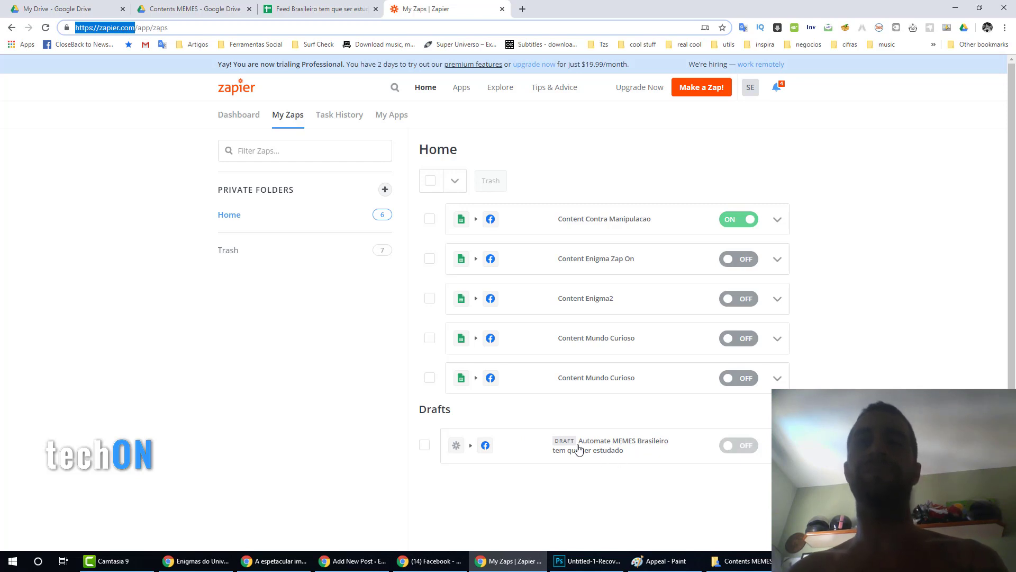
{"action": "left_click", "coordinate": [609, 450]}
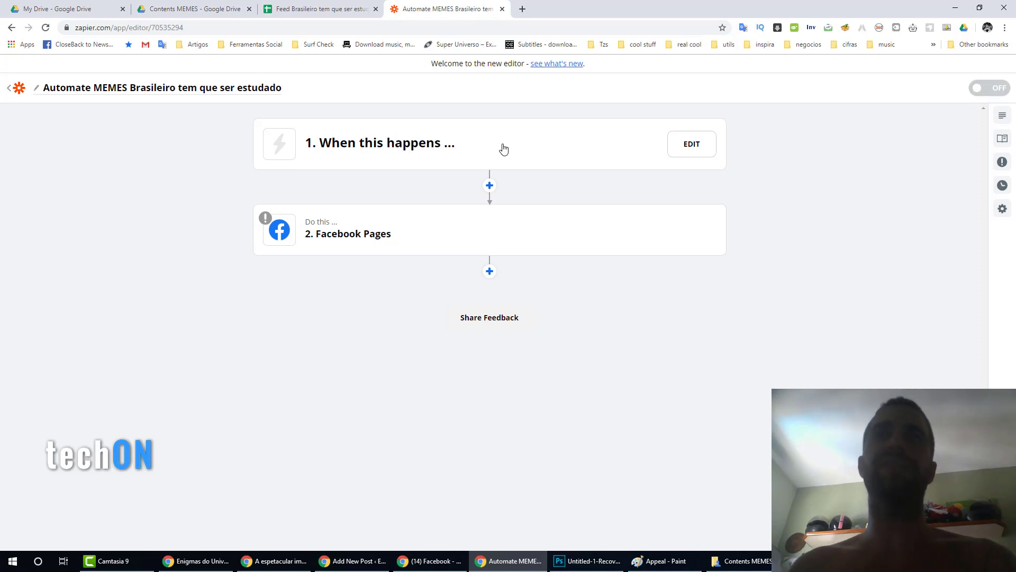
{"action": "left_click", "coordinate": [479, 159]}
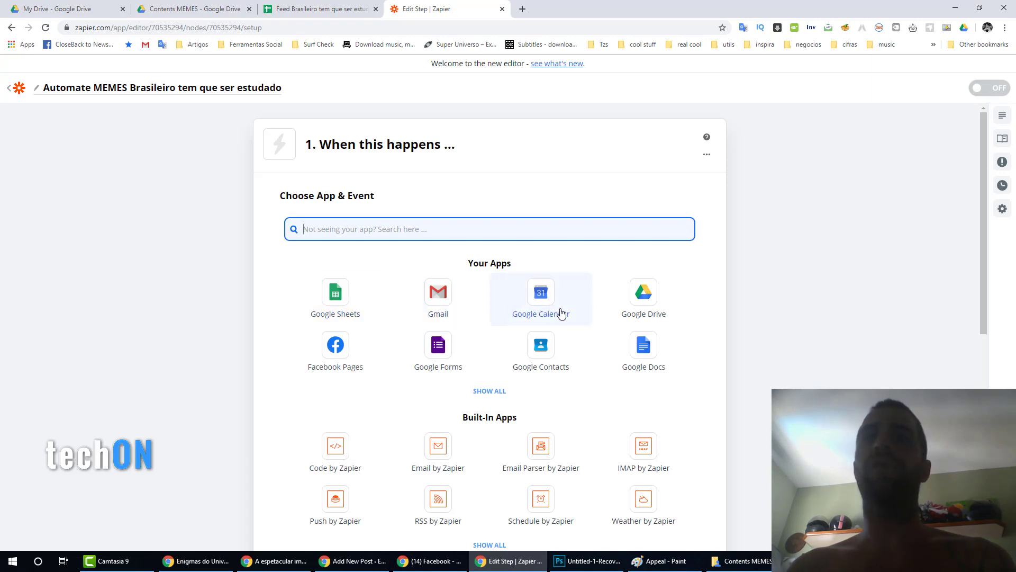
Step: Scroll through Your Apps, Built-In Apps and Popular Apps down to the Facebook Pages step
{"action": "scroll", "coordinate": [586, 358], "scroll_direction": "down", "scroll_amount": 2}
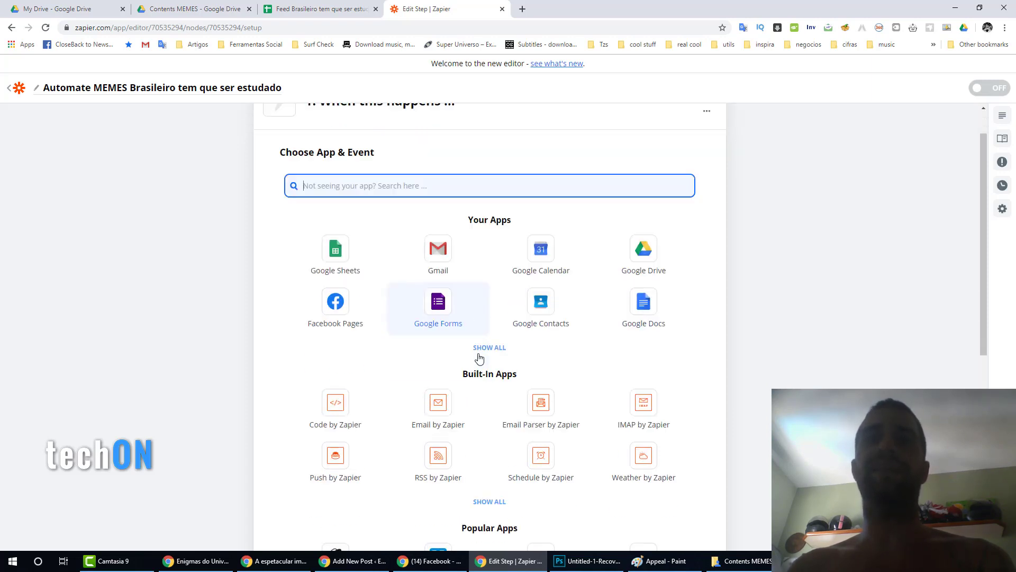
{"action": "scroll", "coordinate": [418, 453], "scroll_direction": "up", "scroll_amount": 2}
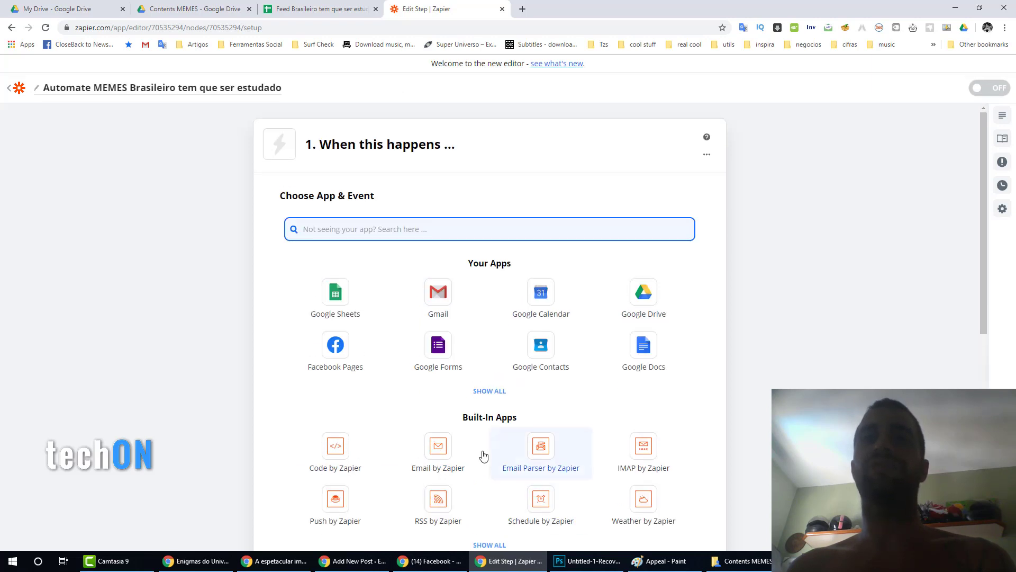
{"action": "scroll", "coordinate": [376, 347], "scroll_direction": "down", "scroll_amount": 2}
{"action": "scroll", "coordinate": [468, 419], "scroll_direction": "down", "scroll_amount": 1}
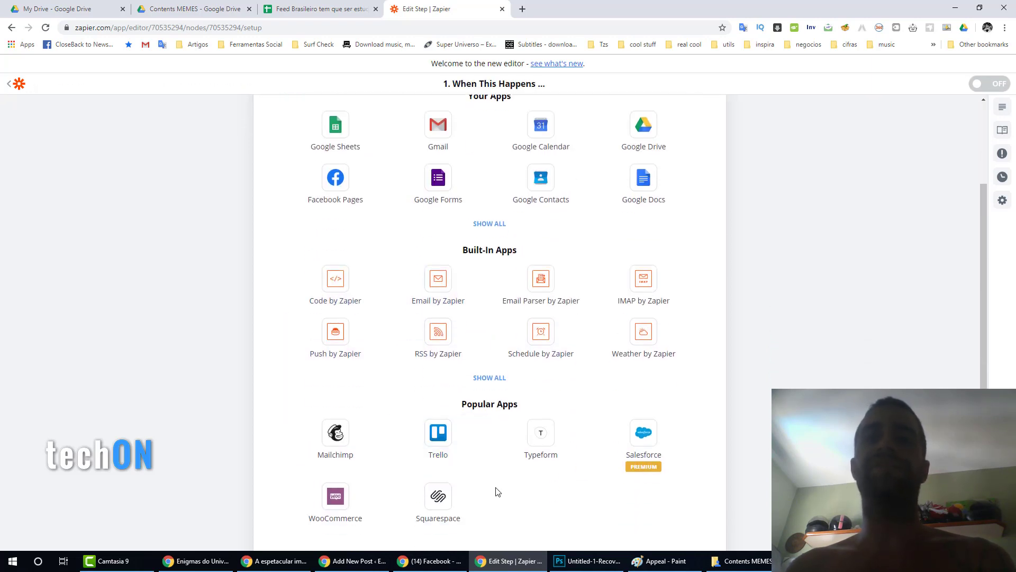
{"action": "scroll", "coordinate": [504, 464], "scroll_direction": "up", "scroll_amount": 2}
{"action": "scroll", "coordinate": [434, 167], "scroll_direction": "up", "scroll_amount": 1}
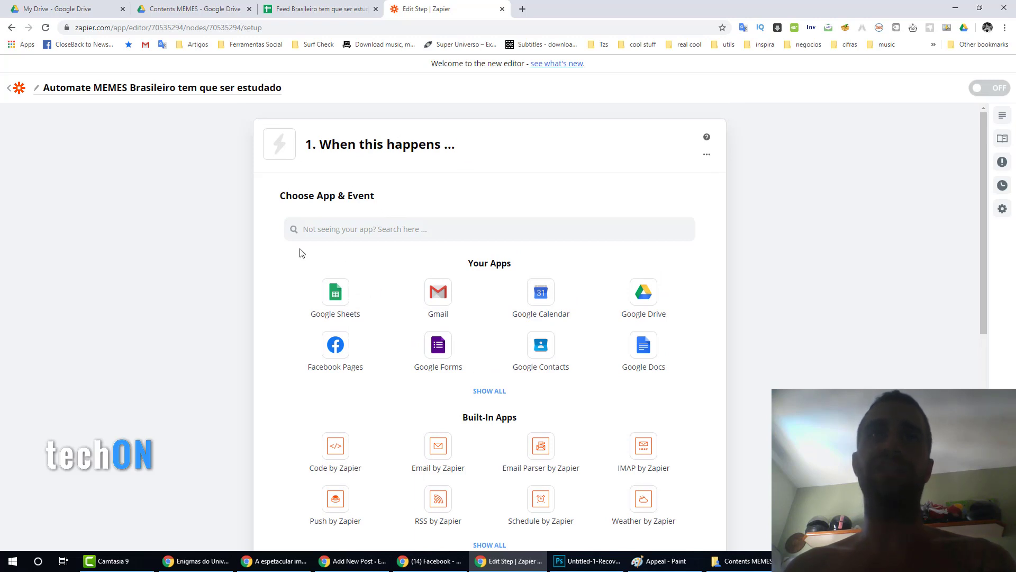
{"action": "scroll", "coordinate": [547, 180], "scroll_direction": "down", "scroll_amount": 8}
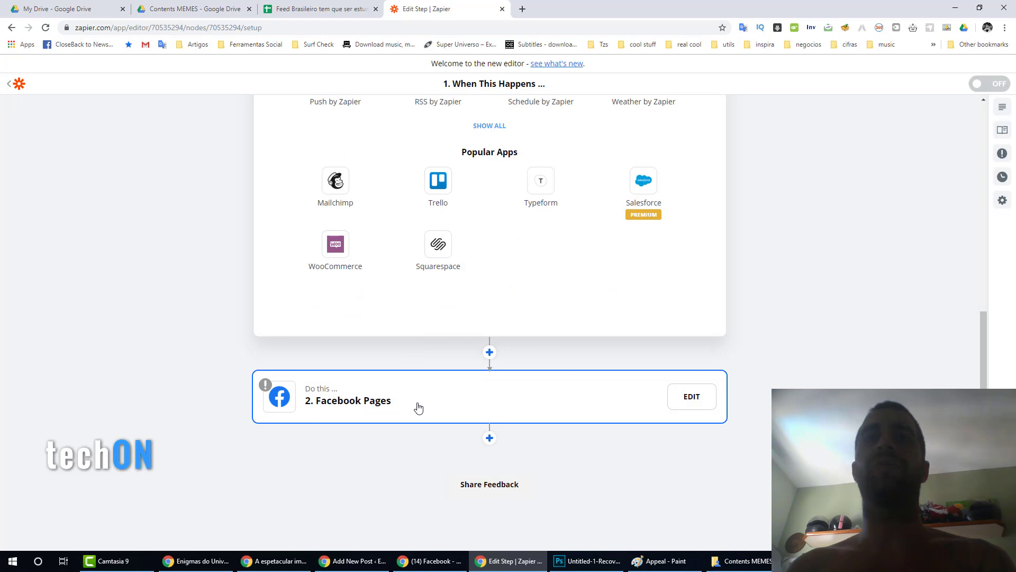
Step: Expand the '2. Facebook Pages' step and check its options menu without changing anything
{"action": "left_click", "coordinate": [418, 408]}
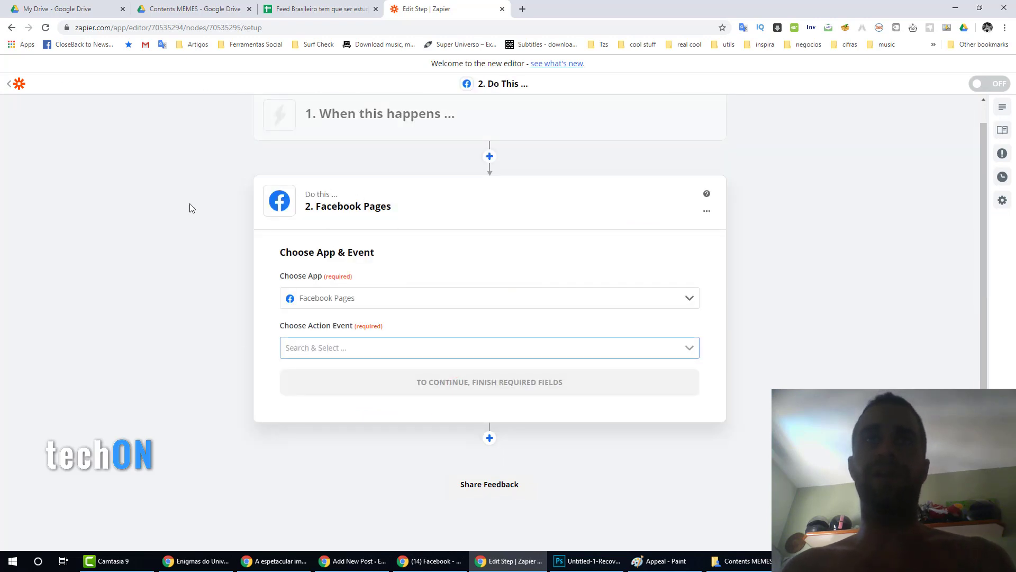
{"action": "scroll", "coordinate": [393, 212], "scroll_direction": "up", "scroll_amount": 1}
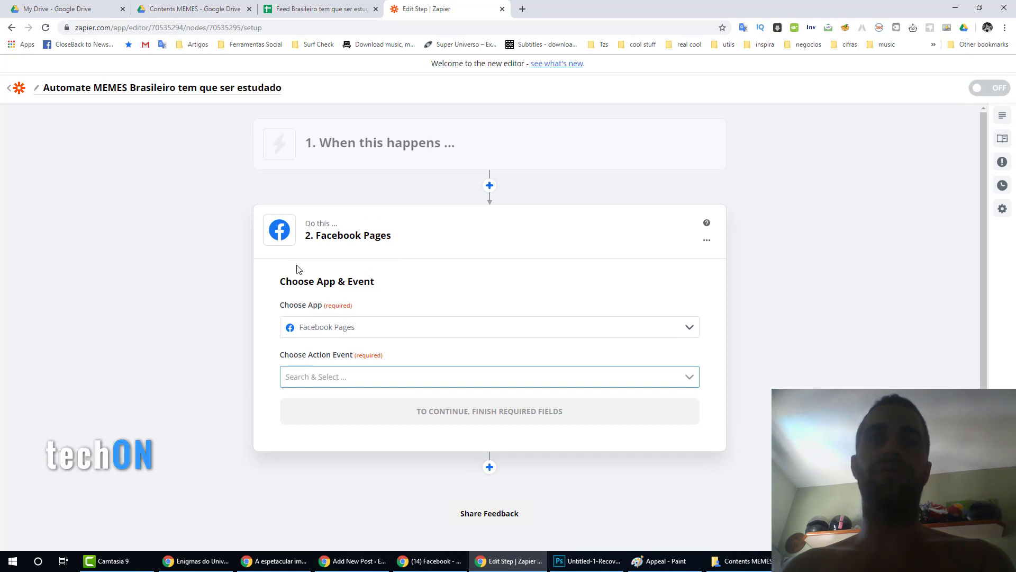
{"action": "left_click_drag", "start_coordinate": [317, 235], "coordinate": [412, 239]}
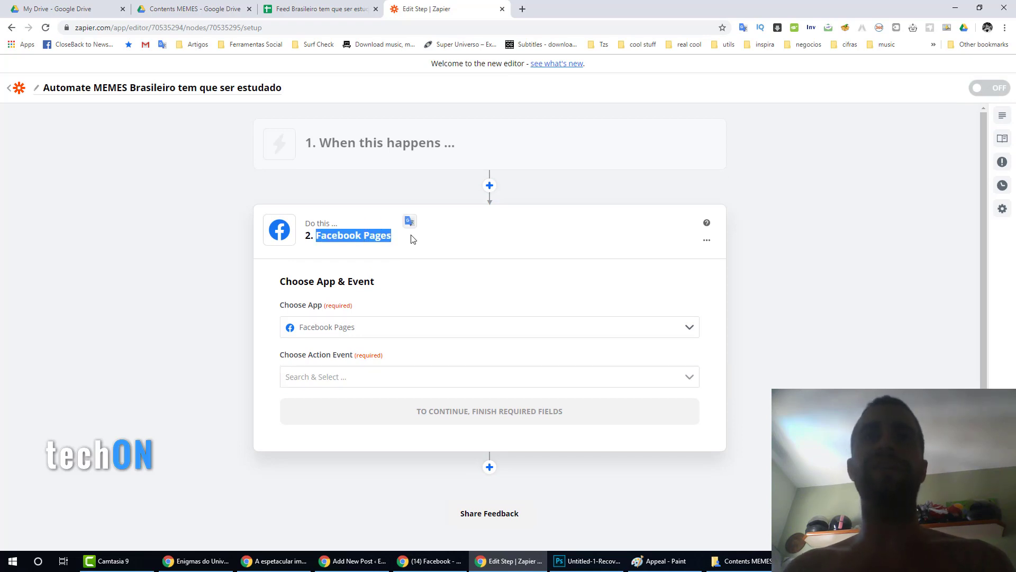
{"action": "left_click", "coordinate": [706, 241]}
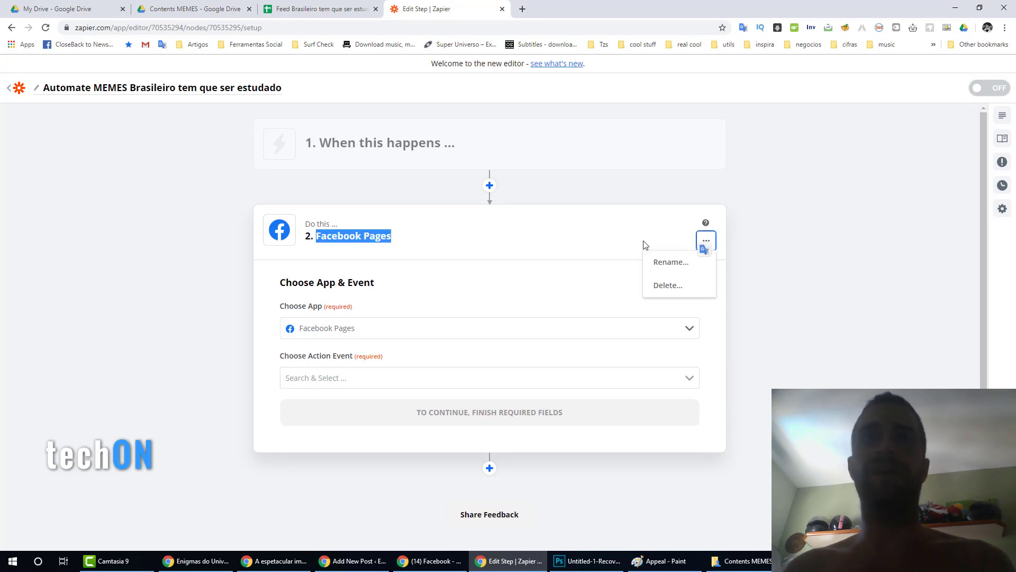
{"action": "left_click", "coordinate": [412, 250]}
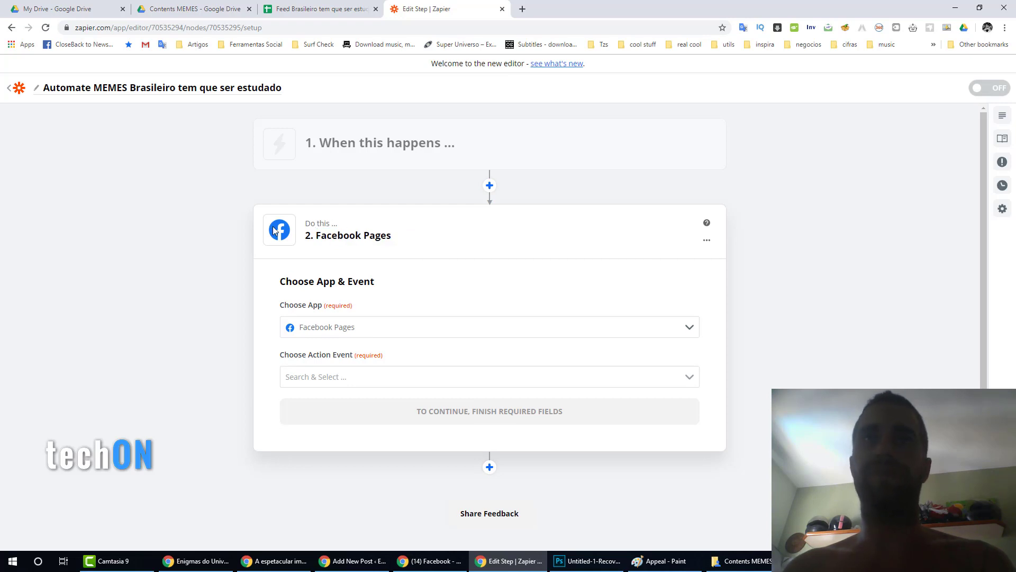
Step: Browse the Choose App list, with alternatives such as Twitter and Google Drive
{"action": "left_click", "coordinate": [426, 329]}
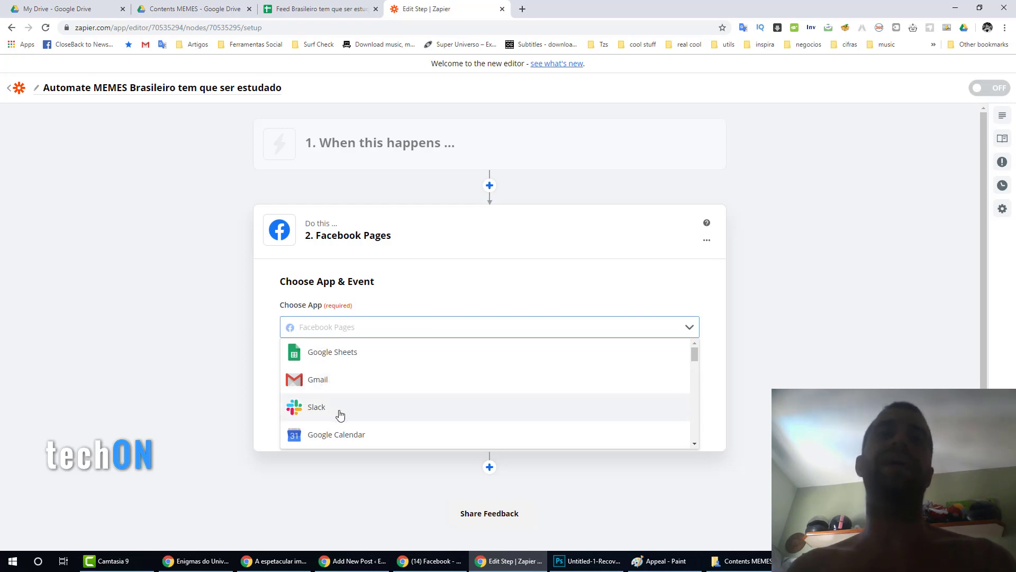
{"action": "scroll", "coordinate": [346, 408], "scroll_direction": "down", "scroll_amount": 1}
{"action": "scroll", "coordinate": [340, 431], "scroll_direction": "down", "scroll_amount": 2}
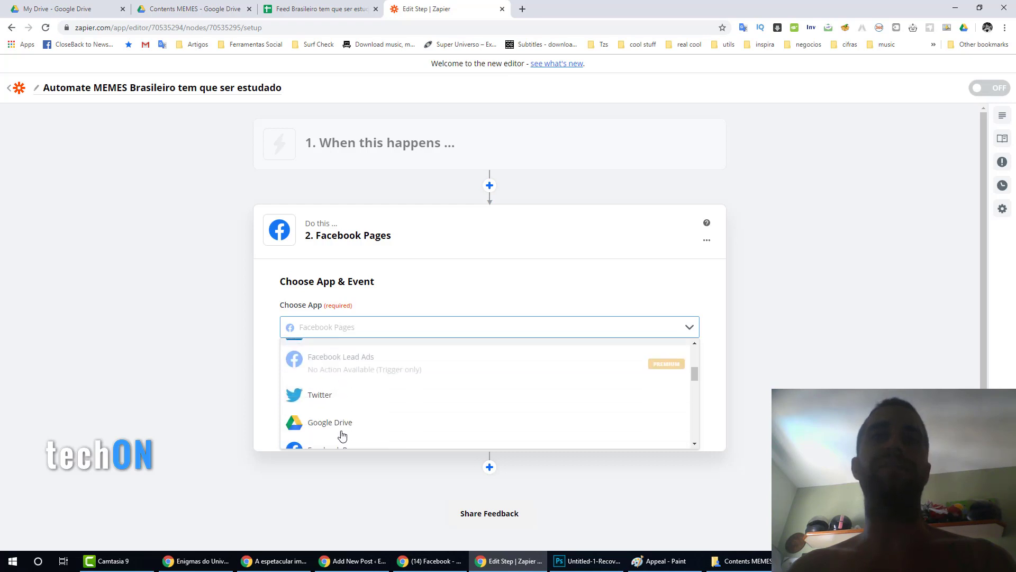
{"action": "scroll", "coordinate": [341, 426], "scroll_direction": "up", "scroll_amount": 2}
{"action": "scroll", "coordinate": [346, 399], "scroll_direction": "down", "scroll_amount": 2}
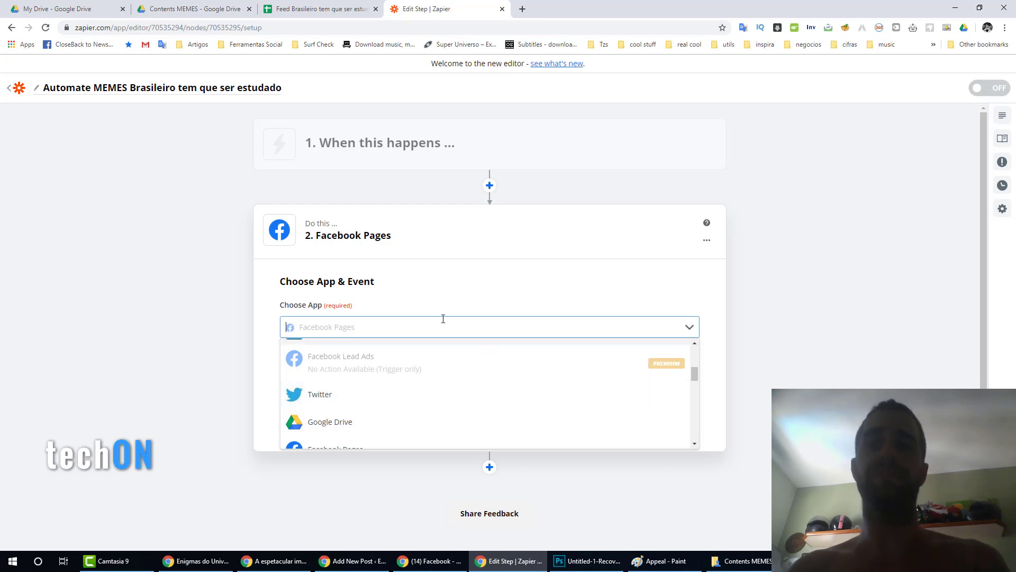
Step: Close the app list, keeping Facebook Pages as the second step's app
{"action": "left_click", "coordinate": [238, 287]}
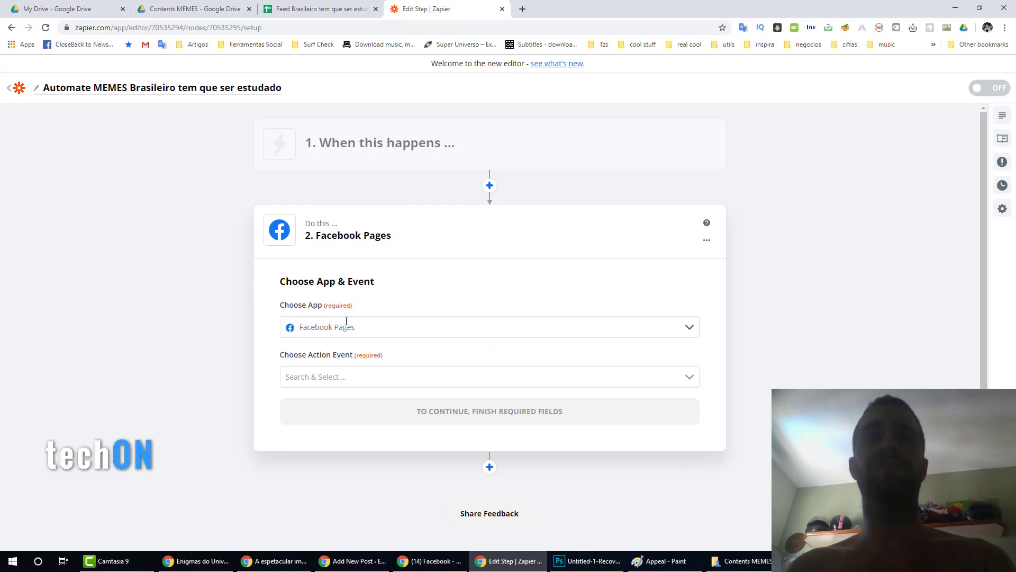
{"action": "left_click", "coordinate": [389, 328]}
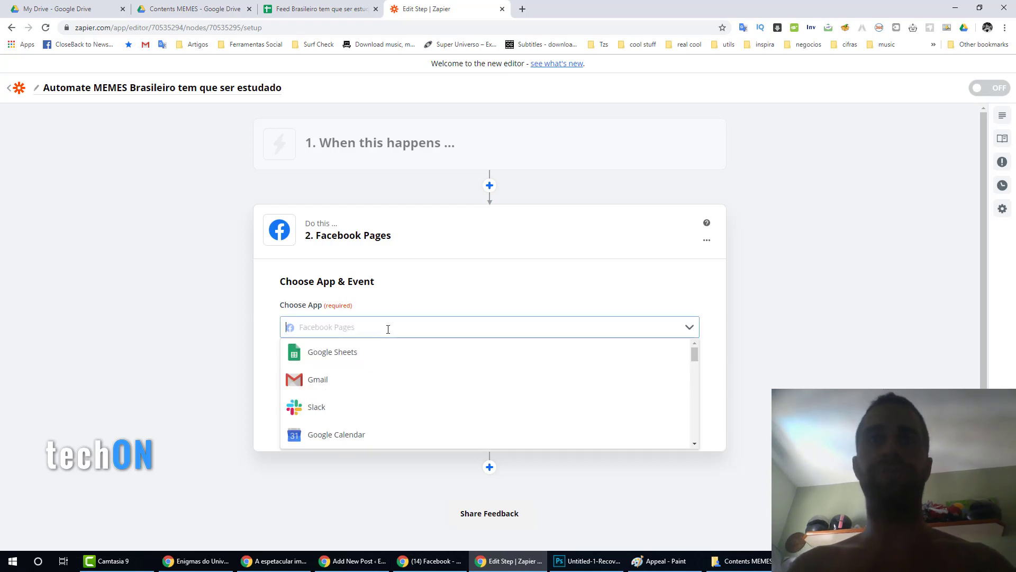
{"action": "left_click", "coordinate": [377, 329]}
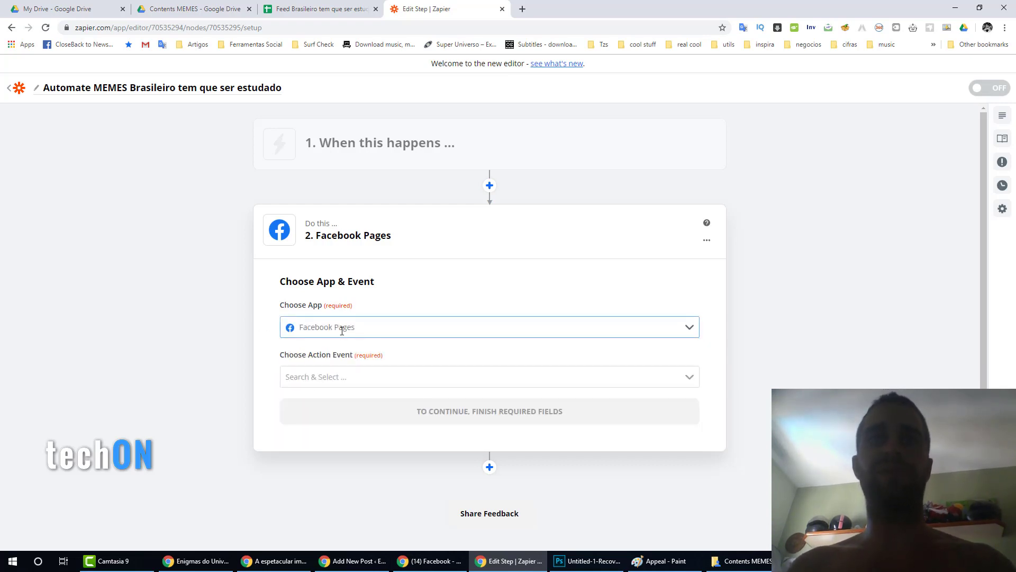
{"action": "left_click", "coordinate": [360, 329]}
{"action": "left_click", "coordinate": [341, 332]}
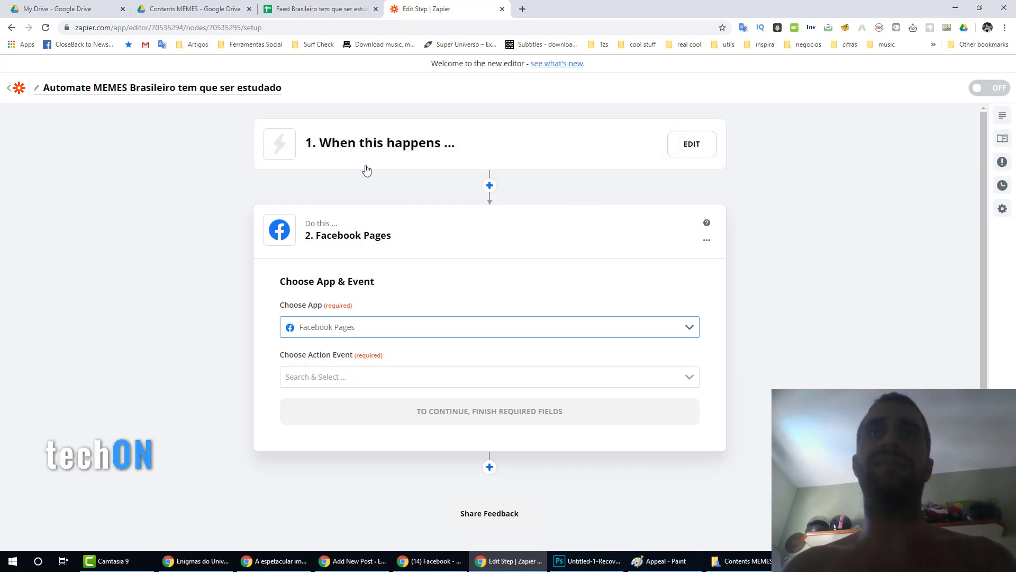
Step: Reopen the '1. When this happens...' trigger to show Your Apps and Built-In Apps
{"action": "left_click", "coordinate": [382, 158]}
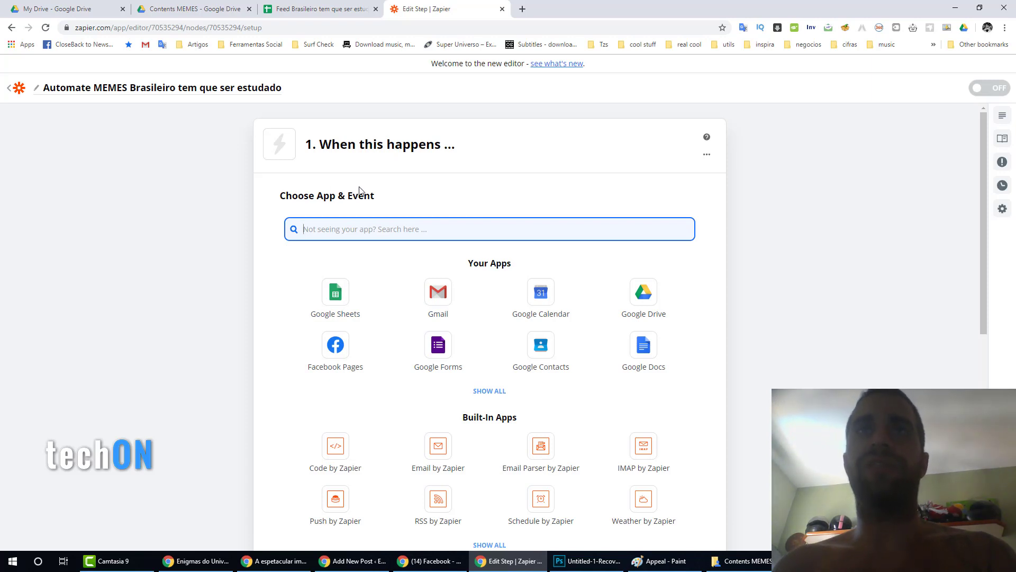
{"action": "scroll", "coordinate": [410, 257], "scroll_direction": "down", "scroll_amount": 2}
{"action": "scroll", "coordinate": [418, 262], "scroll_direction": "up", "scroll_amount": 2}
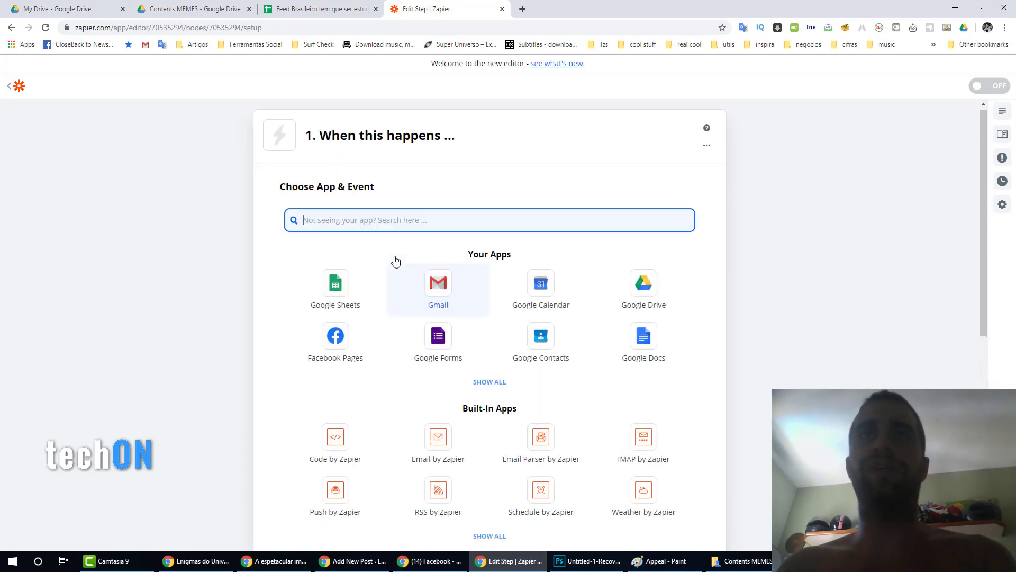
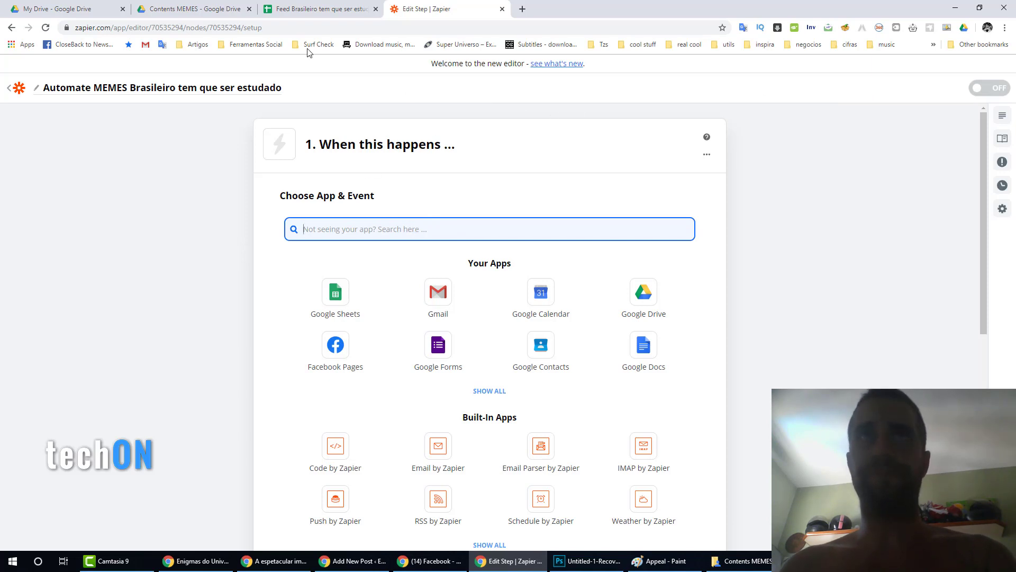
Step: Leave the Zapier editor and bring up the Contents MEMES folder in Google Drive
{"action": "left_click", "coordinate": [144, 9]}
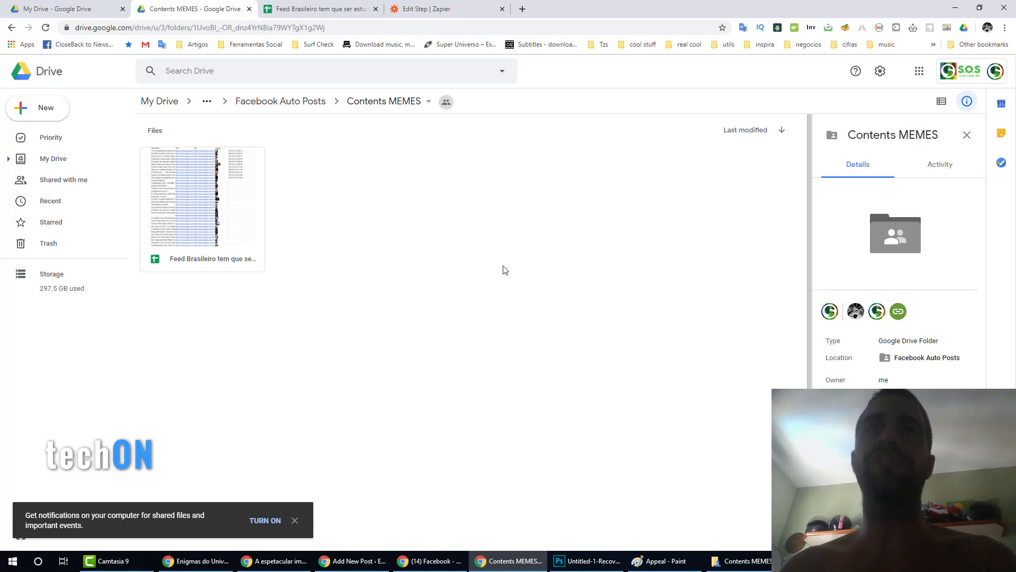
Step: Open the Feed Brasileiro tem que ser estudado spreadsheet from the Contents MEMES folder
{"action": "left_click", "coordinate": [237, 205]}
{"action": "left_click", "coordinate": [332, 194]}
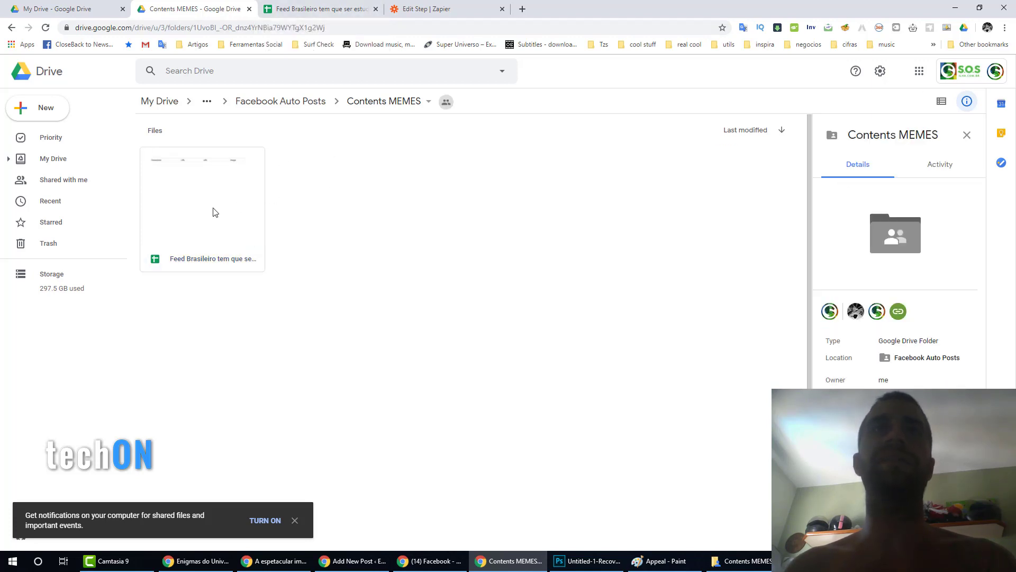
{"action": "left_click", "coordinate": [234, 203]}
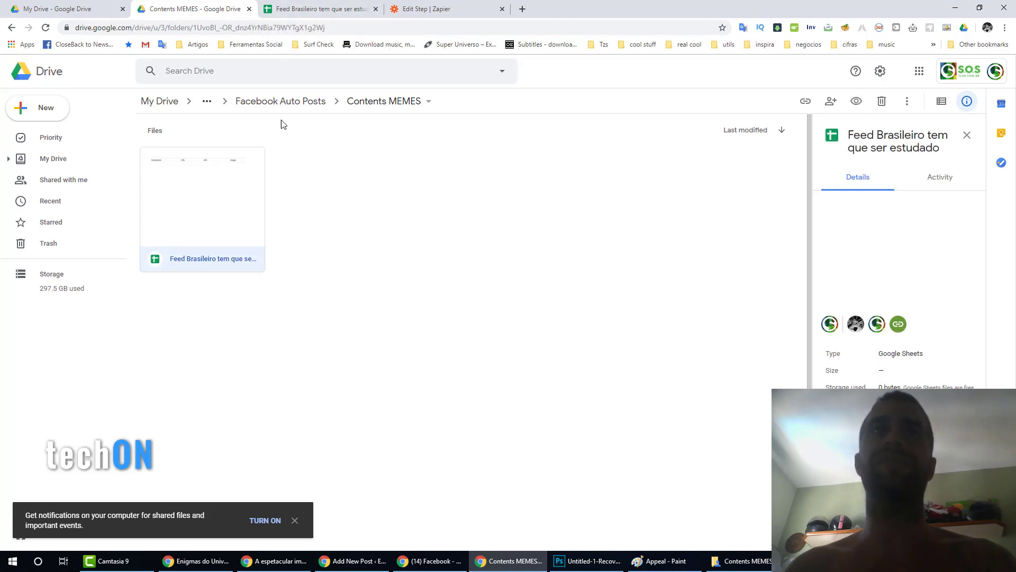
{"action": "double_click", "coordinate": [243, 213]}
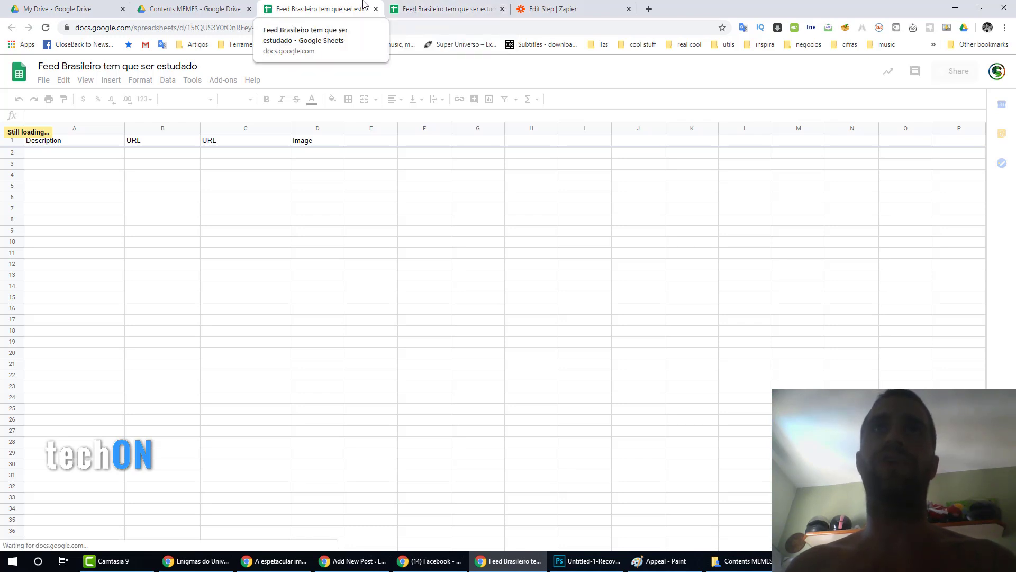
Step: Close the duplicate spreadsheet tab, check the B1 URL header and empty row 2, then return to Drive
{"action": "left_click", "coordinate": [419, 9]}
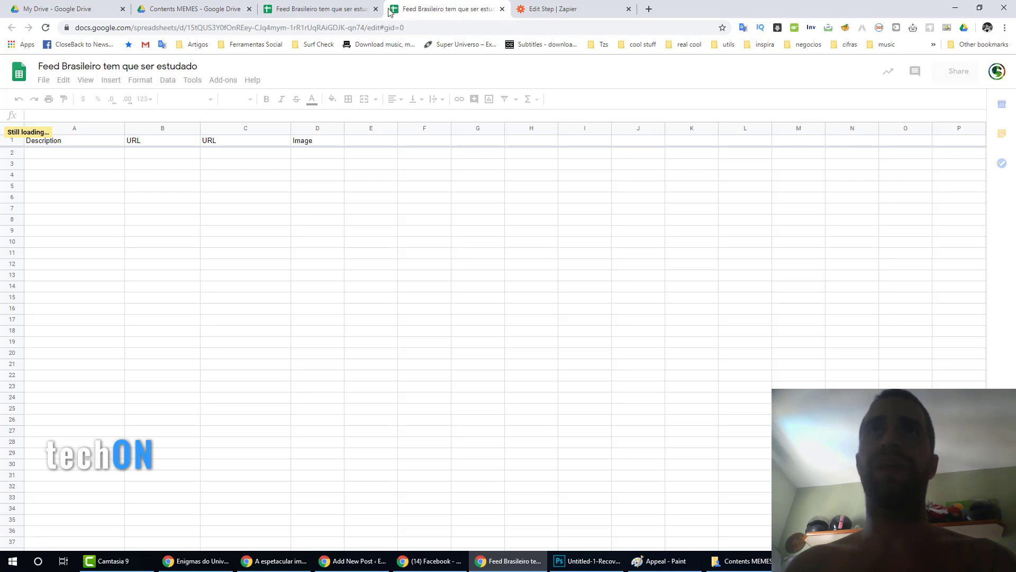
{"action": "left_click", "coordinate": [376, 9]}
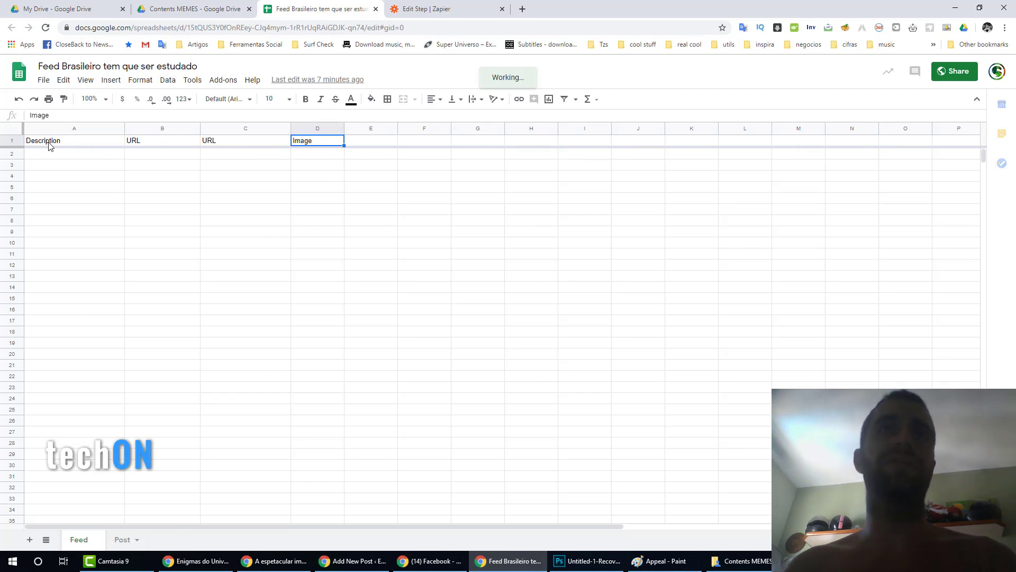
{"action": "left_click", "coordinate": [134, 143]}
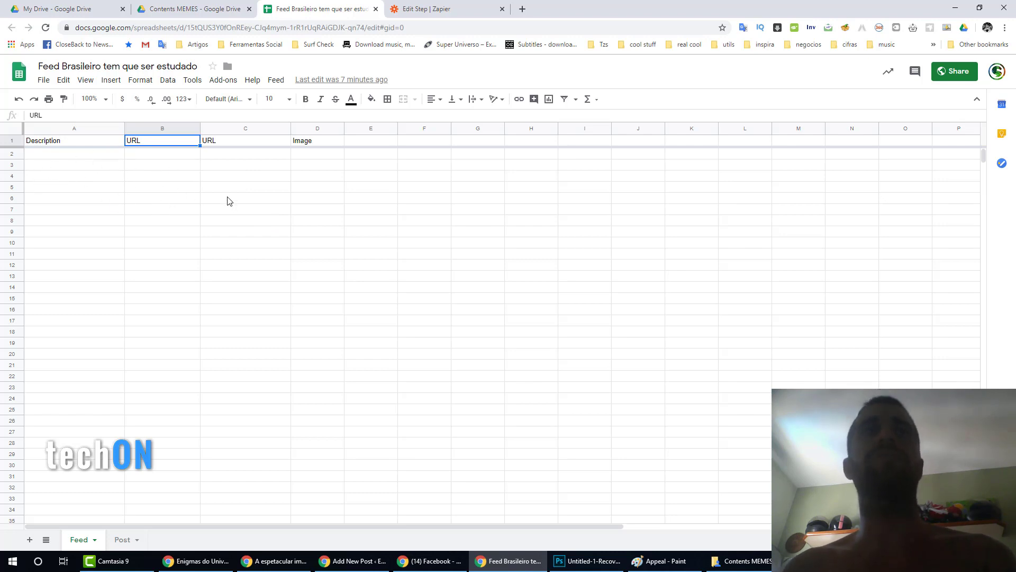
{"action": "left_click", "coordinate": [11, 153]}
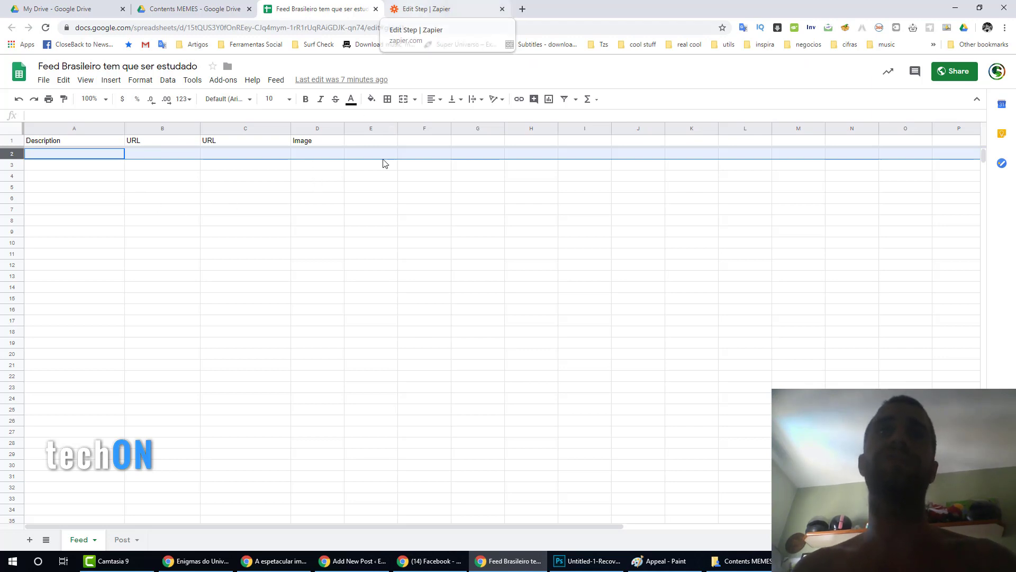
{"action": "left_click", "coordinate": [185, 9]}
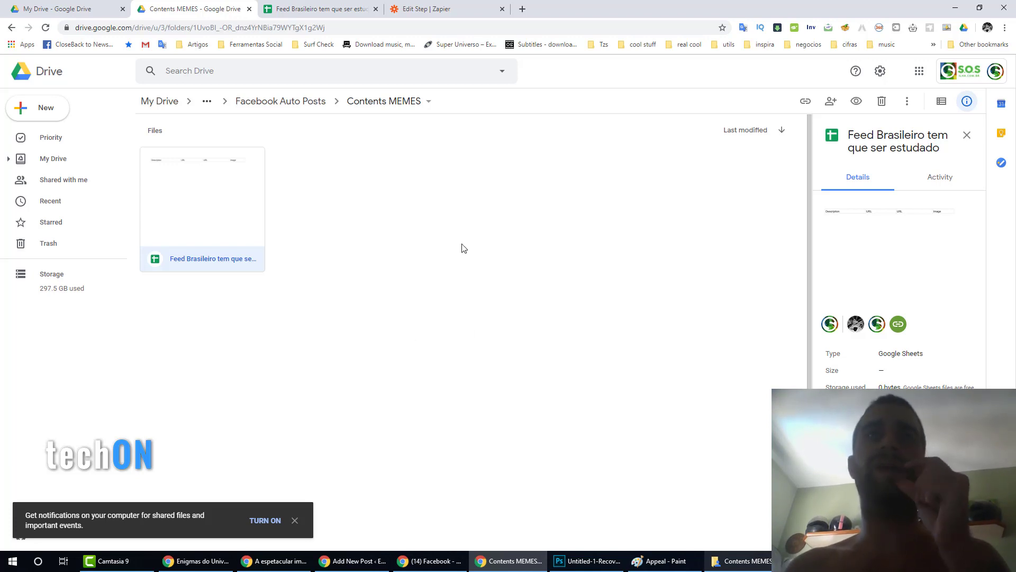
Step: Load facebook.com in a new browser tab
{"action": "left_click", "coordinate": [523, 12]}
{"action": "type", "text": "fa"}
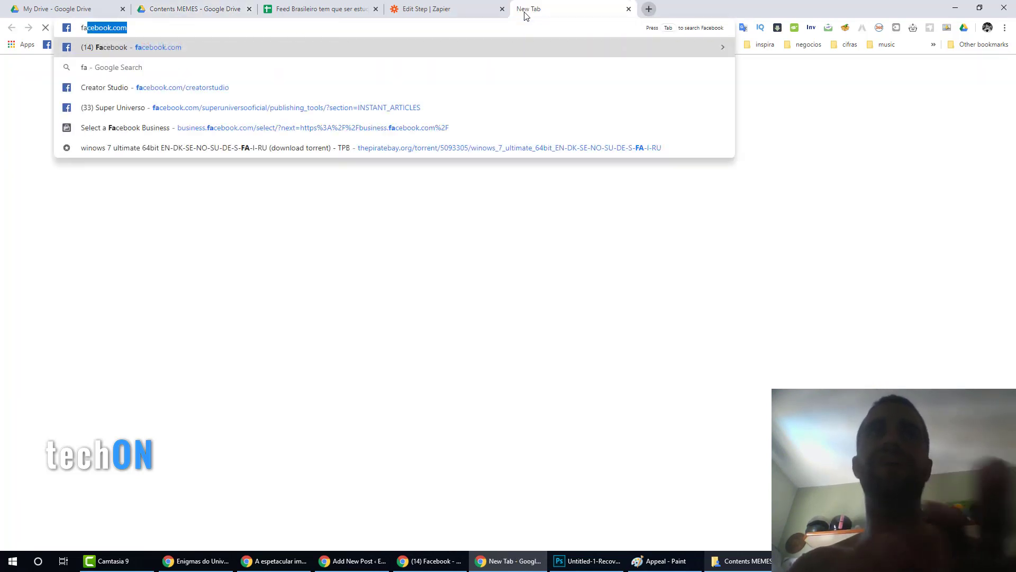
{"action": "key", "text": "Return"}
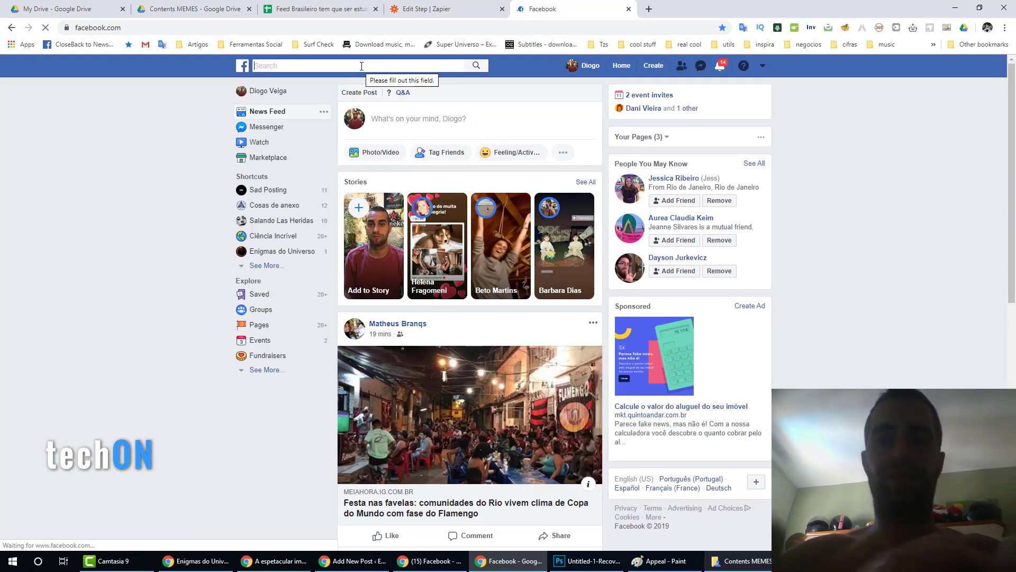
Step: Search Facebook for 'brasil que deu certo' and open the O Brasil Que Deu Certo page
{"action": "type", "text": "br"}
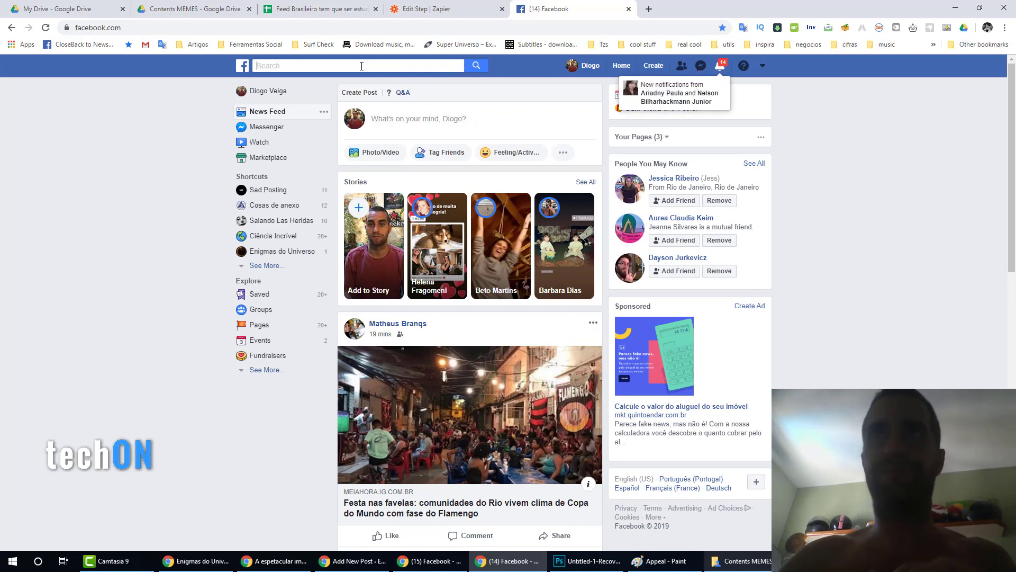
{"action": "left_click", "coordinate": [362, 65]}
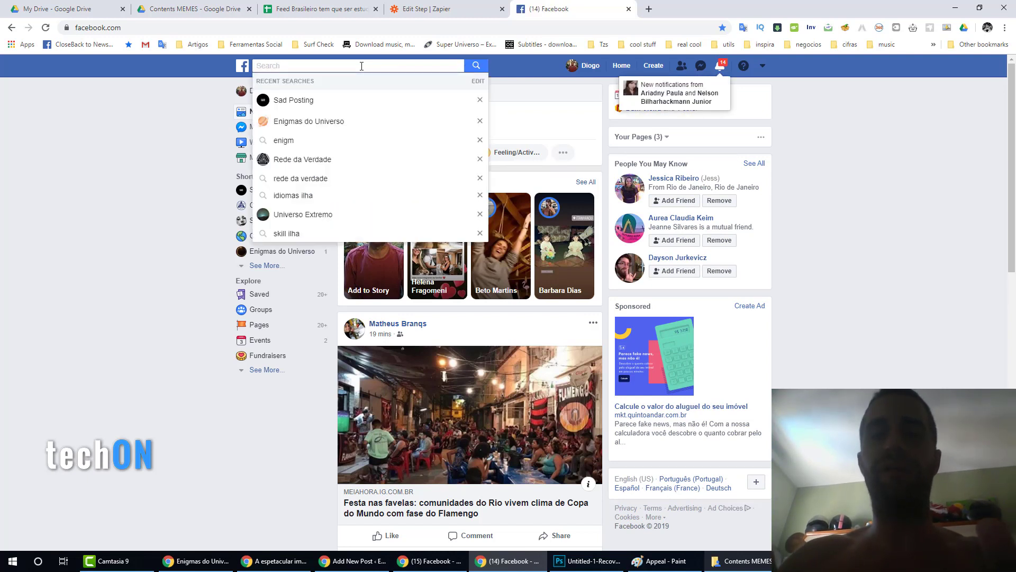
{"action": "type", "text": "bra"}
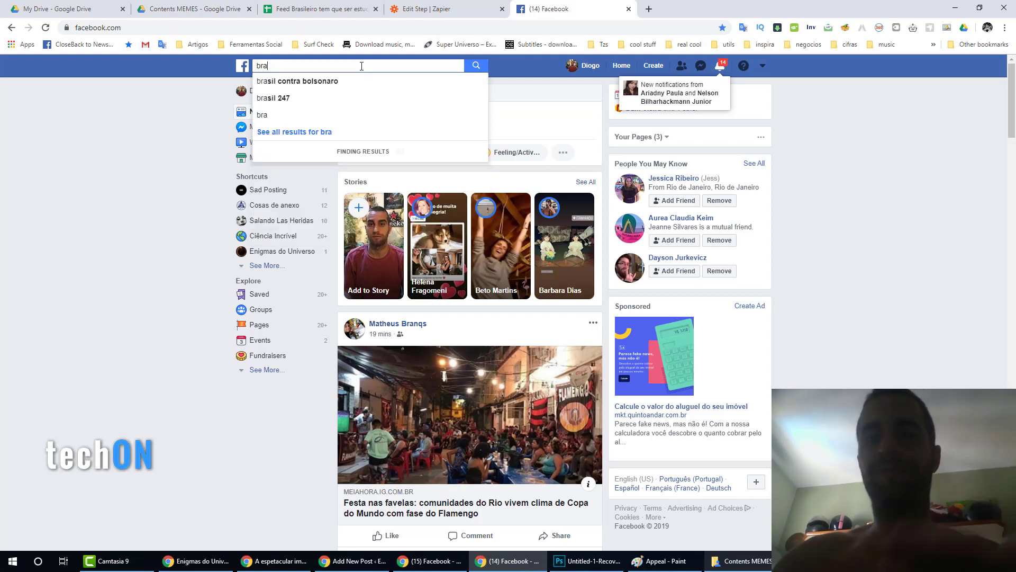
{"action": "type", "text": "sil tem jeito"}
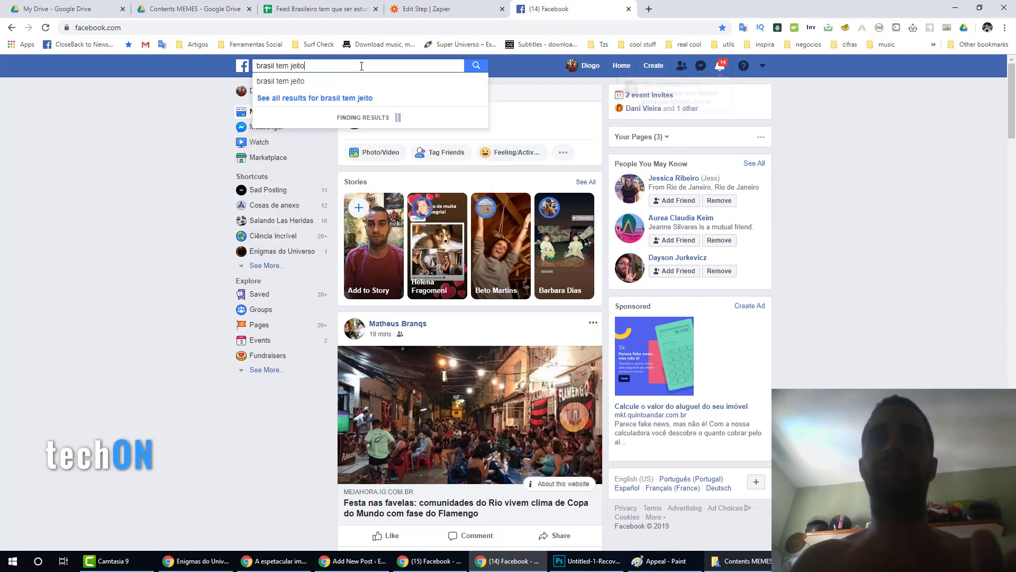
{"action": "key", "text": "Return"}
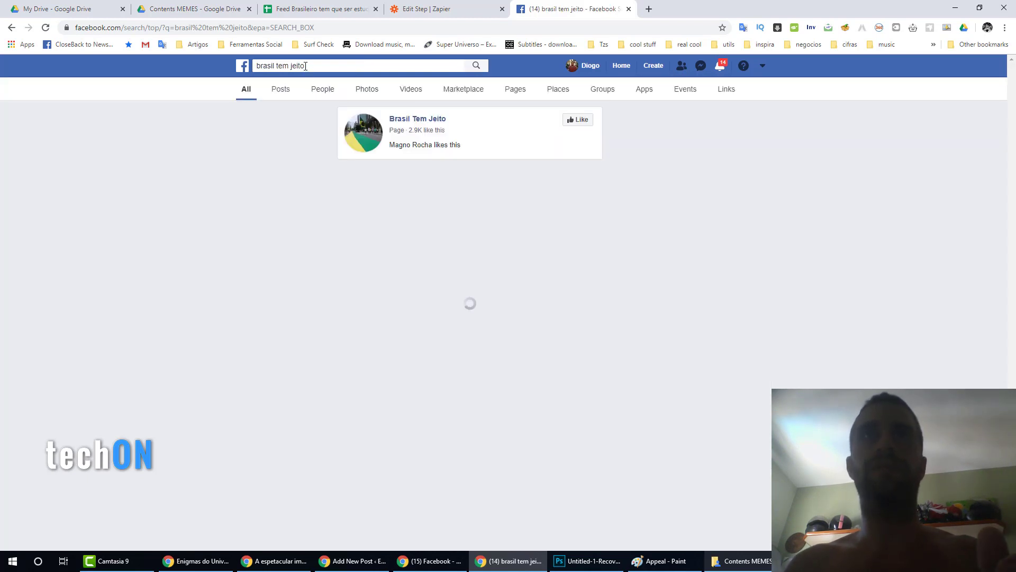
{"action": "left_click", "coordinate": [305, 66]}
{"action": "type", "text": "bras"}
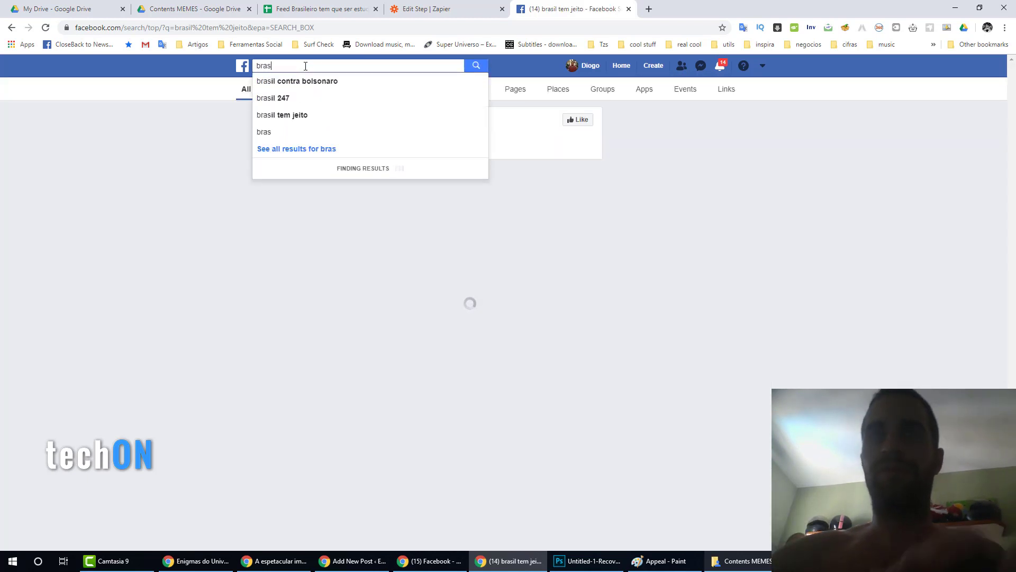
{"action": "type", "text": "il que deu certo"}
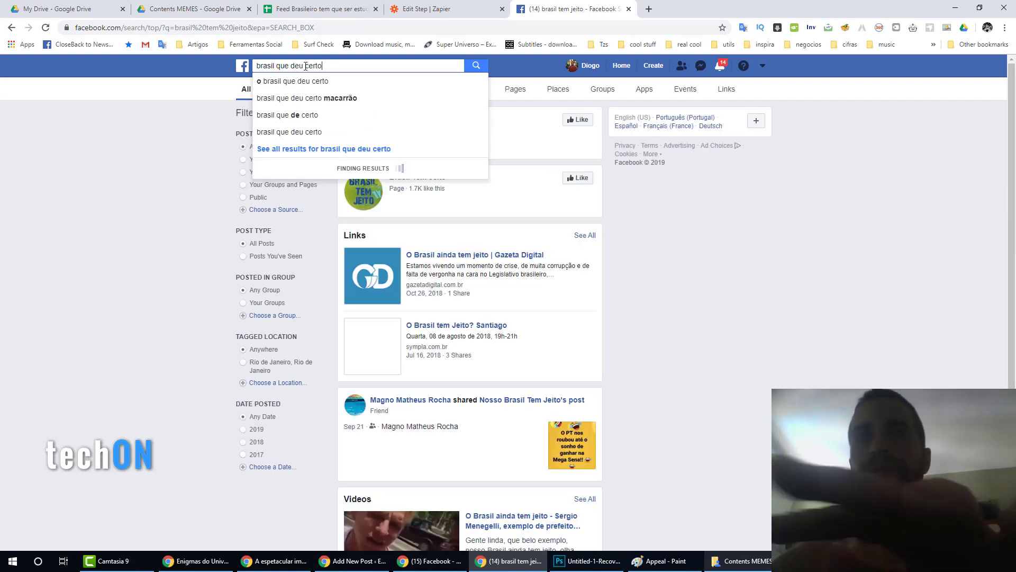
{"action": "key", "text": "Return"}
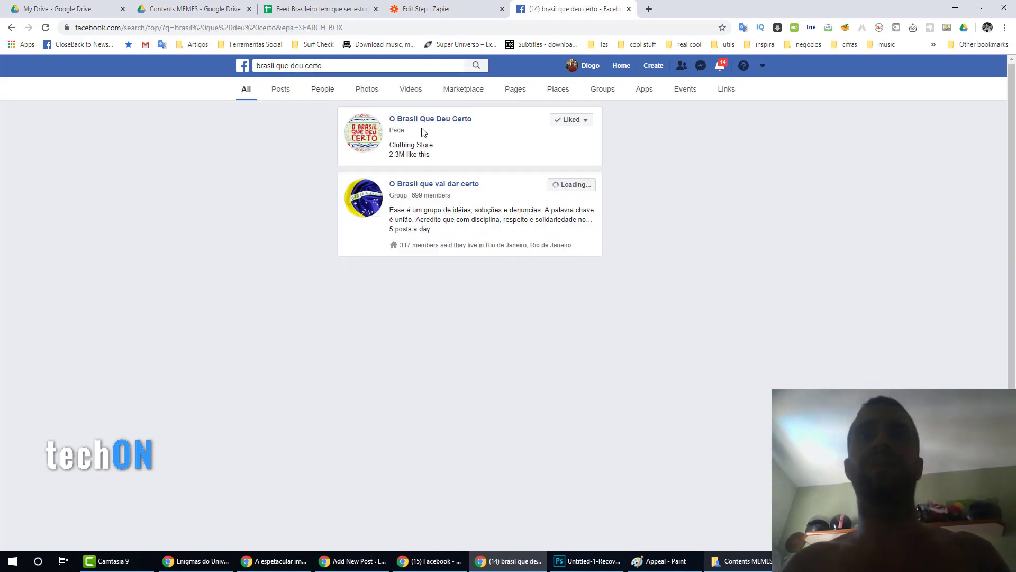
{"action": "left_click", "coordinate": [425, 120]}
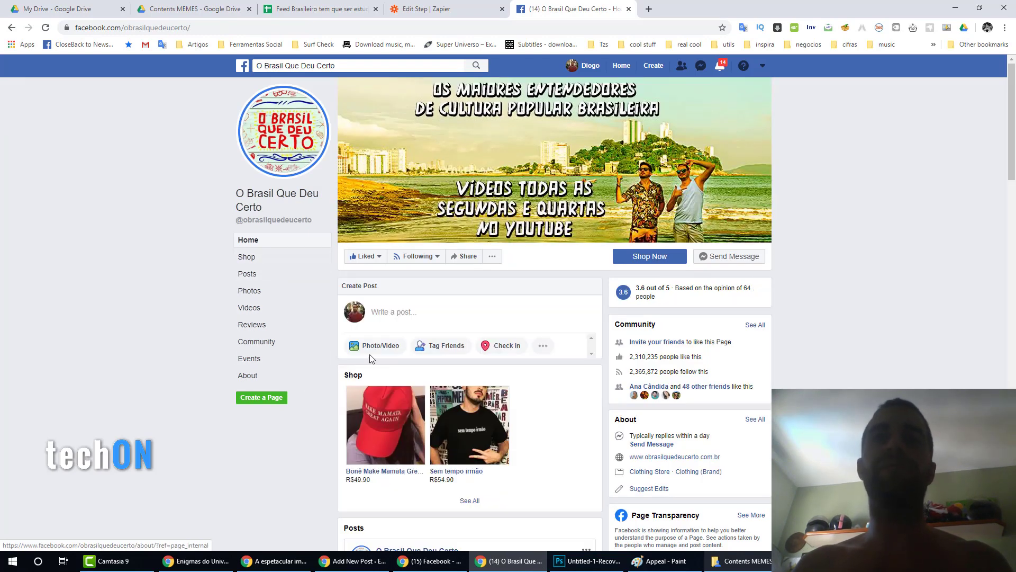
Step: Browse the page's Photos and open the picture of dogs lying on the bank's tiled floor
{"action": "left_click", "coordinate": [250, 298]}
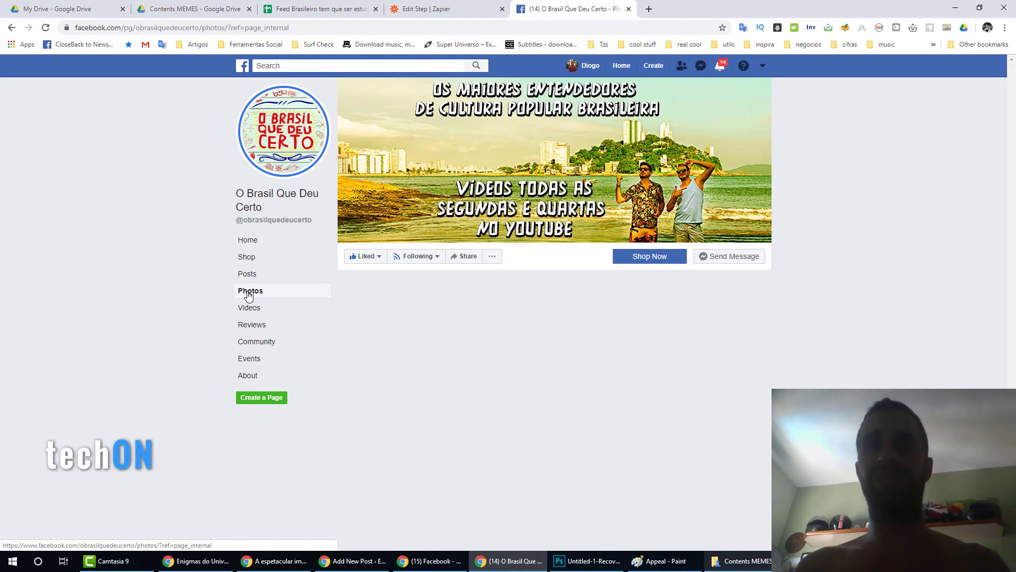
{"action": "scroll", "coordinate": [469, 235], "scroll_direction": "down", "scroll_amount": 10}
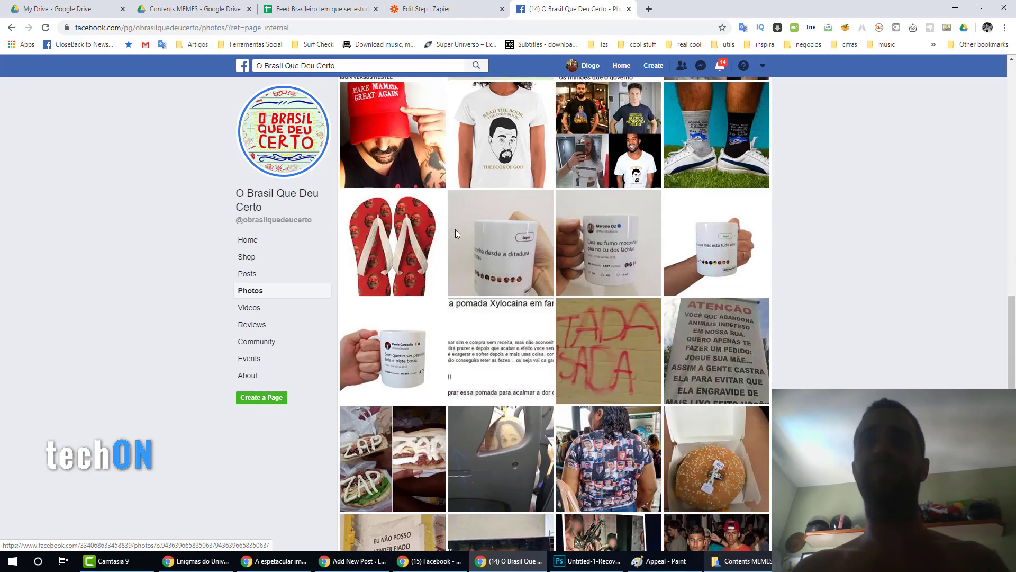
{"action": "scroll", "coordinate": [558, 329], "scroll_direction": "down", "scroll_amount": 2}
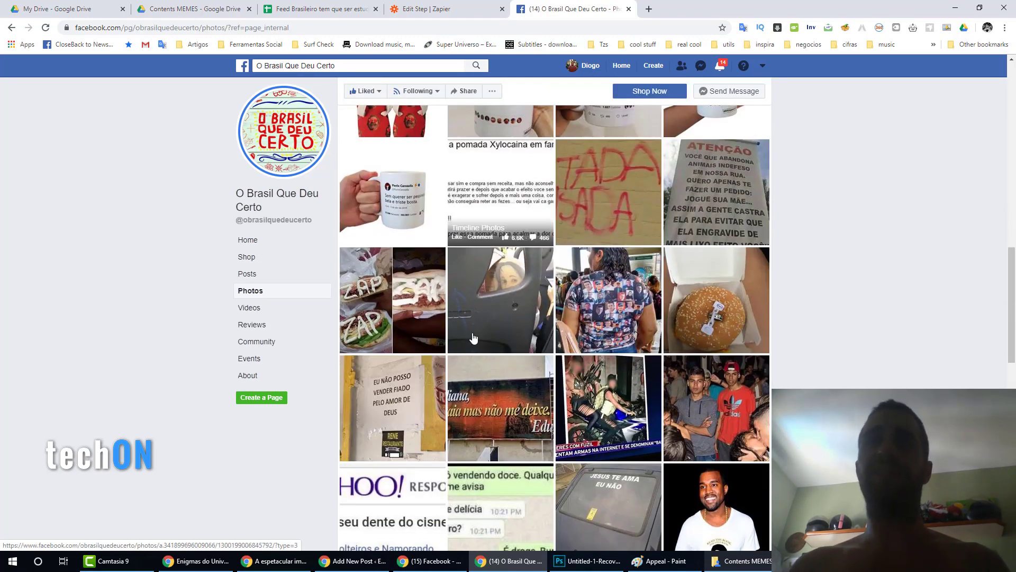
{"action": "scroll", "coordinate": [483, 333], "scroll_direction": "down", "scroll_amount": 2}
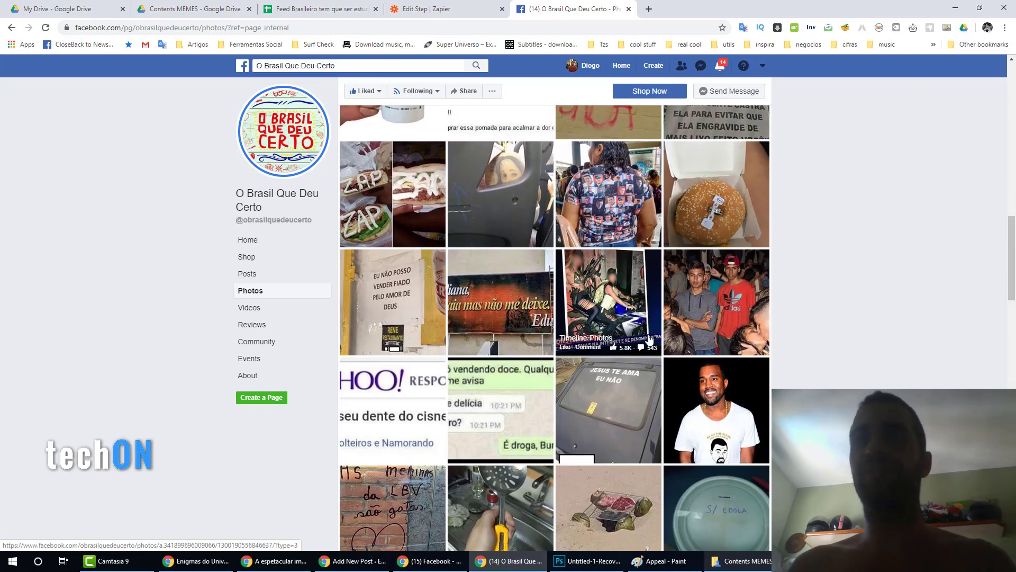
{"action": "scroll", "coordinate": [564, 414], "scroll_direction": "down", "scroll_amount": 1}
{"action": "scroll", "coordinate": [564, 414], "scroll_direction": "down", "scroll_amount": 5}
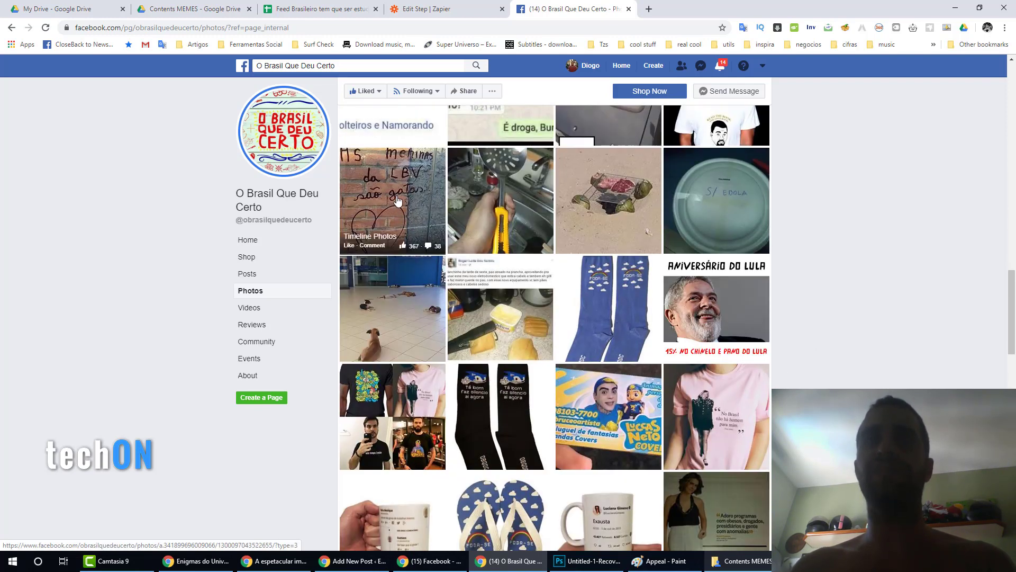
{"action": "left_click", "coordinate": [403, 299]}
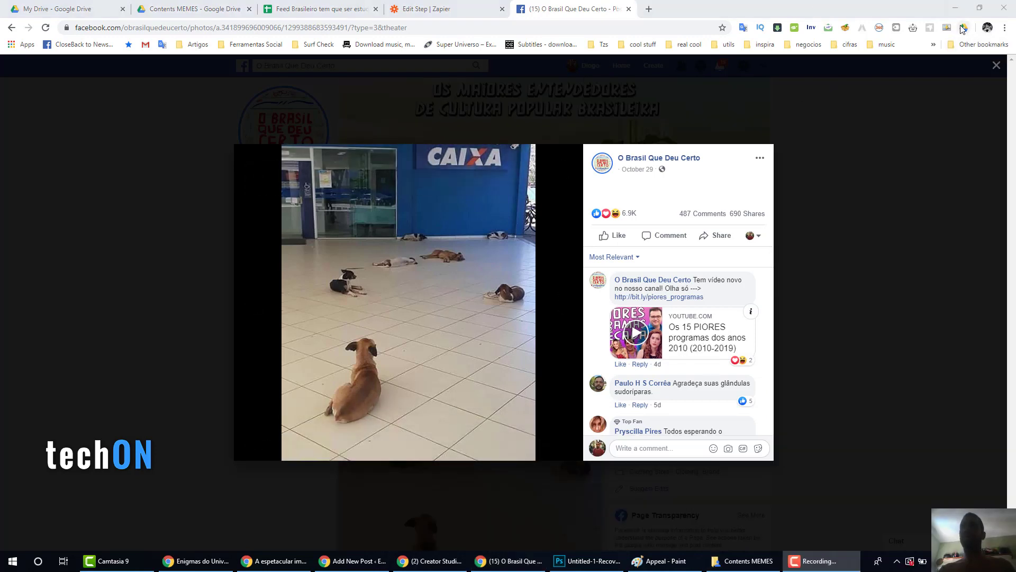
Step: Save the dog photo to Google Drive renamed ':D', then reach the extension's options page
{"action": "right_click", "coordinate": [395, 278]}
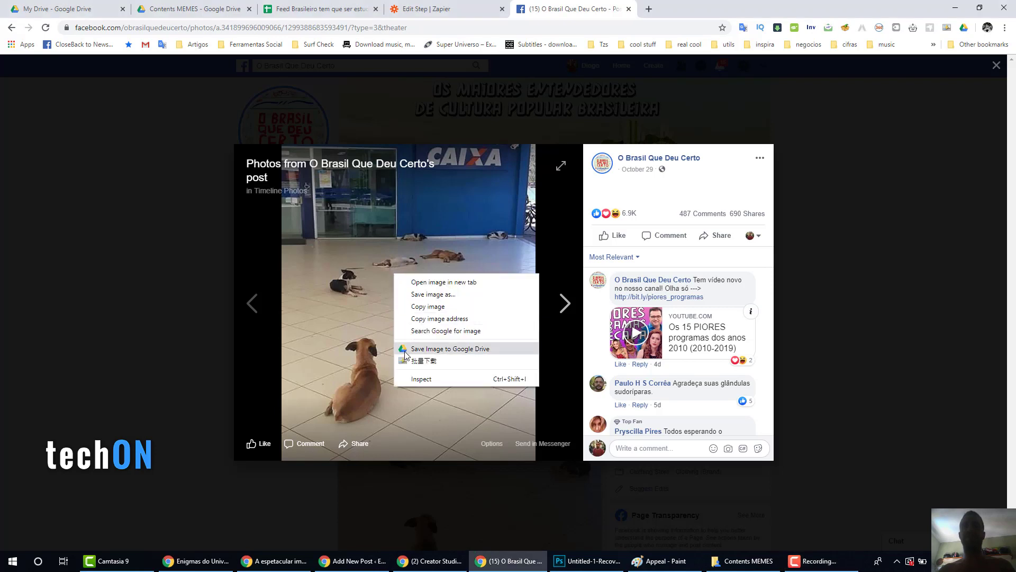
{"action": "left_click", "coordinate": [445, 349]}
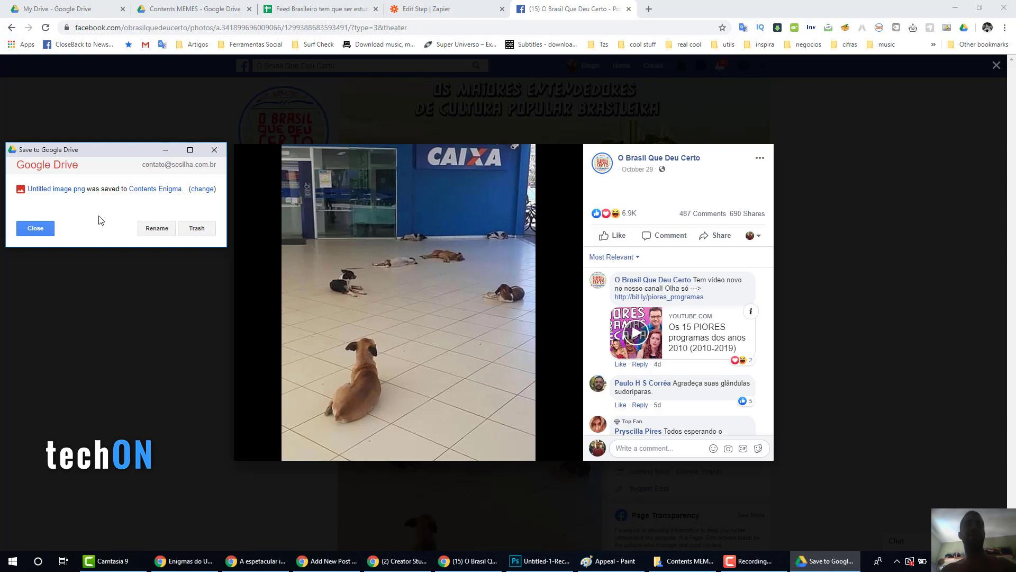
{"action": "left_click", "coordinate": [152, 230]}
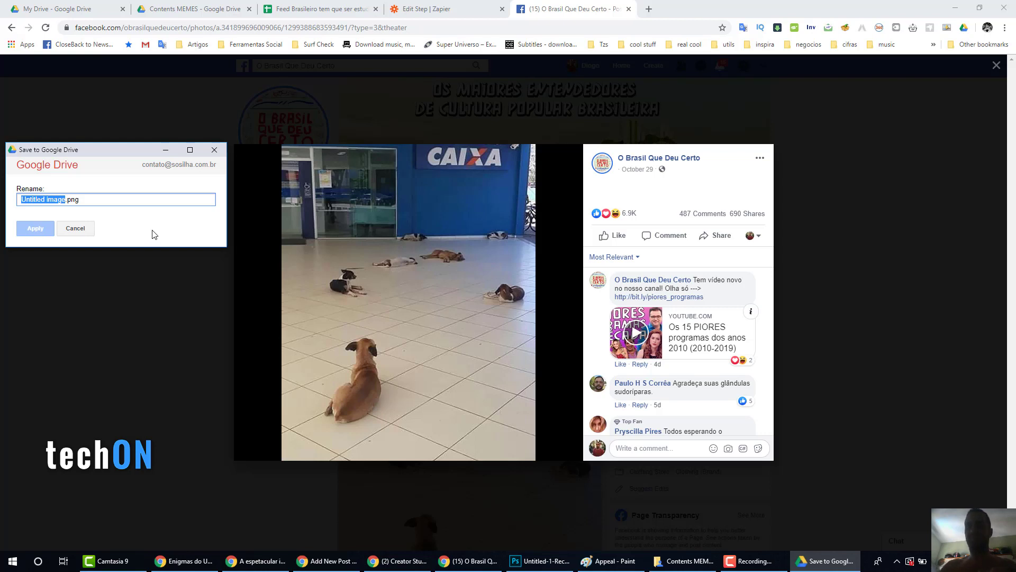
{"action": "type", "text": ":D"}
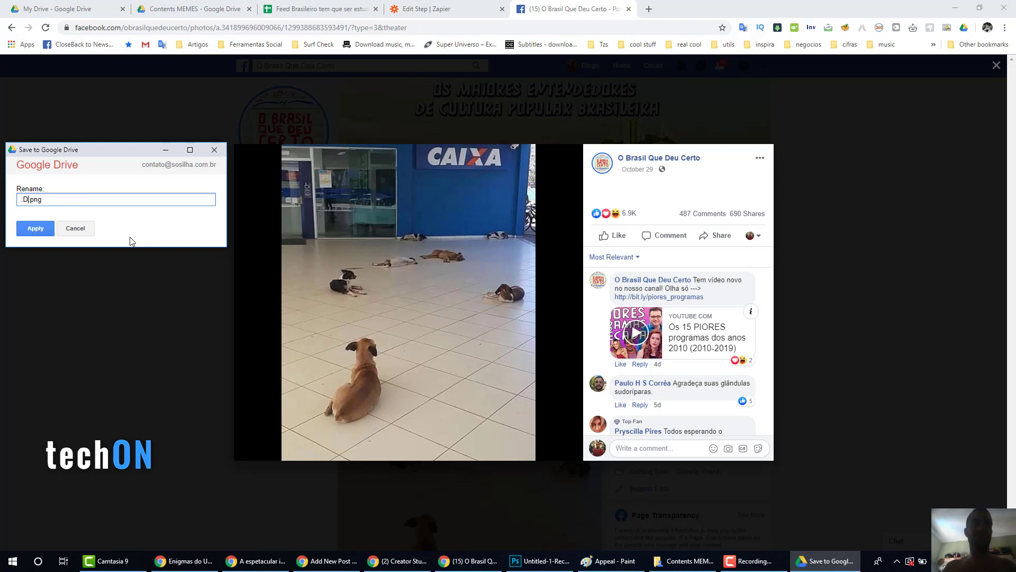
{"action": "left_click", "coordinate": [24, 227]}
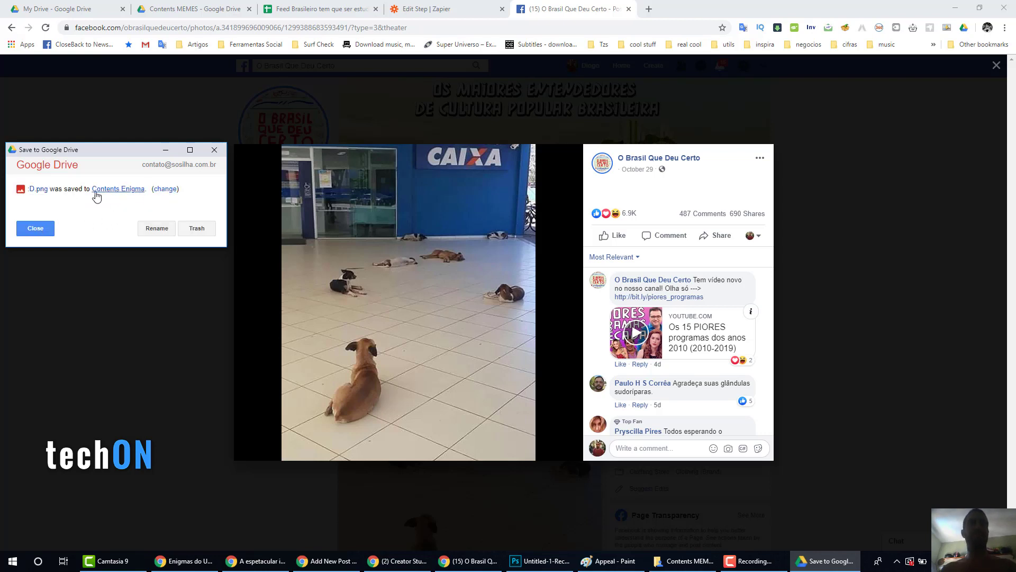
{"action": "left_click", "coordinate": [165, 189]}
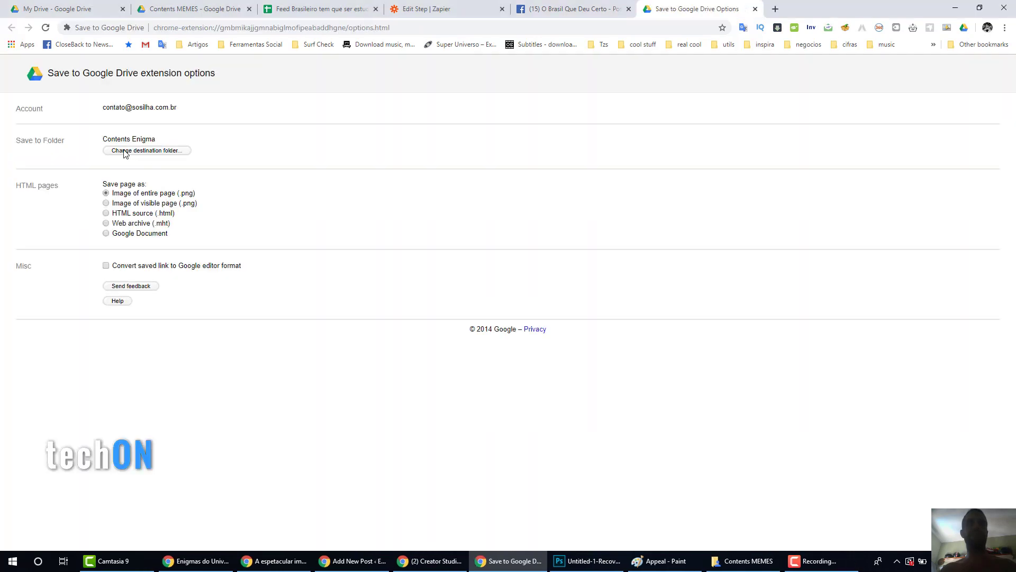
Step: Change the extension's save folder from Contents Enigma to Facebook Auto Posts › Contents MEMES
{"action": "left_click", "coordinate": [153, 154]}
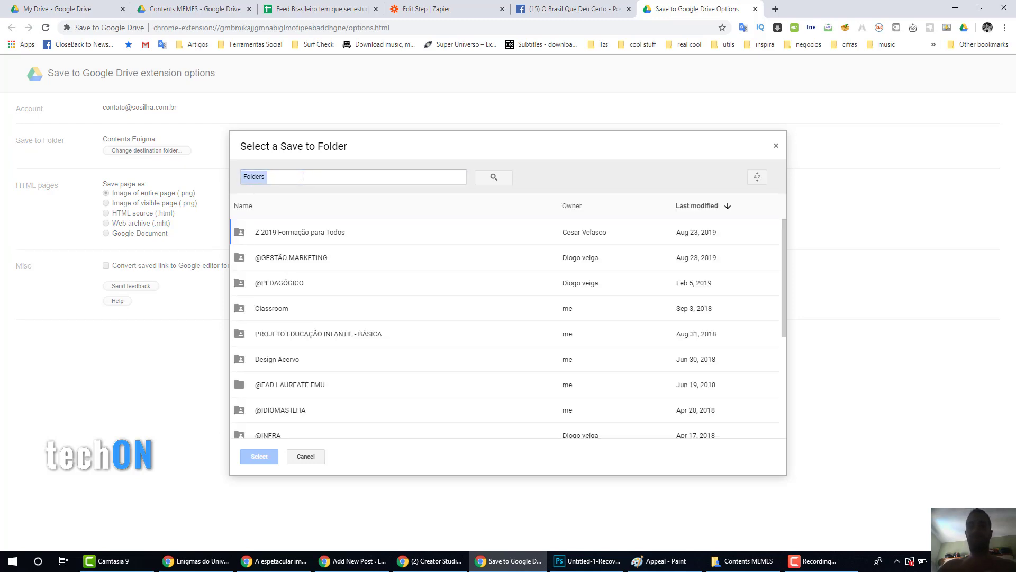
{"action": "key", "text": "Return"}
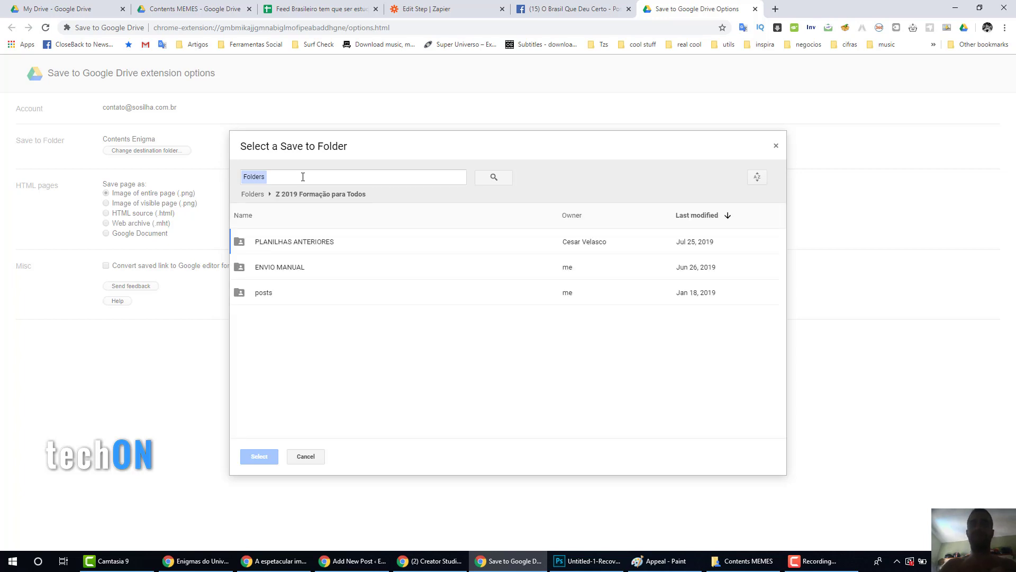
{"action": "left_click", "coordinate": [270, 178]}
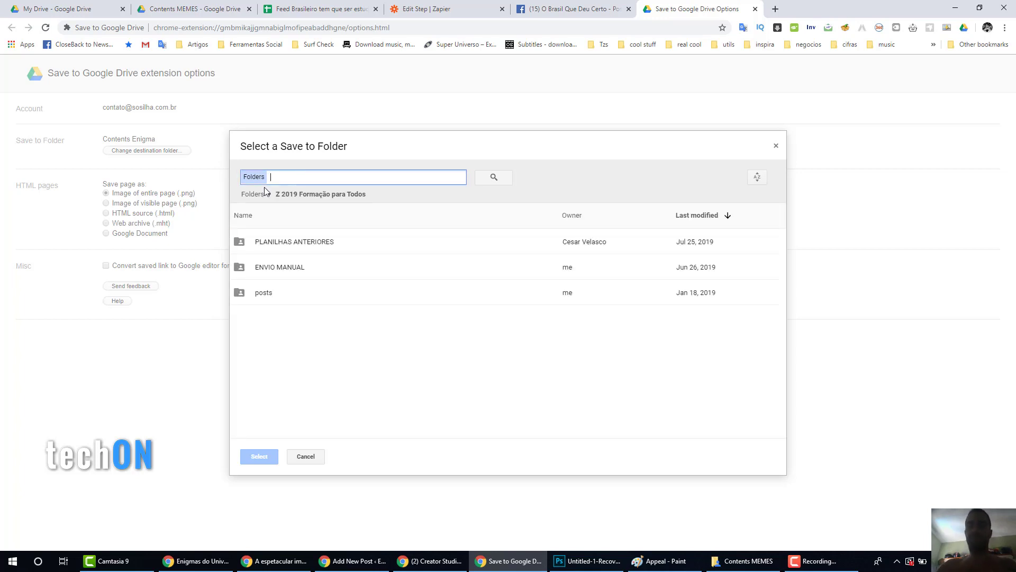
{"action": "type", "text": "co"}
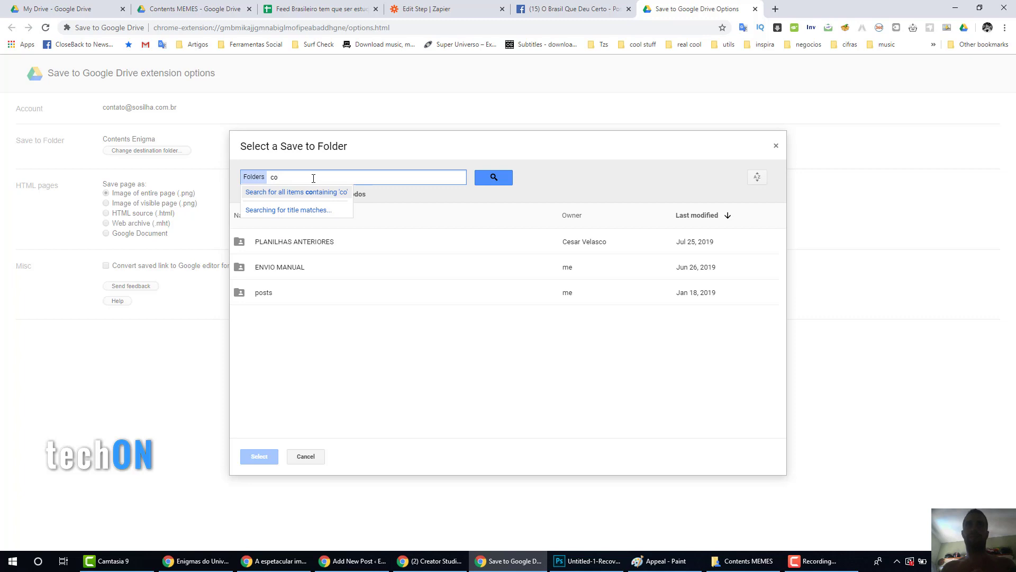
{"action": "type", "text": "nten"}
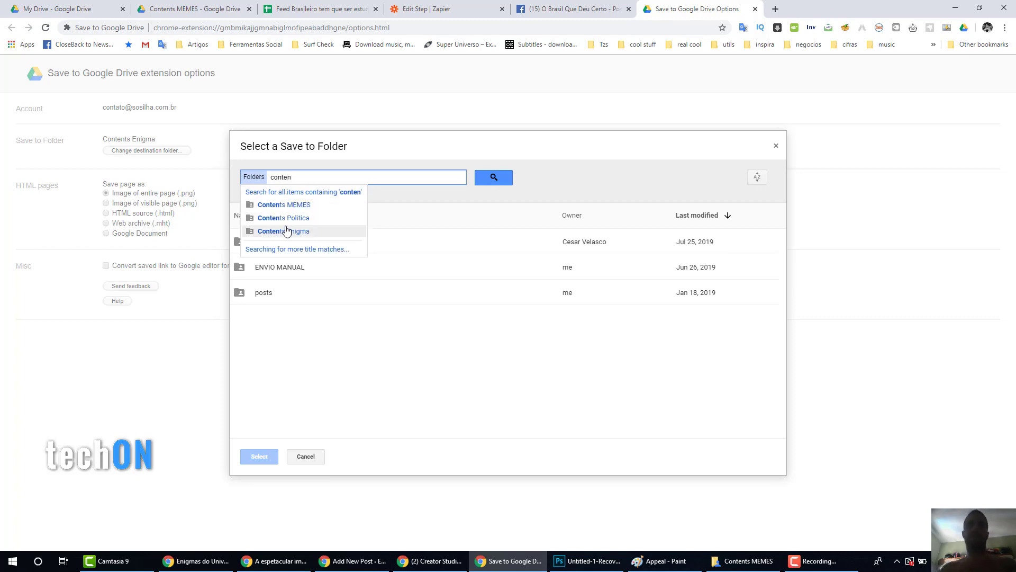
{"action": "left_click", "coordinate": [297, 210]}
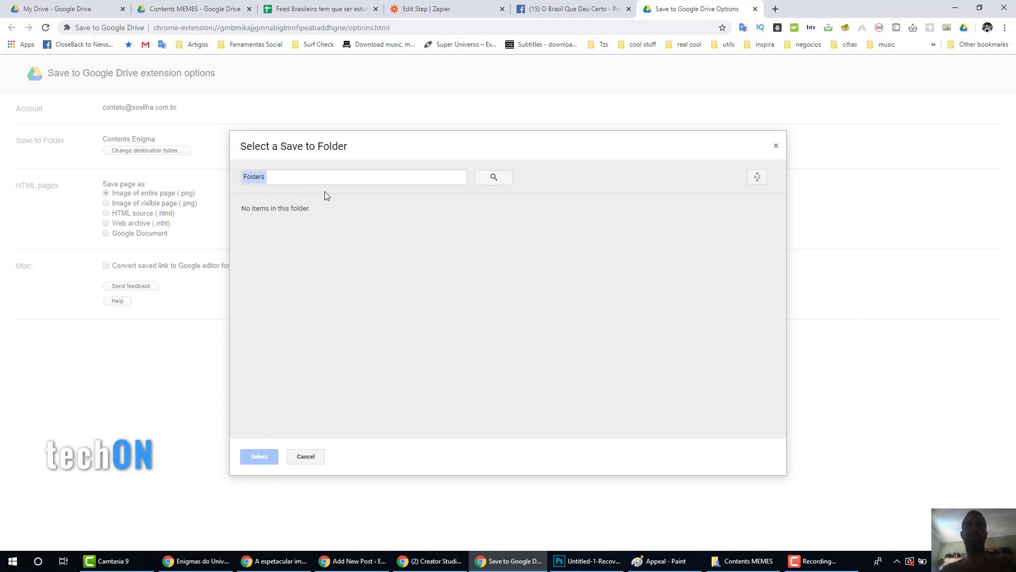
{"action": "left_click", "coordinate": [341, 178]}
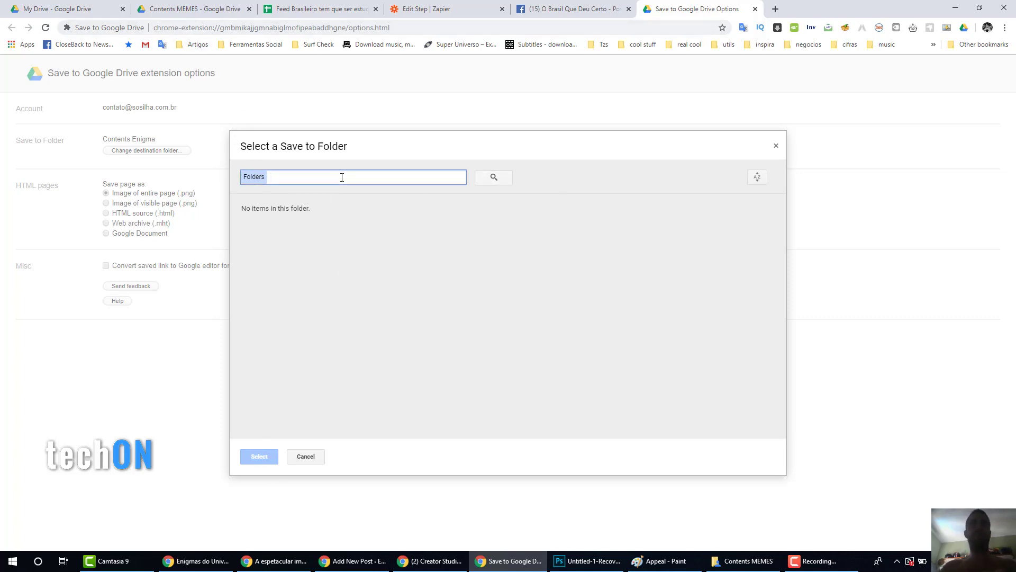
{"action": "type", "text": "Fa"}
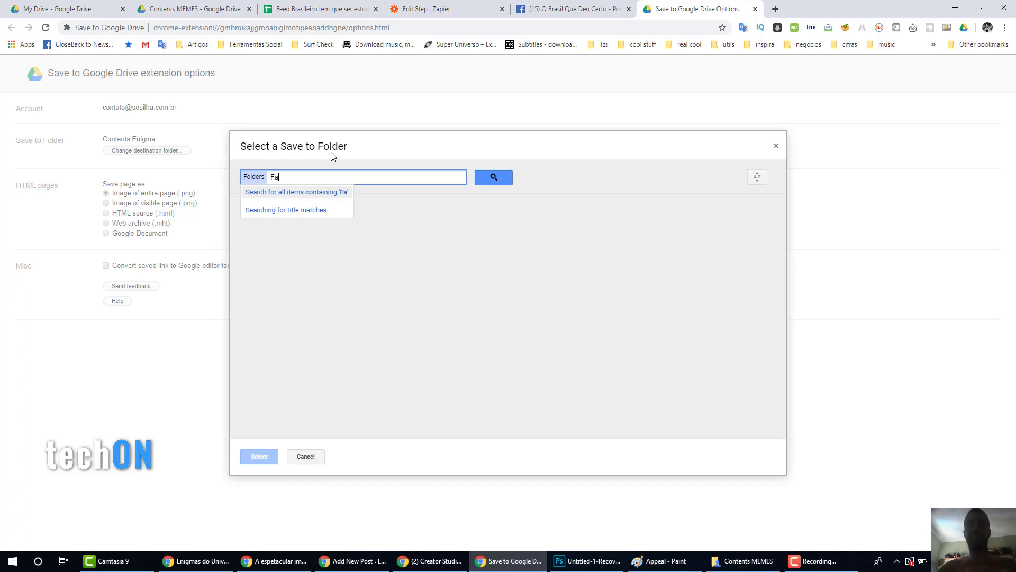
{"action": "type", "text": "cebook "}
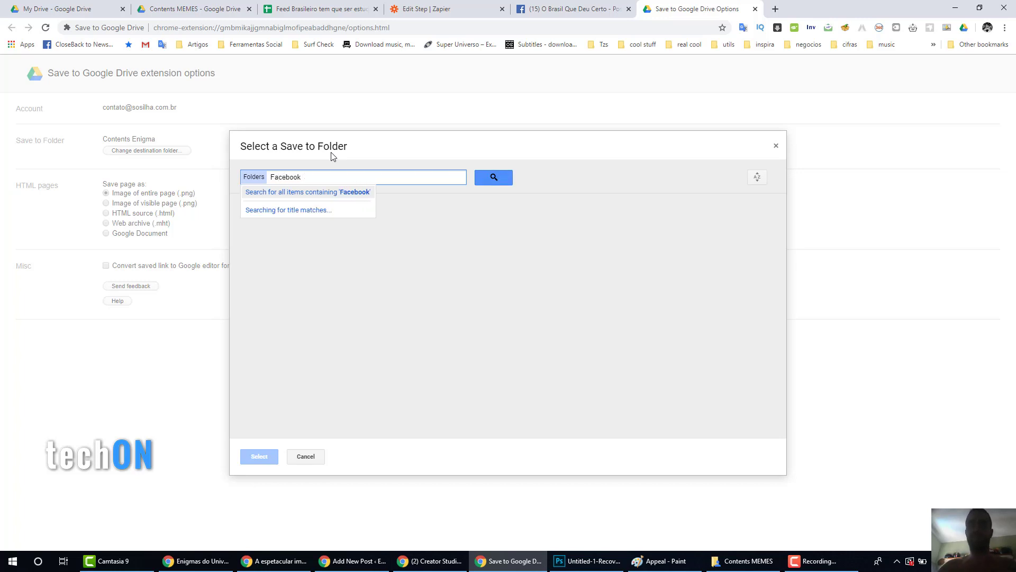
{"action": "type", "text": "auto"}
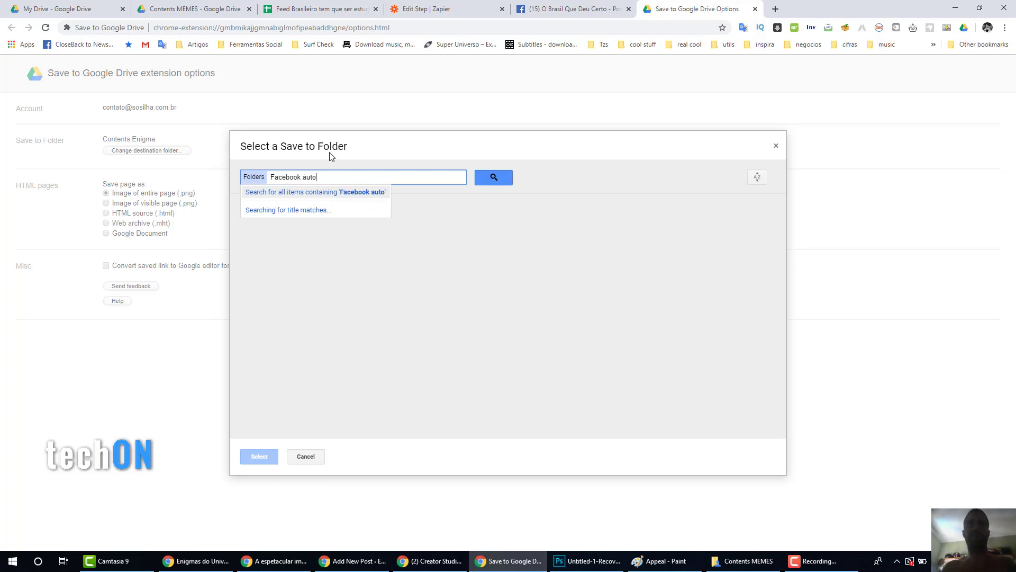
{"action": "left_click", "coordinate": [300, 207]}
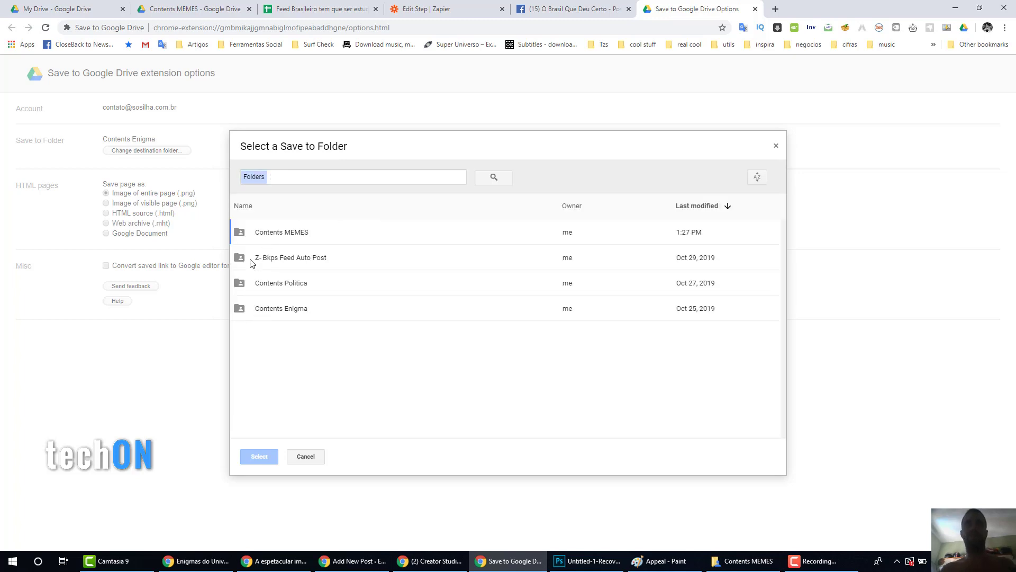
{"action": "left_click", "coordinate": [273, 236]}
{"action": "left_click", "coordinate": [260, 457]}
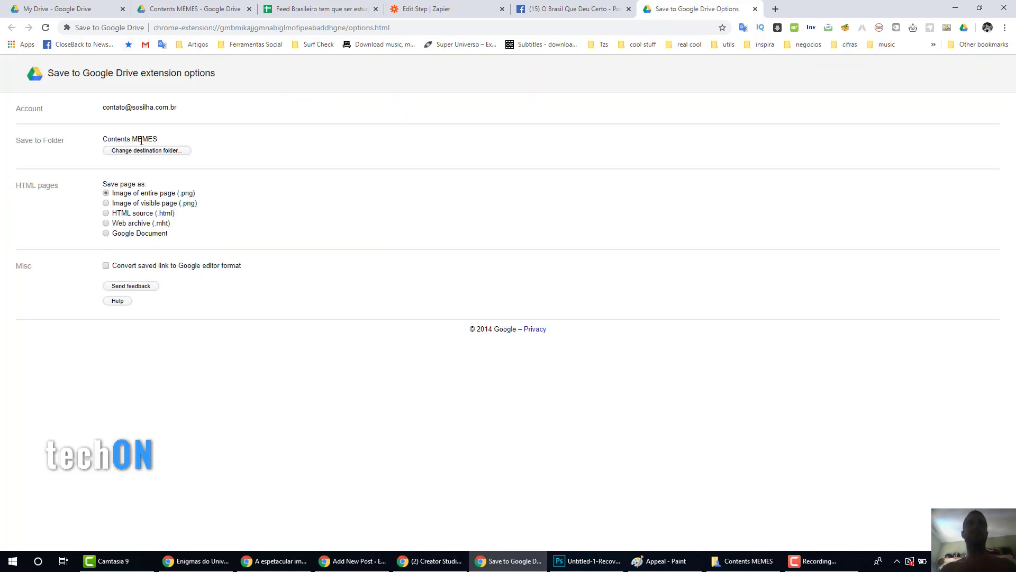
{"action": "left_click", "coordinate": [208, 11]}
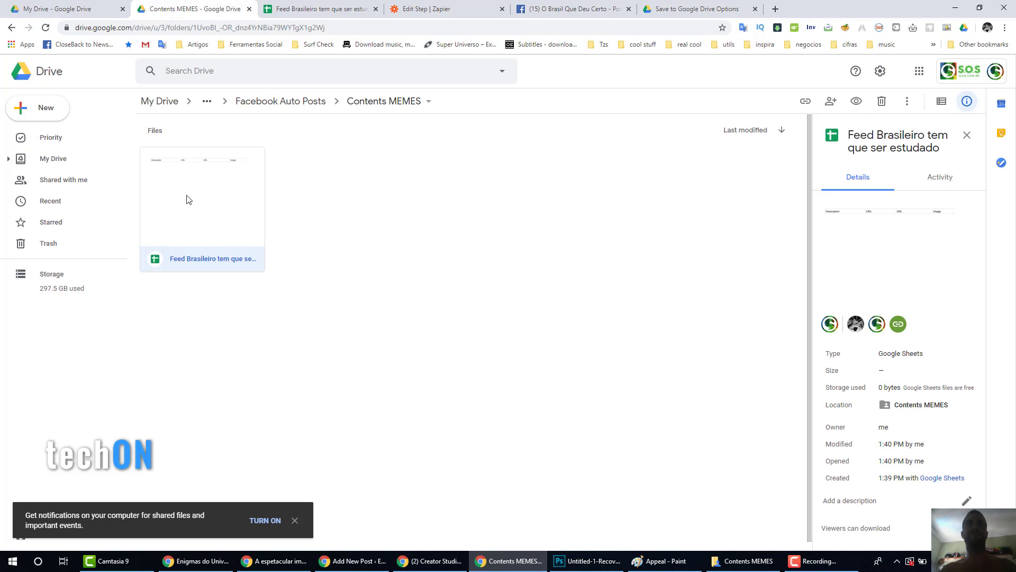
{"action": "left_click", "coordinate": [348, 197]}
Step: Save the dog photo to Google Drive again, now into Contents MEMES, named ':D'
{"action": "left_click", "coordinate": [693, 9]}
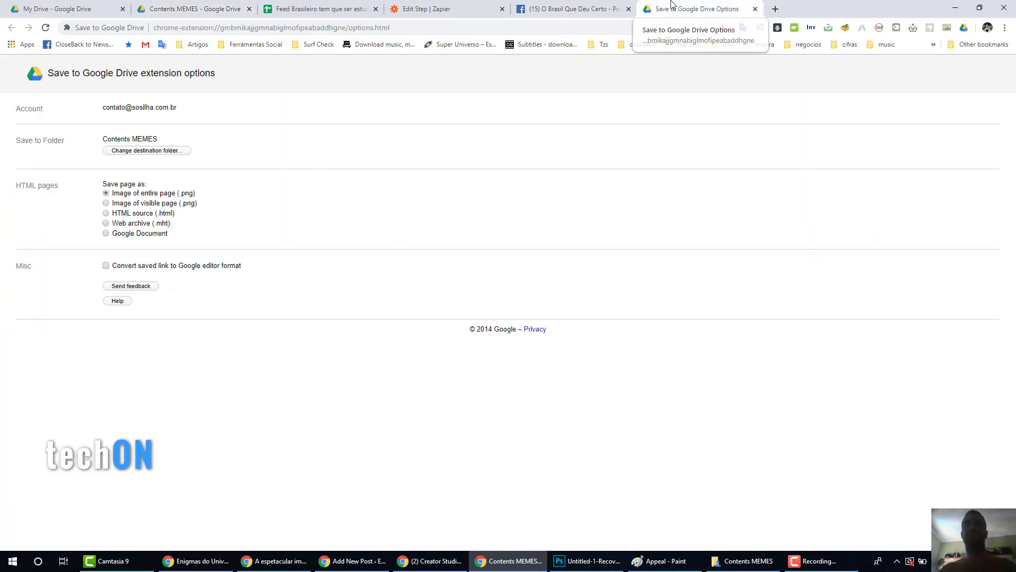
{"action": "left_click", "coordinate": [569, 9]}
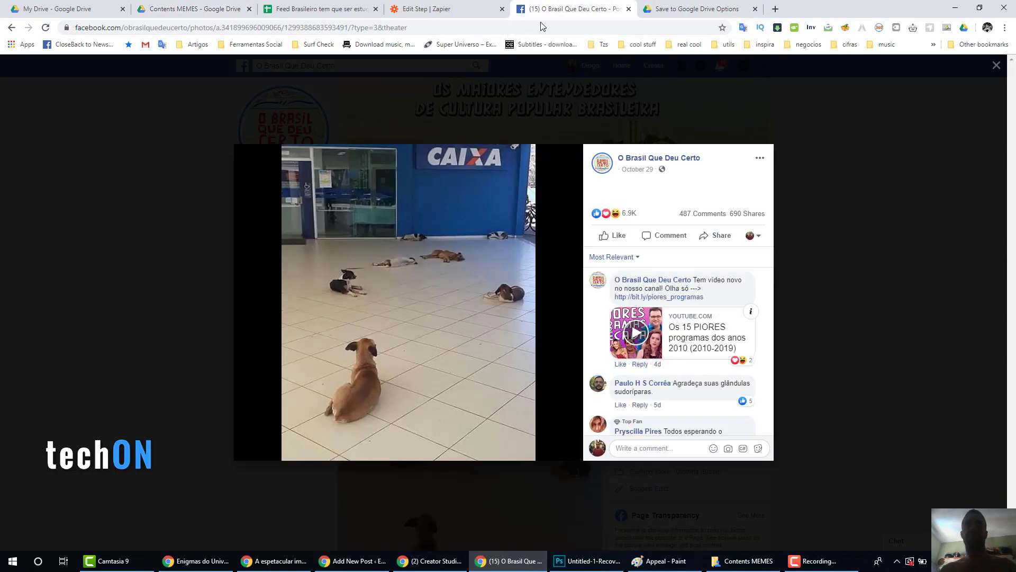
{"action": "right_click", "coordinate": [426, 262]}
{"action": "left_click", "coordinate": [451, 336]}
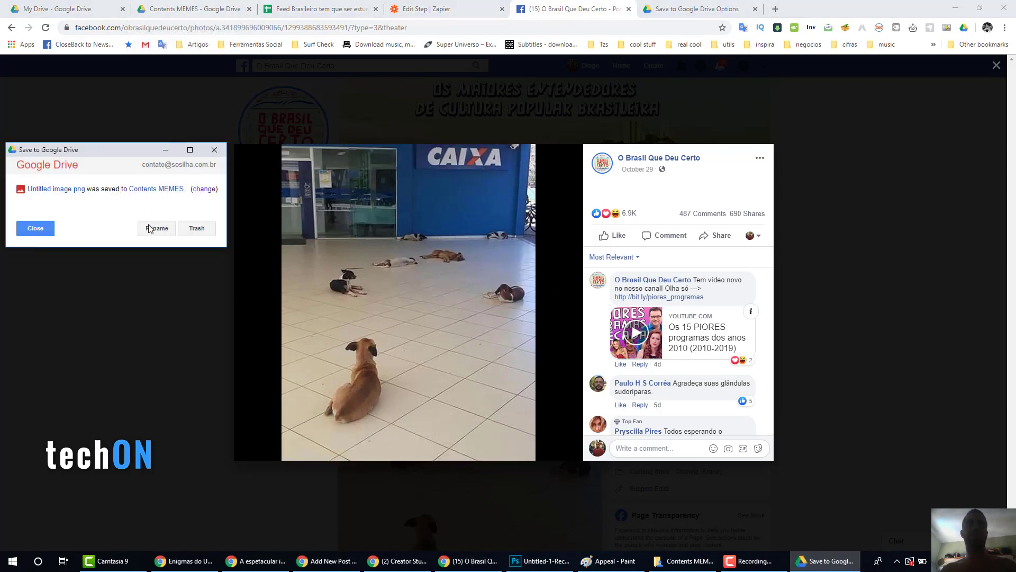
{"action": "left_click", "coordinate": [162, 228]}
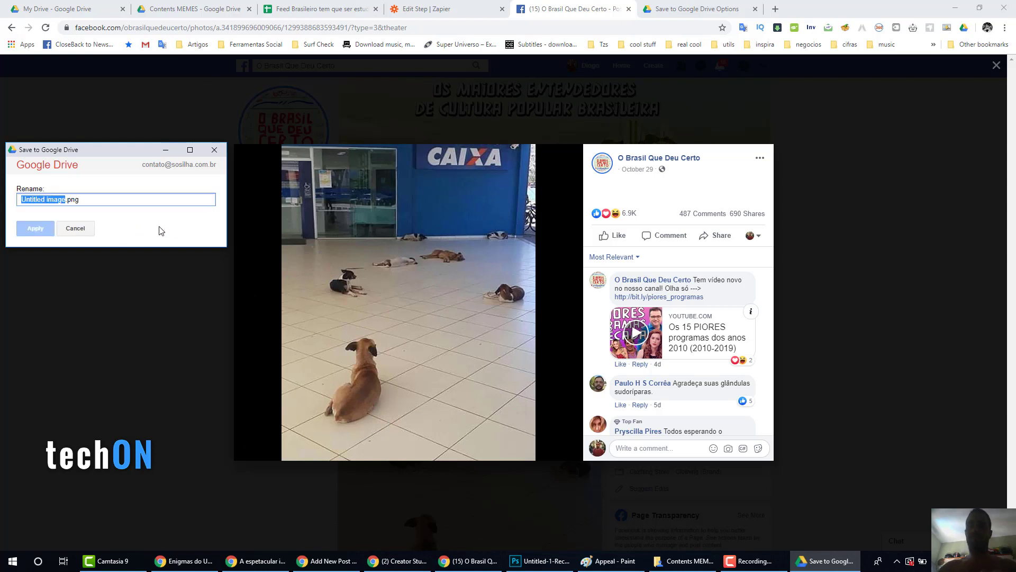
{"action": "type", "text": ":D"}
{"action": "left_click", "coordinate": [33, 234]}
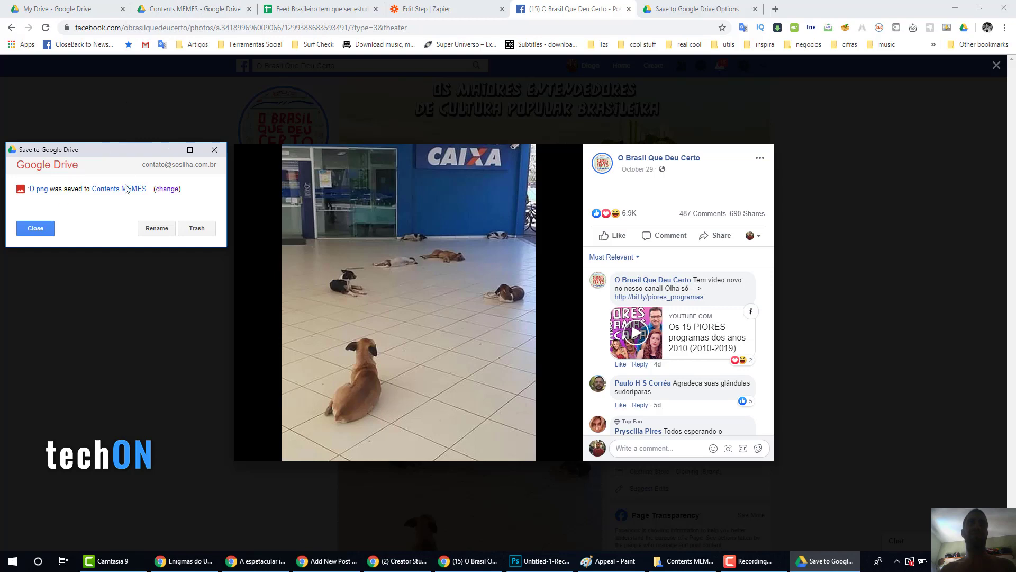
{"action": "left_click", "coordinate": [37, 232]}
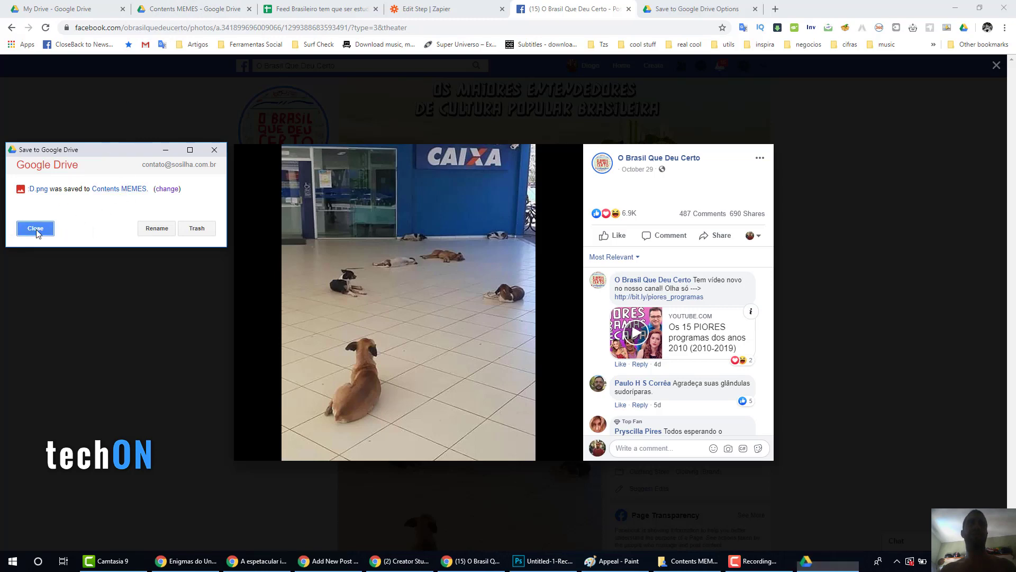
{"action": "left_click", "coordinate": [180, 9]}
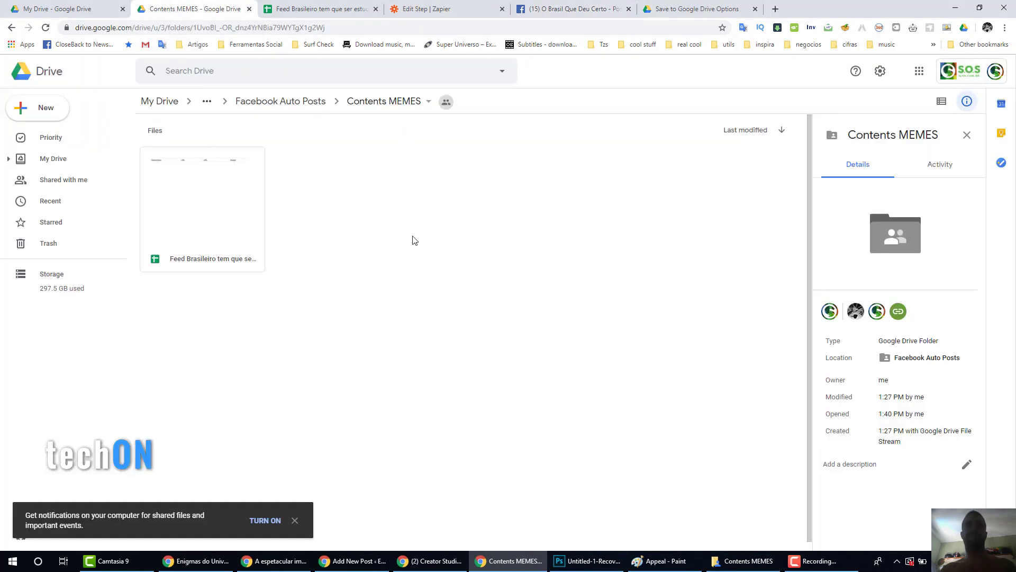
Step: Refresh the Contents MEMES folder so :D.png appears, and bring up its context menu
{"action": "left_click", "coordinate": [46, 28]}
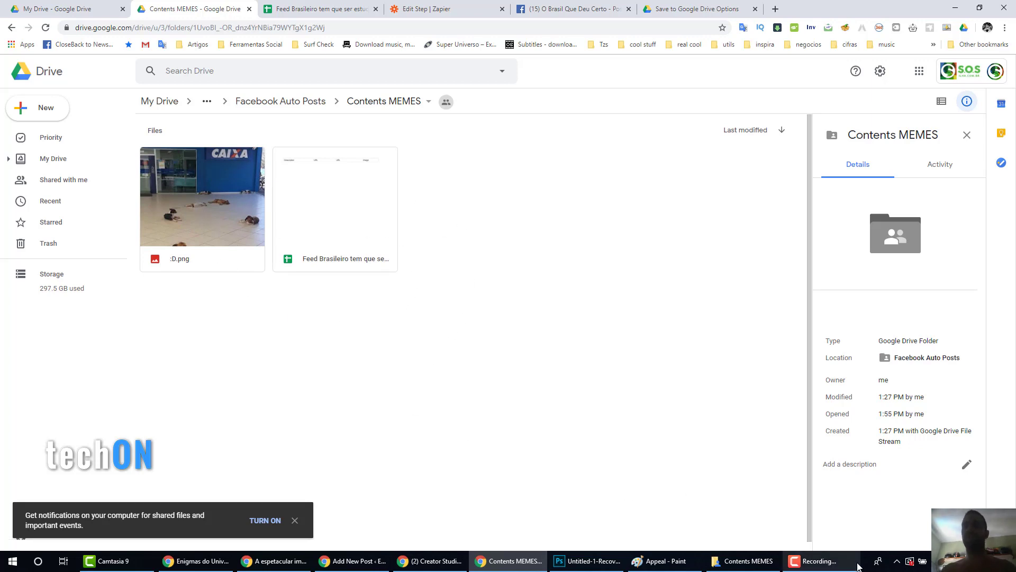
{"action": "left_click", "coordinate": [814, 561]}
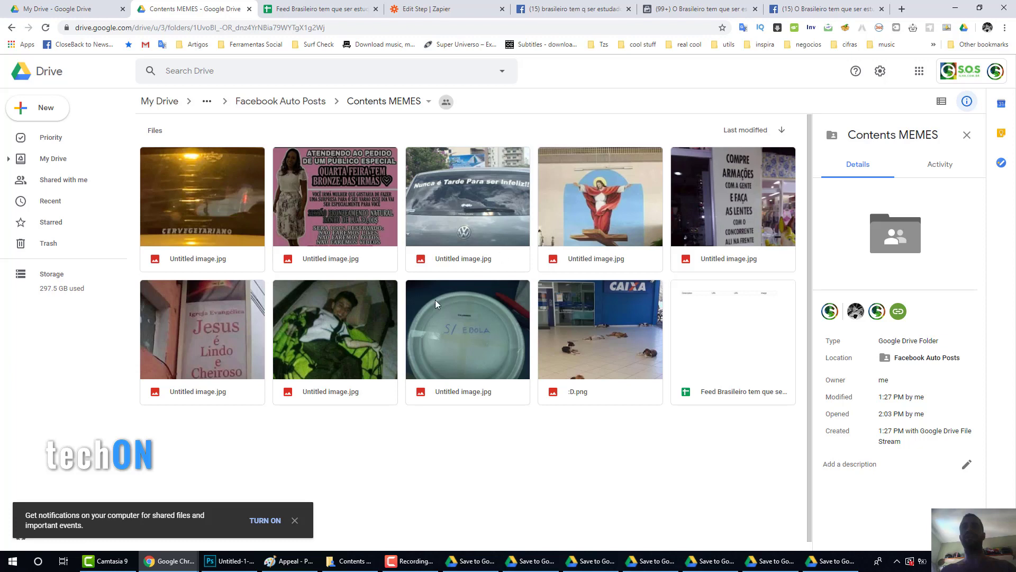
{"action": "right_click", "coordinate": [570, 316]}
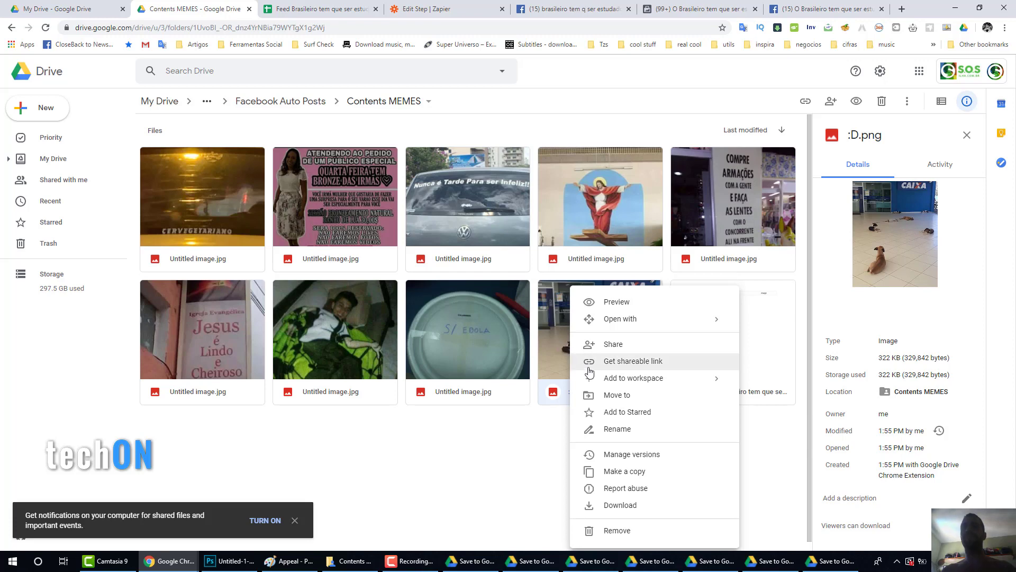
Step: Copy a public shareable link for :D.png and go back to the Feed Brasileiro sheet
{"action": "left_click", "coordinate": [532, 426]}
{"action": "right_click", "coordinate": [566, 344]}
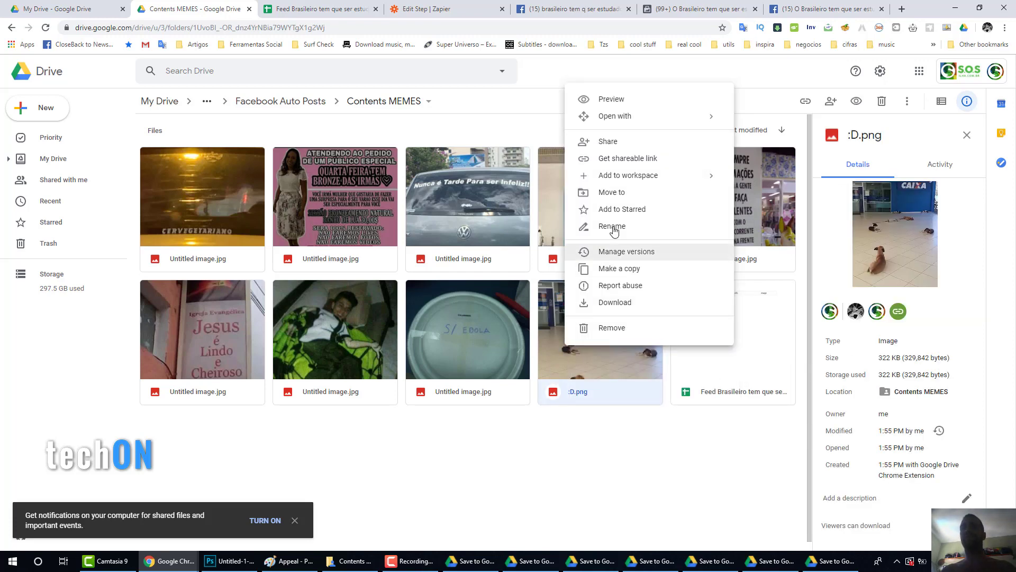
{"action": "left_click", "coordinate": [609, 159]}
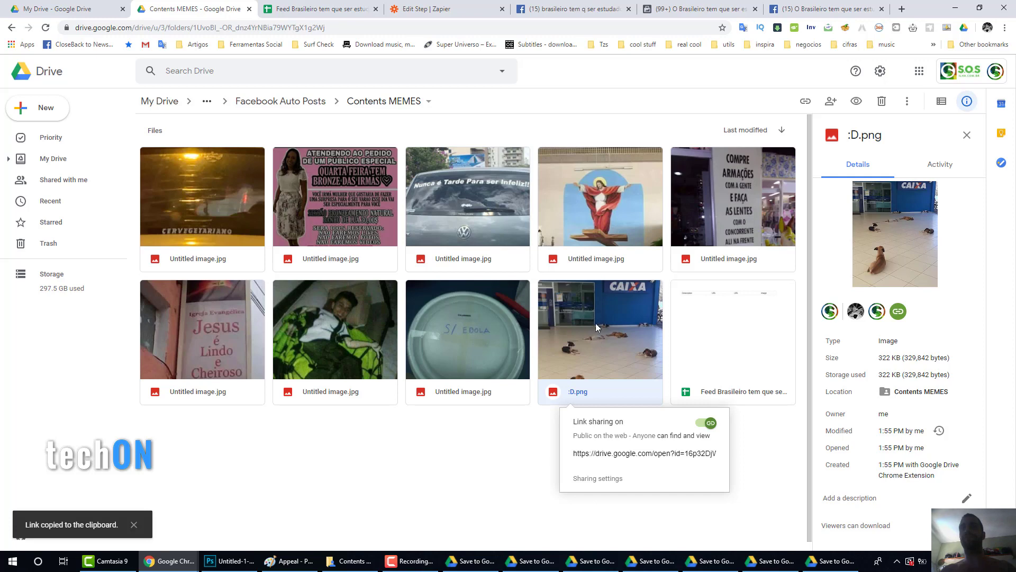
{"action": "left_click", "coordinate": [318, 9]}
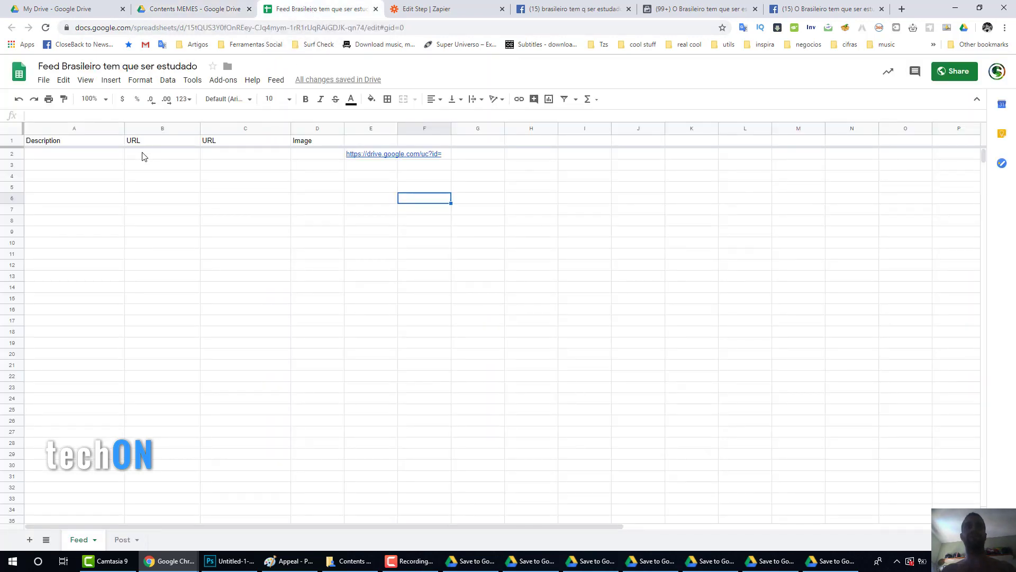
Step: Paste the :D.png Drive share link (open?id= form) into cell B2 and reopen it for editing
{"action": "left_click", "coordinate": [82, 157]}
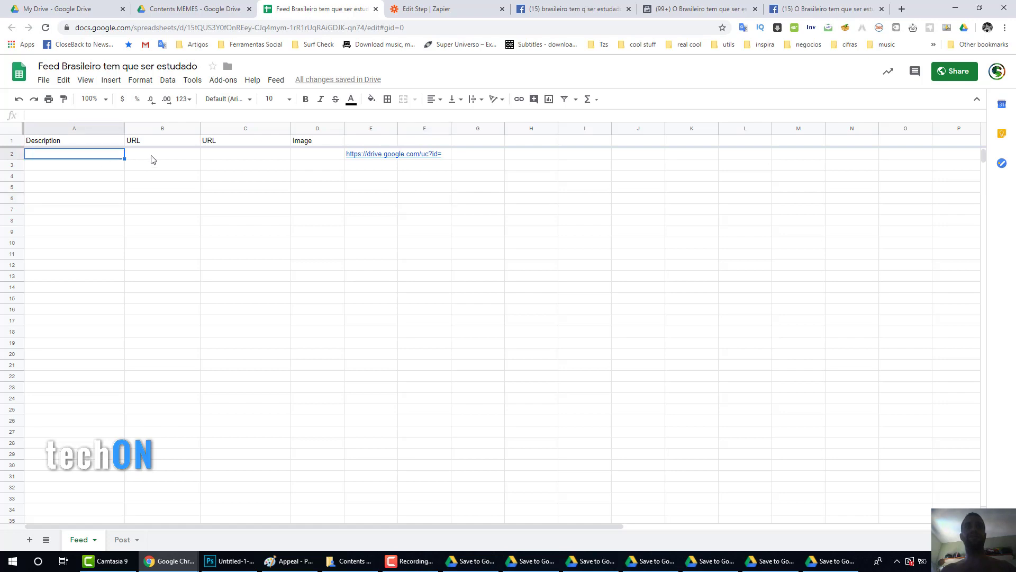
{"action": "left_click", "coordinate": [153, 160]}
{"action": "right_click", "coordinate": [153, 160]}
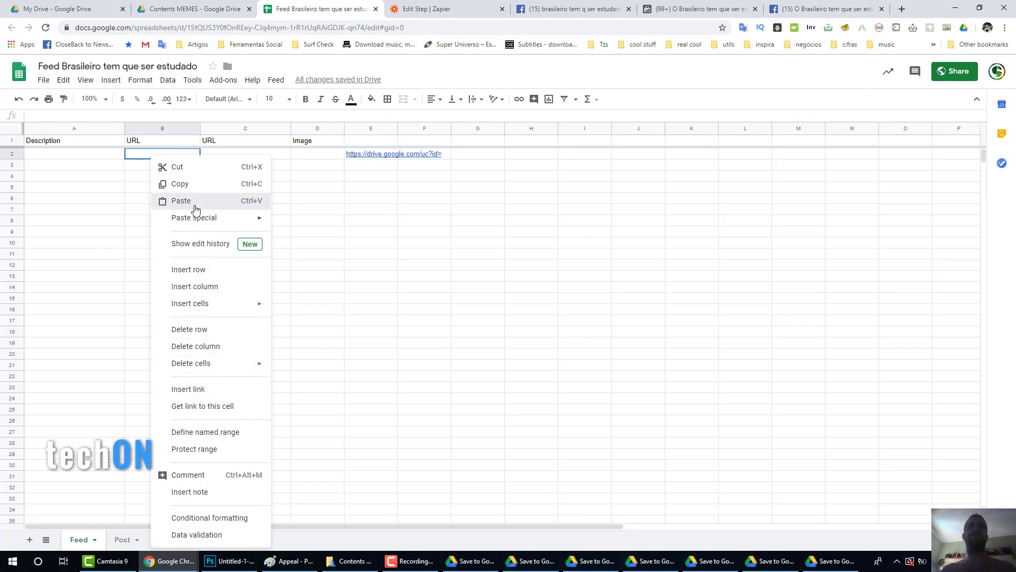
{"action": "left_click", "coordinate": [191, 201]}
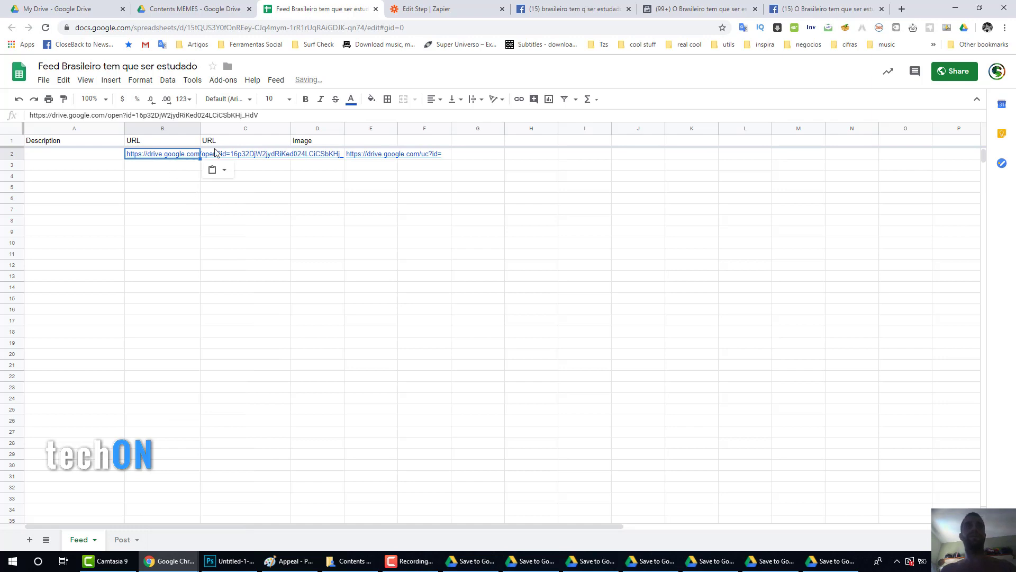
{"action": "key", "text": "Return"}
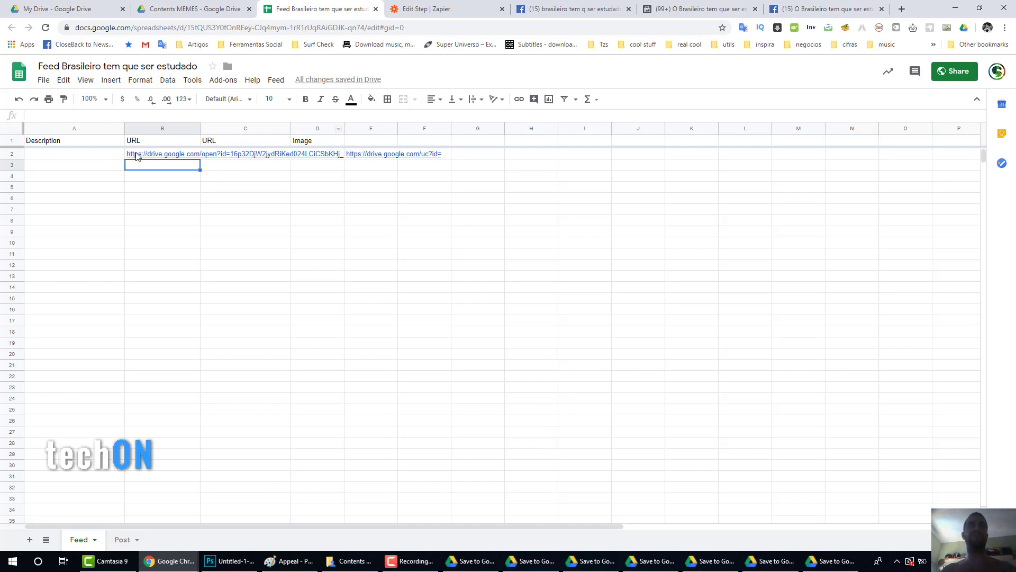
{"action": "double_click", "coordinate": [241, 153]}
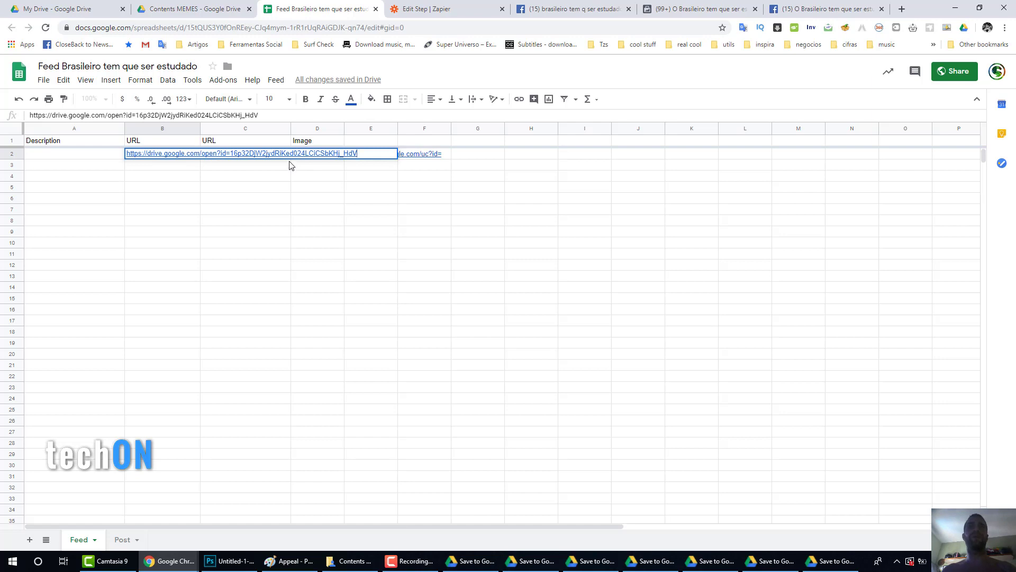
Step: Select the uc?id= link text in cell E2 to reuse its prefix
{"action": "left_click", "coordinate": [360, 166]}
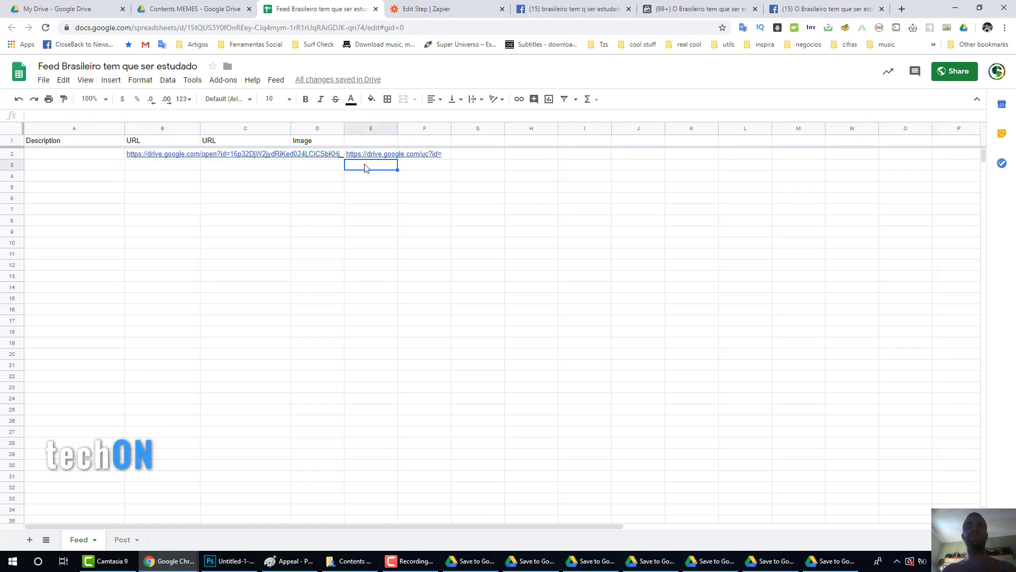
{"action": "left_click", "coordinate": [357, 154]}
{"action": "double_click", "coordinate": [358, 154]}
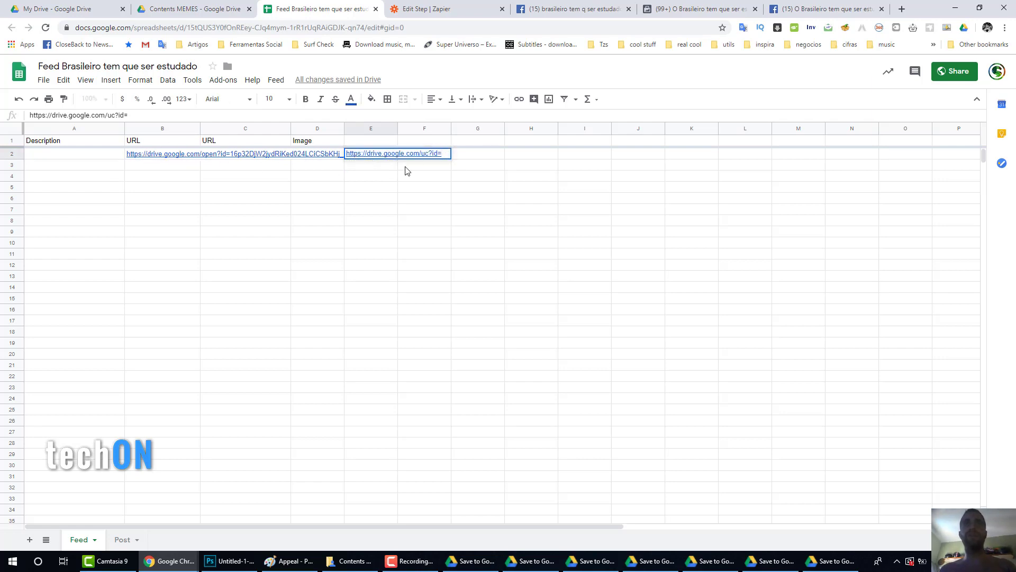
{"action": "left_click_drag", "start_coordinate": [422, 154], "coordinate": [443, 154]}
{"action": "left_click_drag", "start_coordinate": [444, 153], "coordinate": [346, 153]}
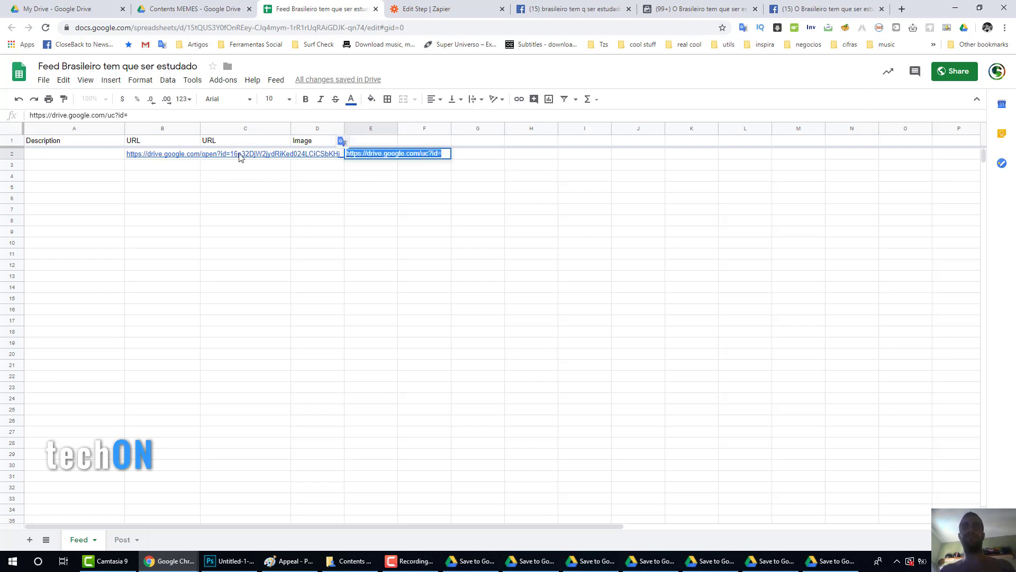
Step: Replace B2's open?id= prefix with uc?id= and open the link to confirm the dog photo loads
{"action": "double_click", "coordinate": [159, 153]}
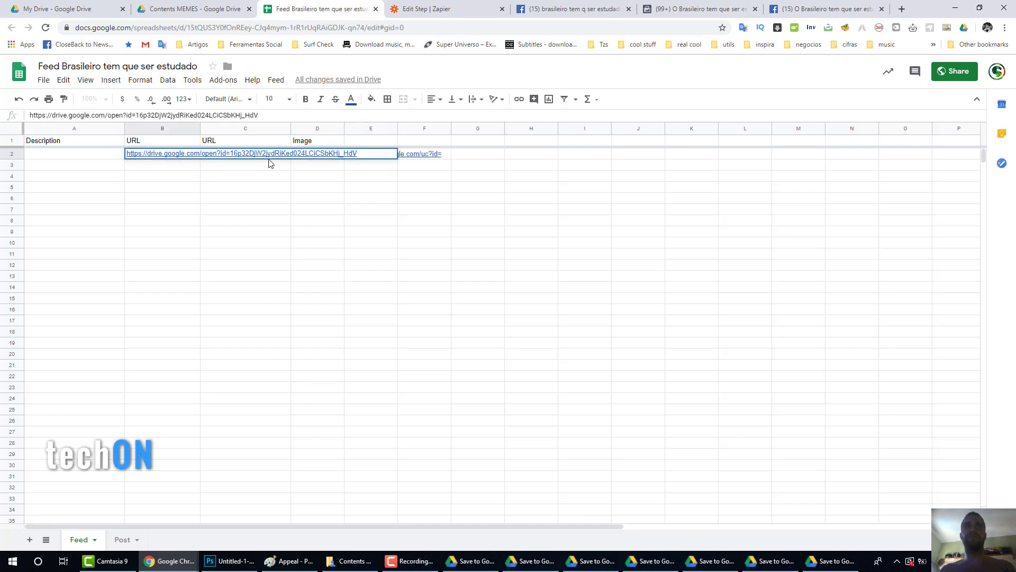
{"action": "double_click", "coordinate": [234, 154]}
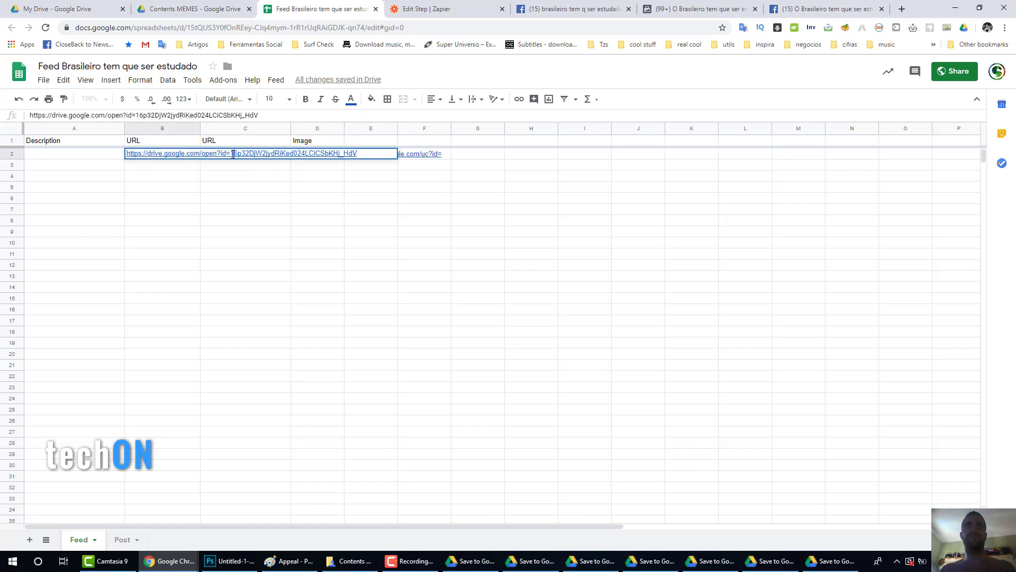
{"action": "key", "text": "ctrl+a"}
{"action": "left_click_drag", "start_coordinate": [232, 154], "coordinate": [109, 154]}
{"action": "key", "text": "ctrl+v"}
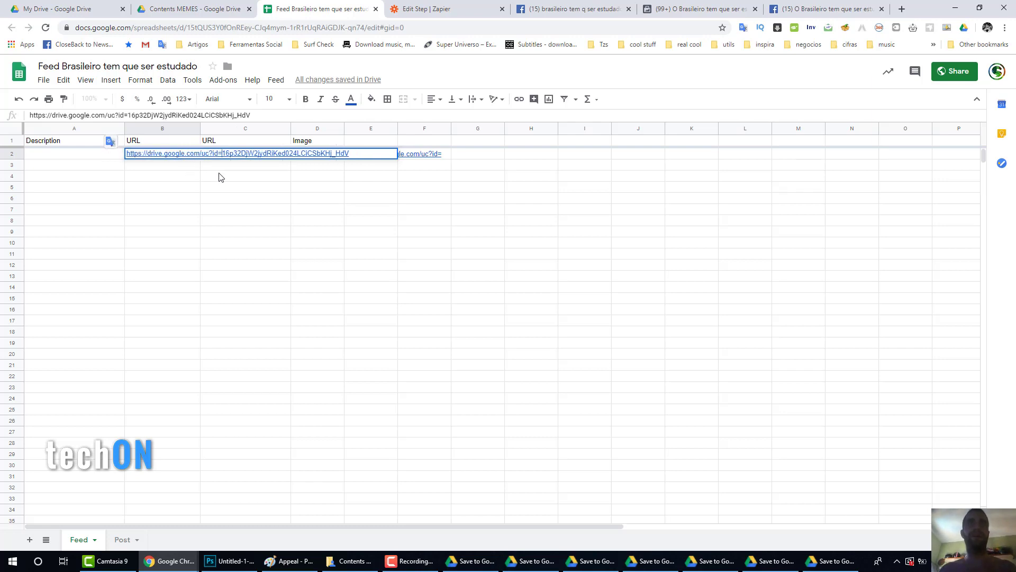
{"action": "left_click", "coordinate": [221, 177]}
{"action": "left_click", "coordinate": [151, 155]}
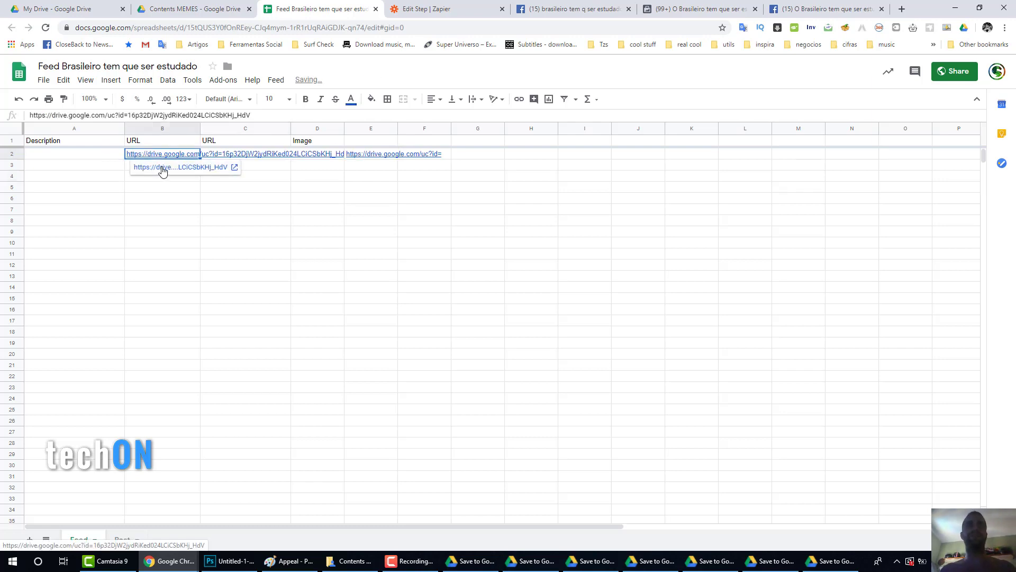
{"action": "left_click", "coordinate": [170, 168]}
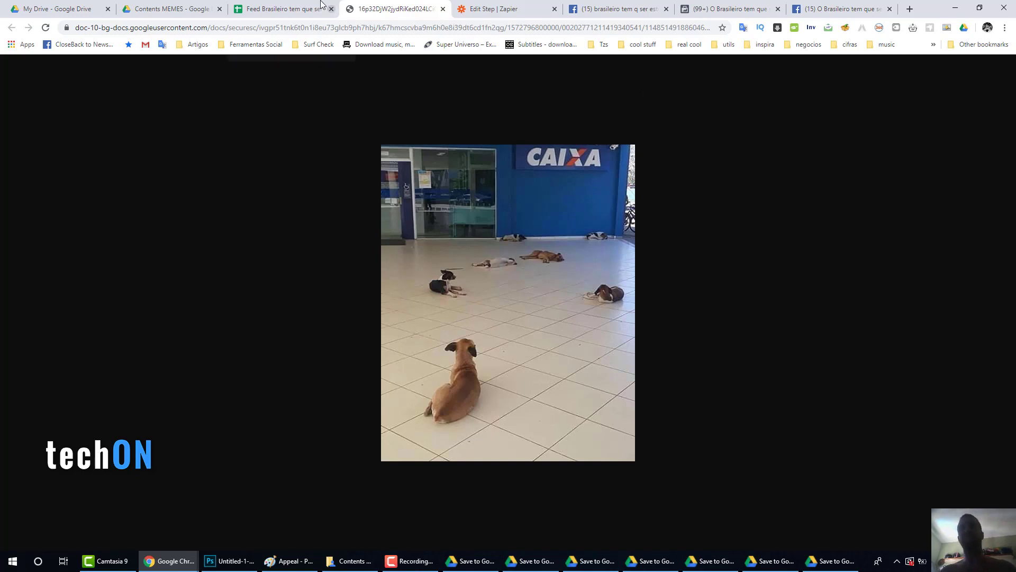
Step: Return to the Feed Brasileiro spreadsheet and start editing cell A2
{"action": "left_click", "coordinate": [290, 14]}
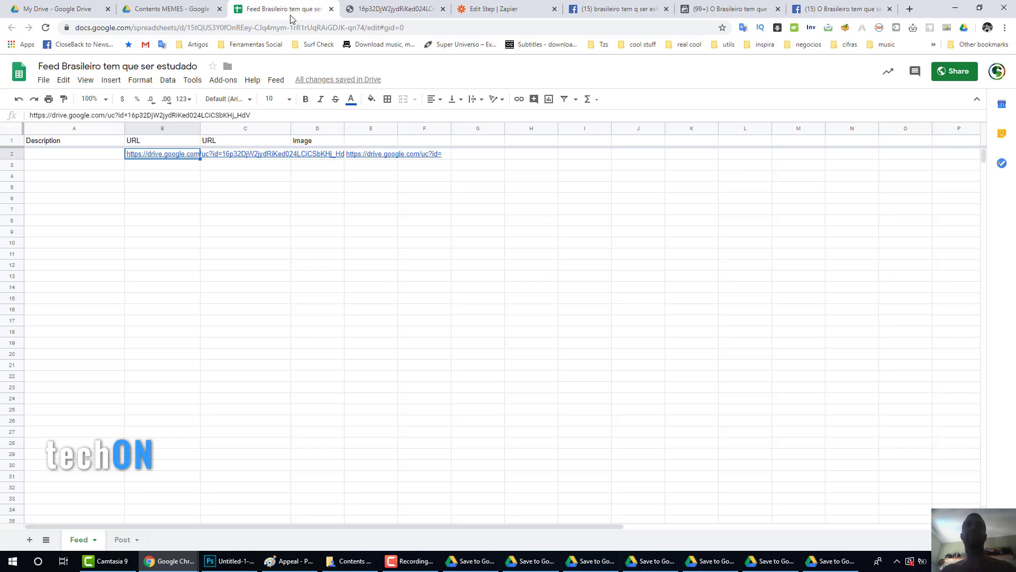
{"action": "left_click", "coordinate": [162, 154]}
{"action": "double_click", "coordinate": [75, 155]}
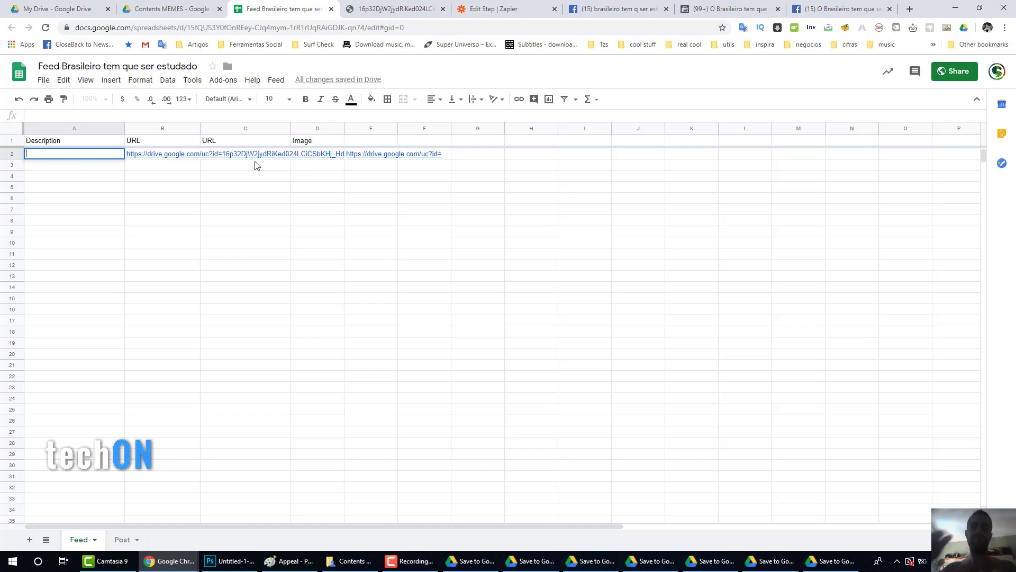
Step: Enter the caption 'Muito calor!' in cell A2 of the Feed sheet
{"action": "type", "text": "Muito calor"}
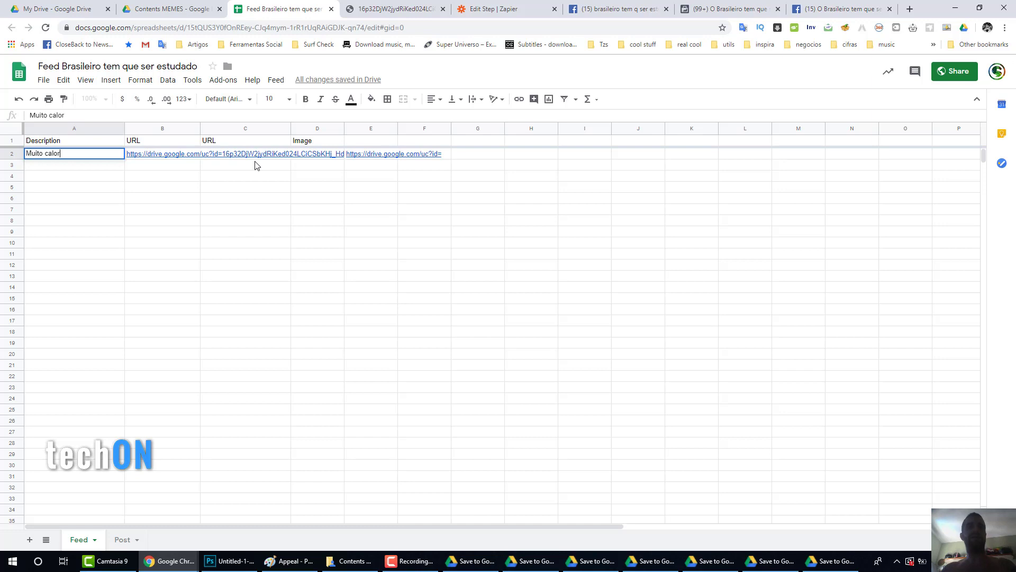
{"action": "type", "text": "!"}
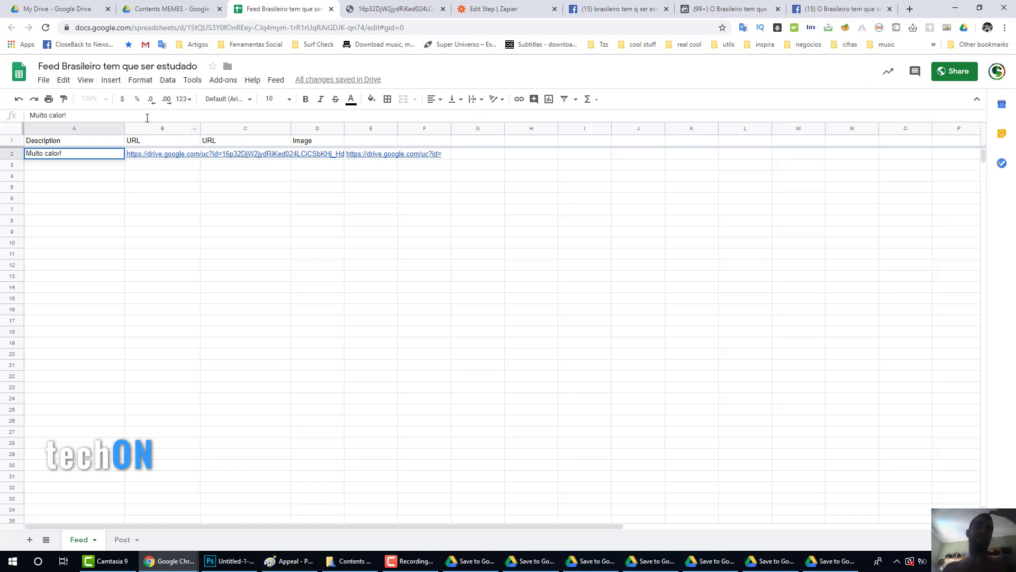
{"action": "left_click", "coordinate": [183, 9]}
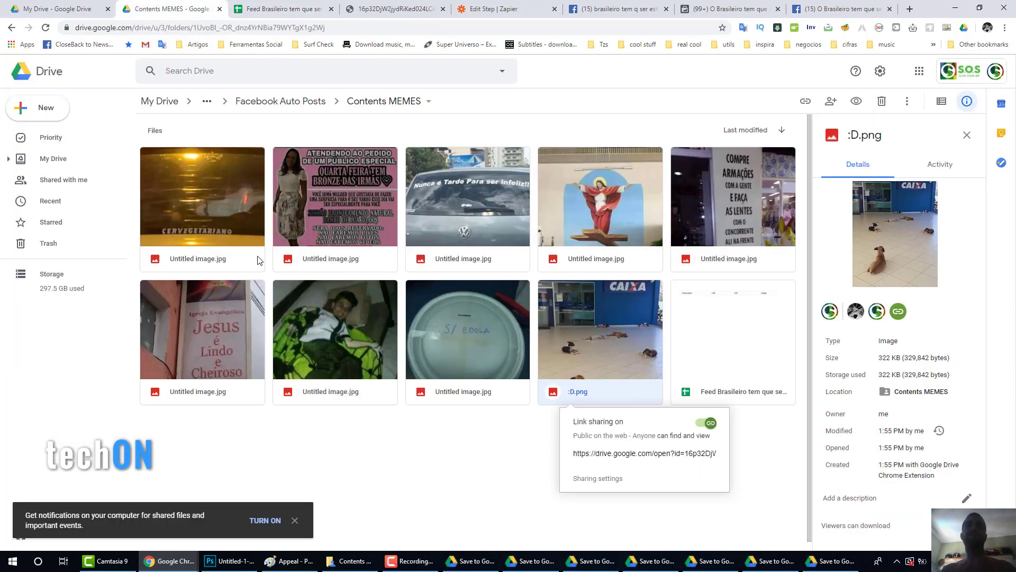
{"action": "left_click", "coordinate": [284, 10]}
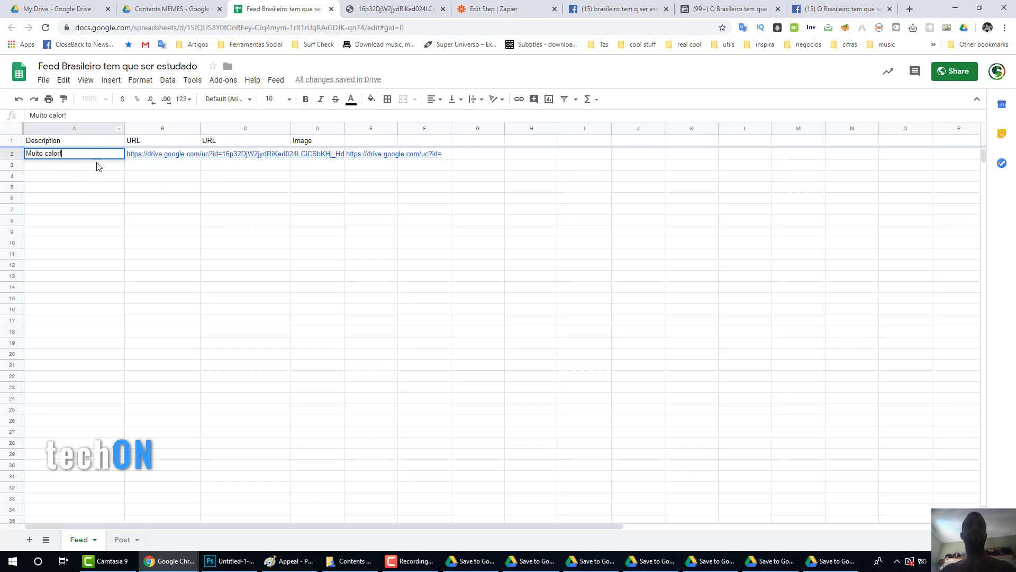
{"action": "left_click", "coordinate": [157, 201]}
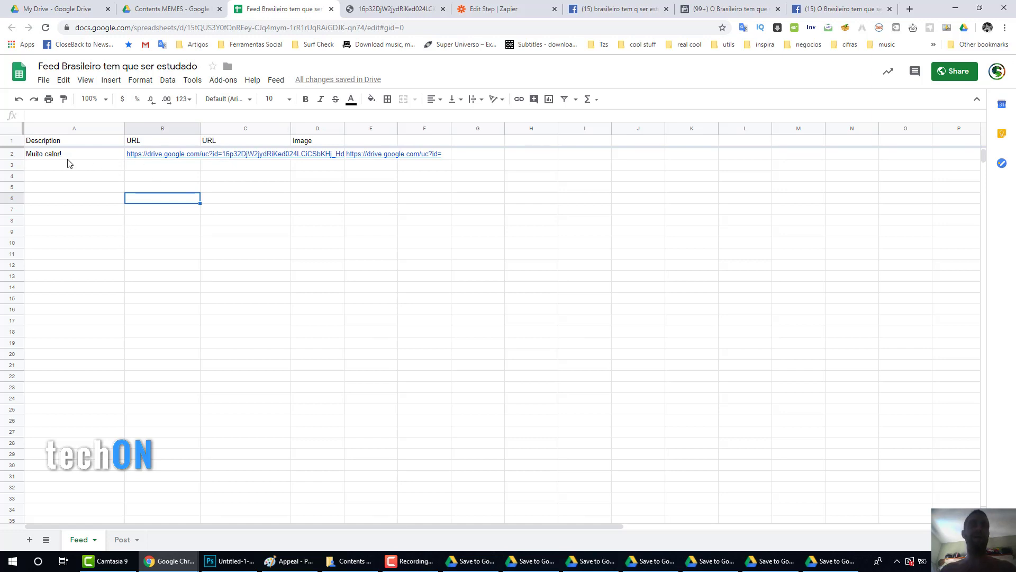
{"action": "left_click", "coordinate": [154, 180]}
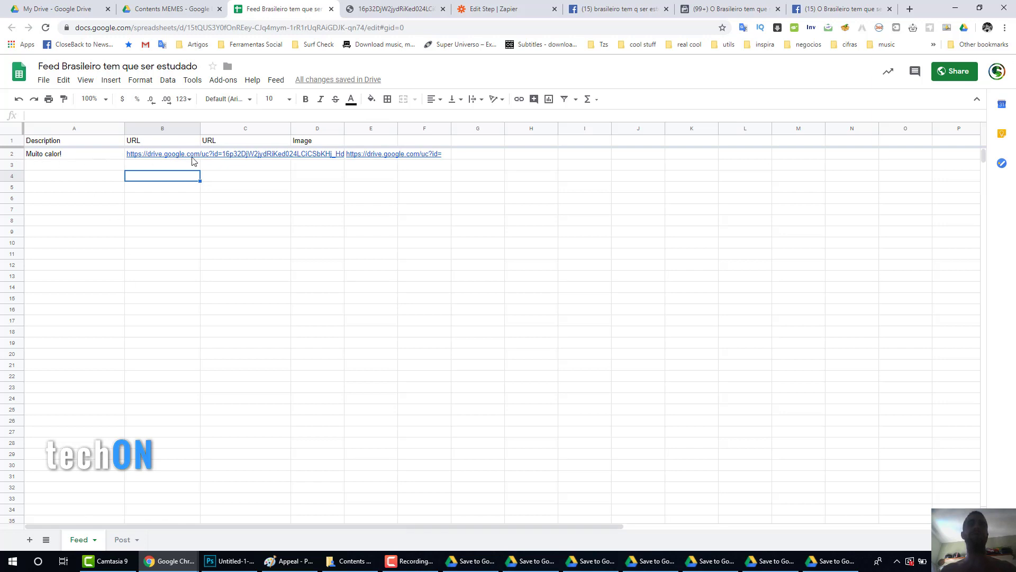
{"action": "left_click", "coordinate": [73, 159]}
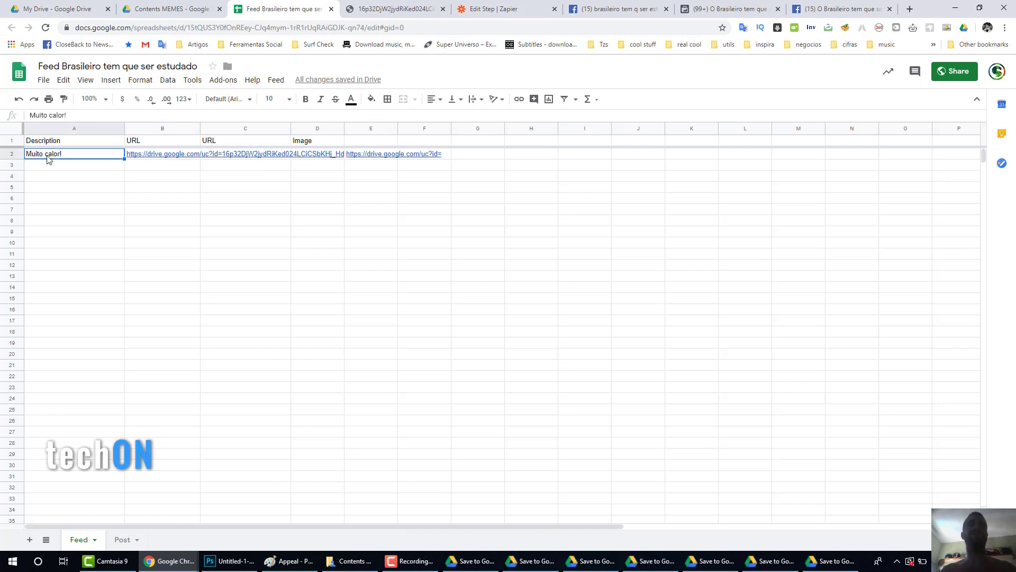
{"action": "mouse_move", "coordinate": [145, 158]}
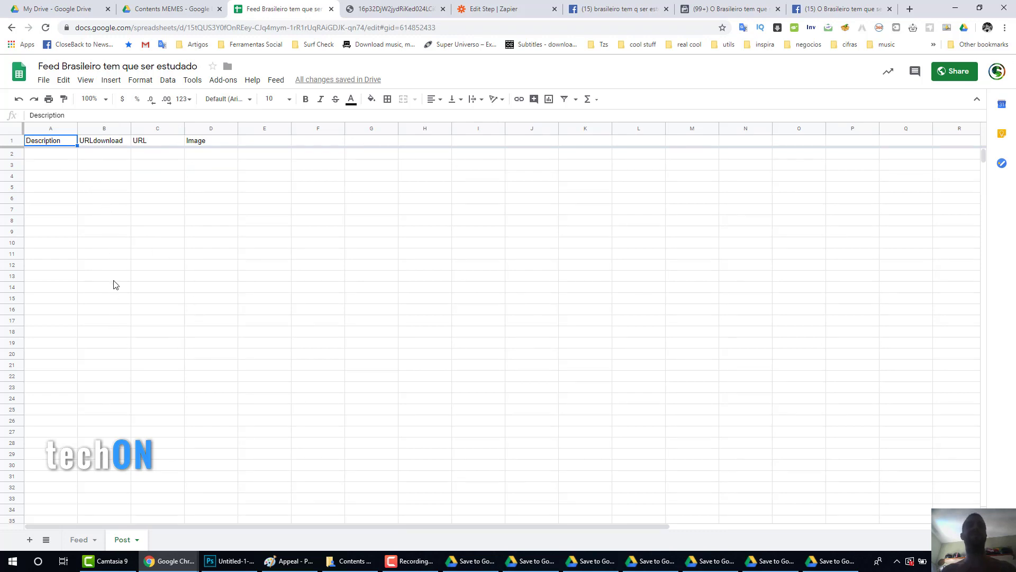
Step: Select the caption and link cells A2:B2 on the Feed sheet
{"action": "left_click", "coordinate": [77, 541]}
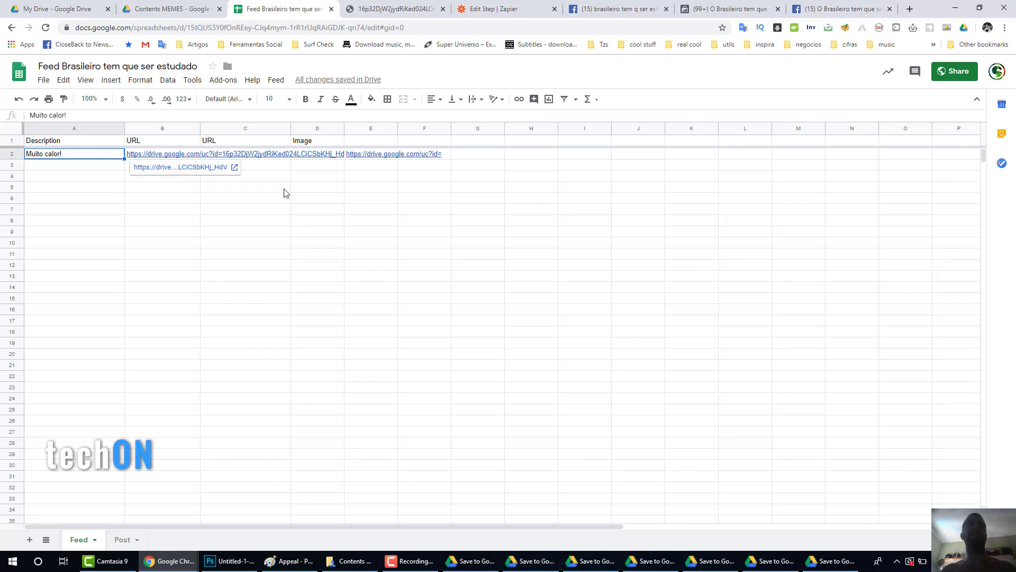
{"action": "left_click", "coordinate": [259, 222]}
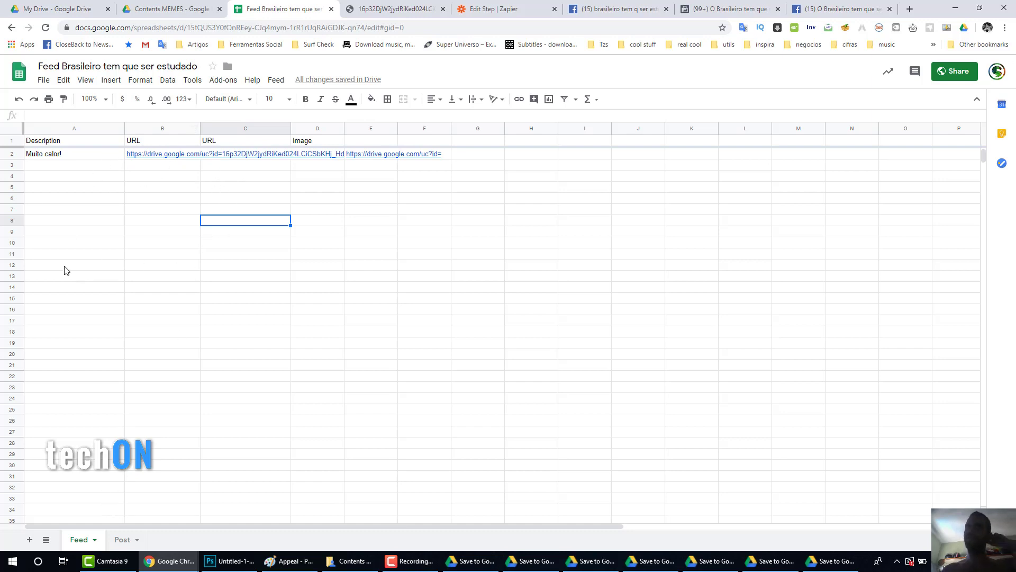
{"action": "left_click", "coordinate": [67, 158]}
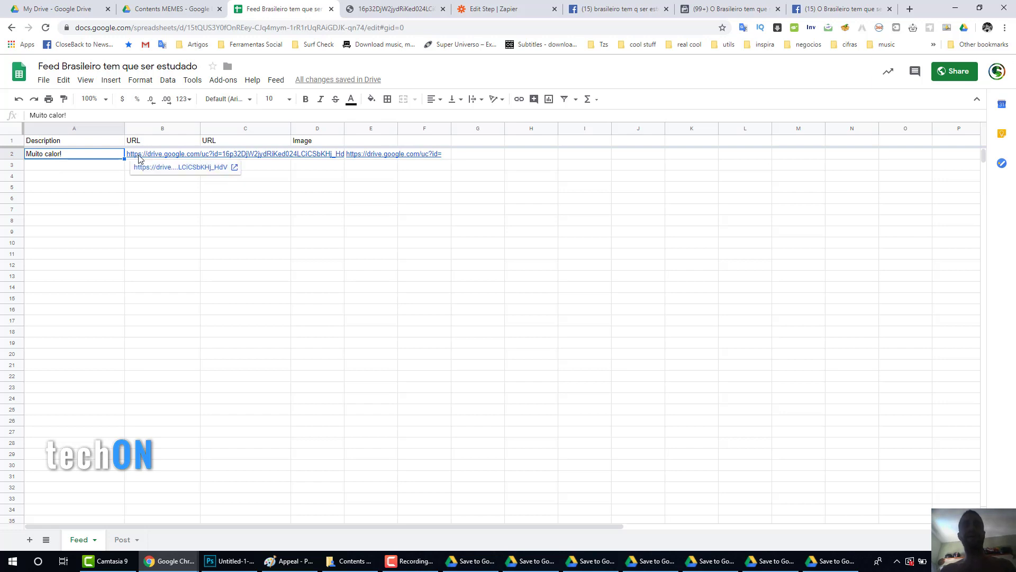
{"action": "left_click", "coordinate": [140, 158]}
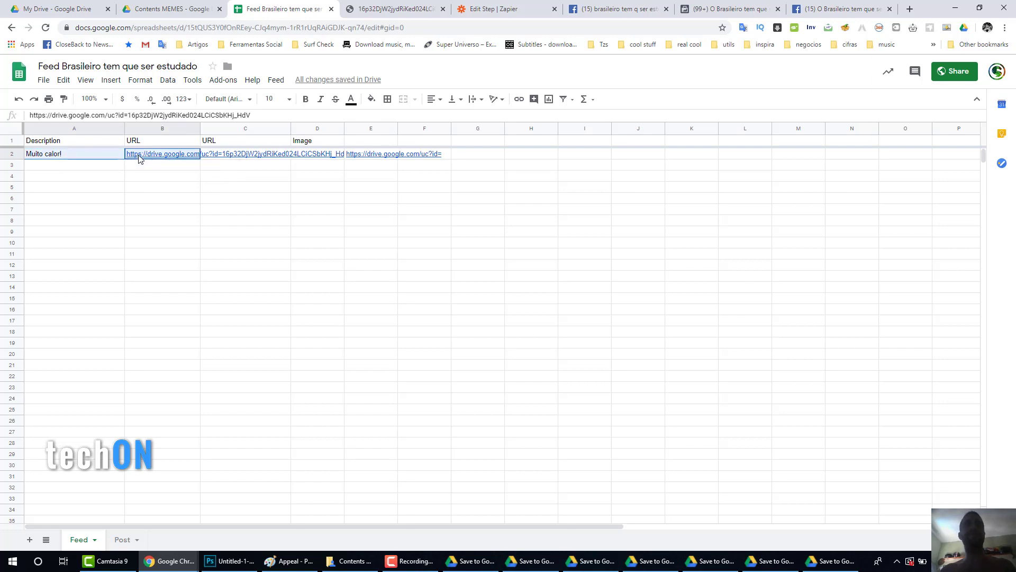
Step: Paste 'Muito calor!' and the uc?id= link into row 2 of the Post sheet
{"action": "left_click", "coordinate": [119, 540]}
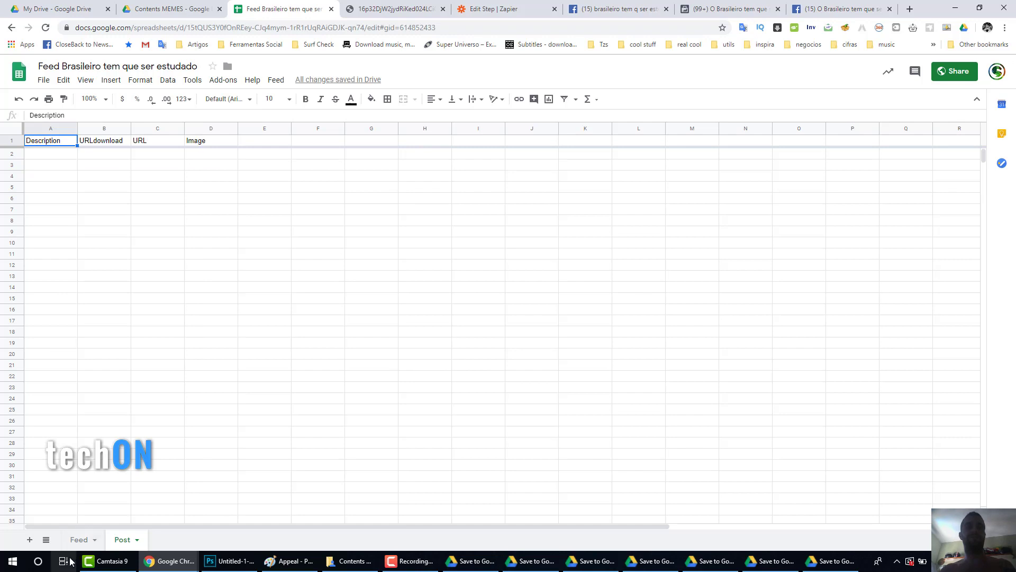
{"action": "left_click", "coordinate": [79, 540]}
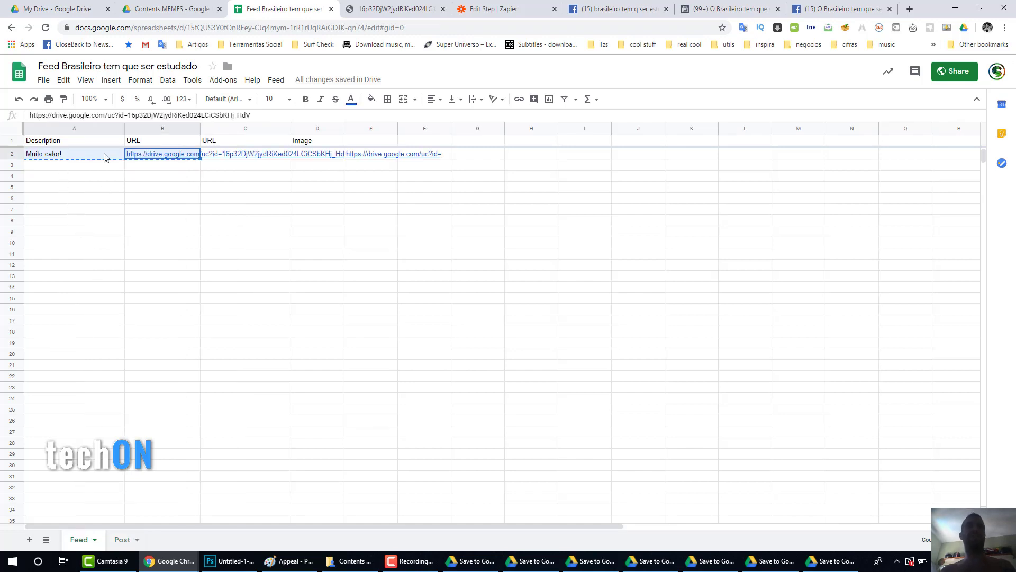
{"action": "left_click", "coordinate": [122, 540]}
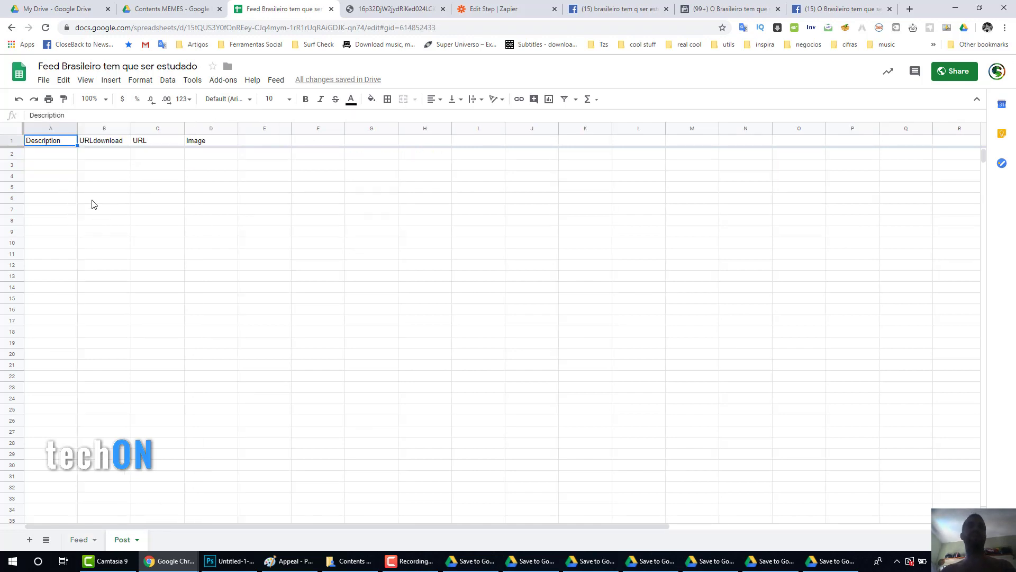
{"action": "left_click", "coordinate": [49, 157]}
{"action": "left_click", "coordinate": [97, 186]}
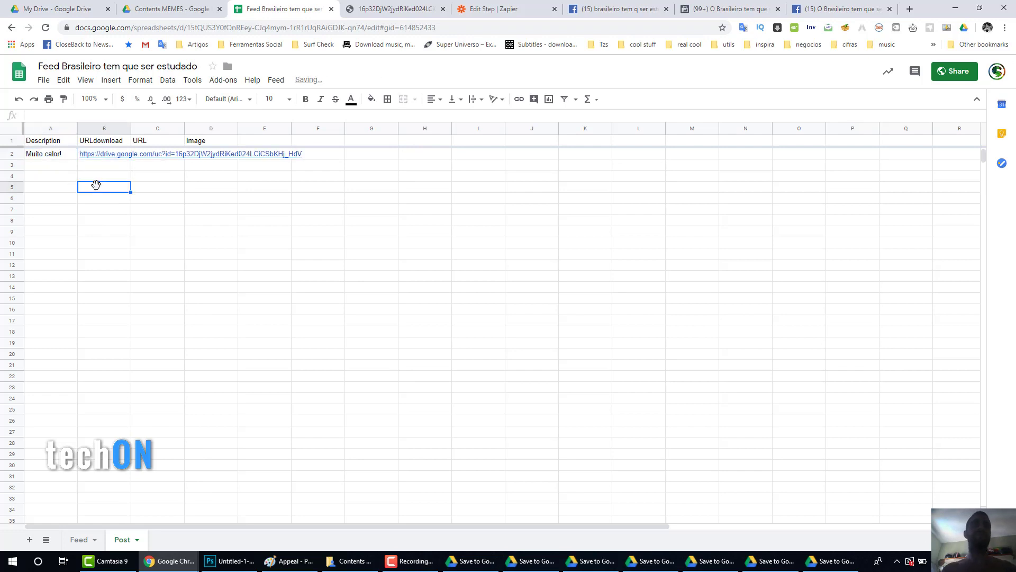
{"action": "left_click", "coordinate": [167, 9]}
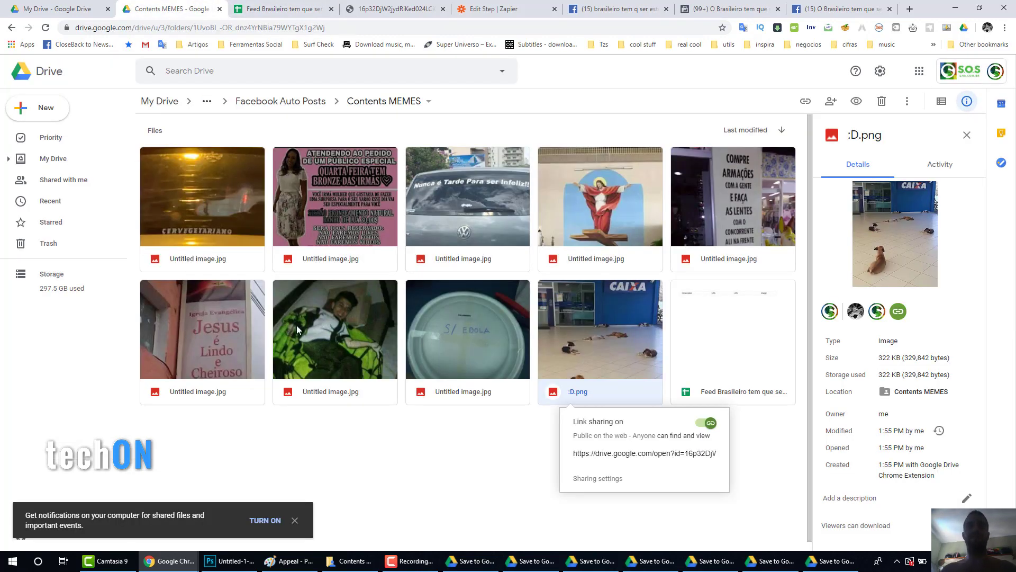
Step: Copy the Jesus sign image's shareable link from the Contents MEMES Drive folder
{"action": "left_click", "coordinate": [223, 327]}
{"action": "right_click", "coordinate": [224, 329]}
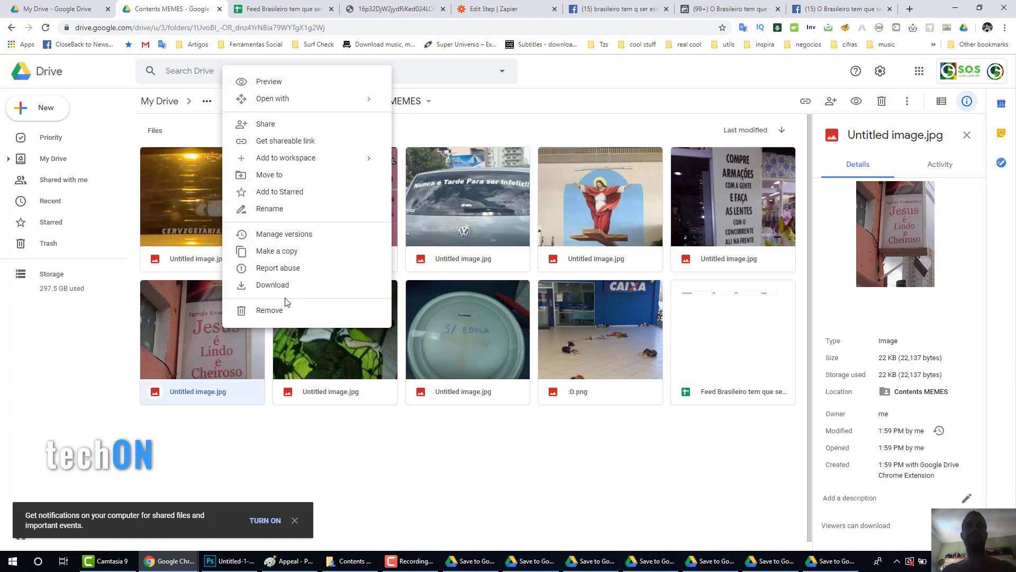
{"action": "left_click", "coordinate": [311, 141]}
{"action": "left_click", "coordinate": [276, 5]}
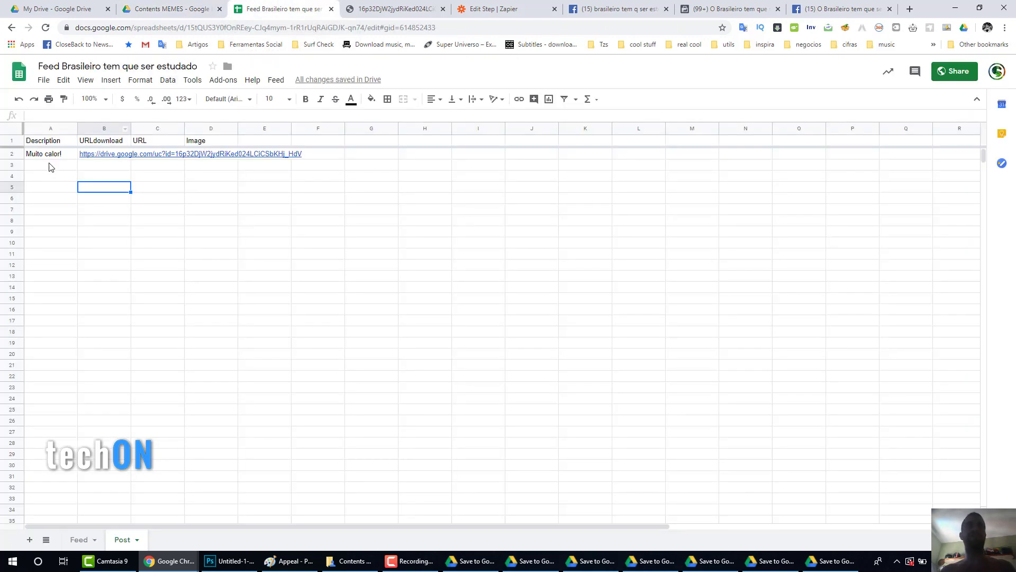
{"action": "left_click", "coordinate": [103, 167]}
{"action": "key", "text": "ctrl+v"}
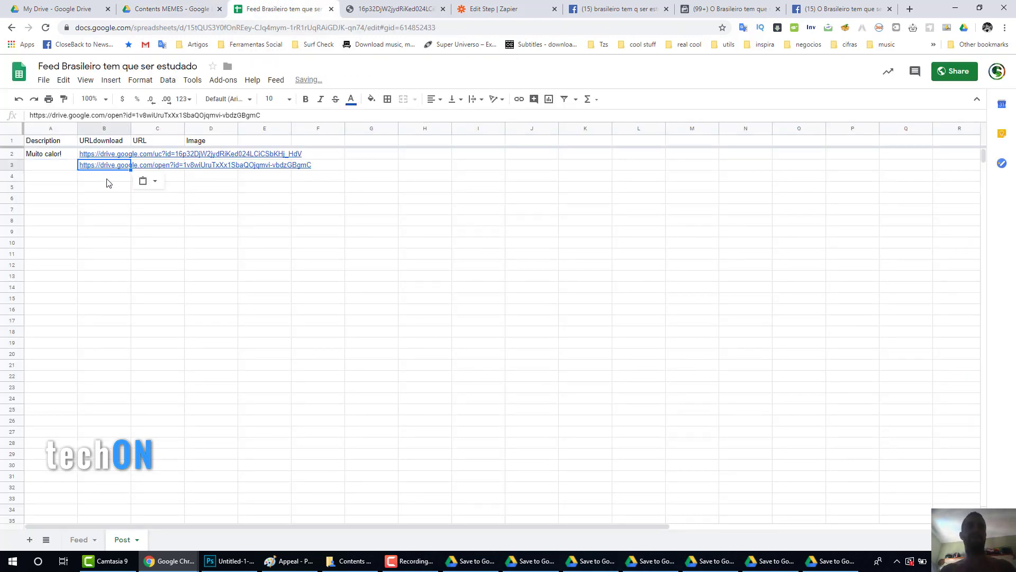
{"action": "left_click", "coordinate": [210, 157]}
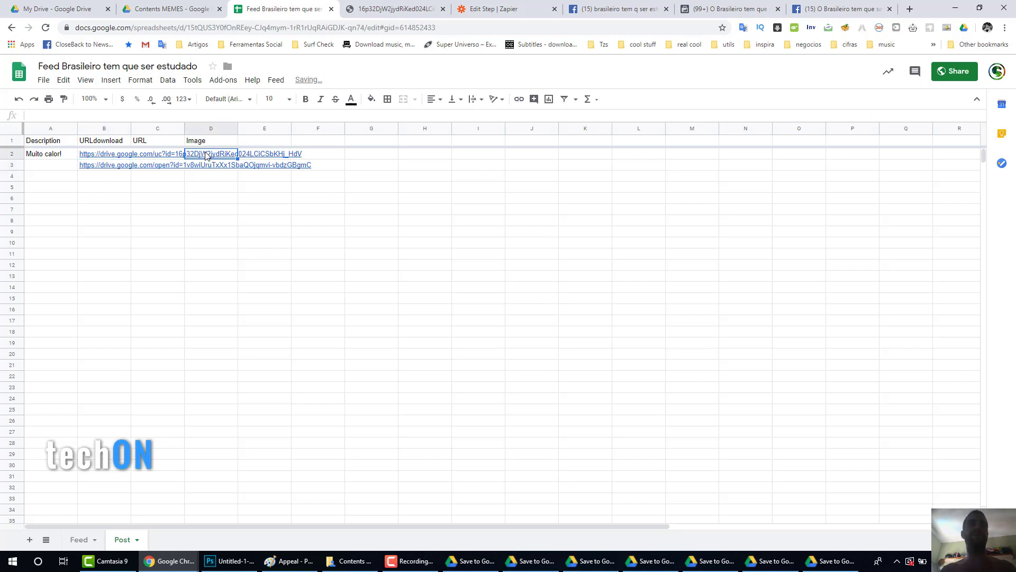
{"action": "left_click", "coordinate": [254, 151]}
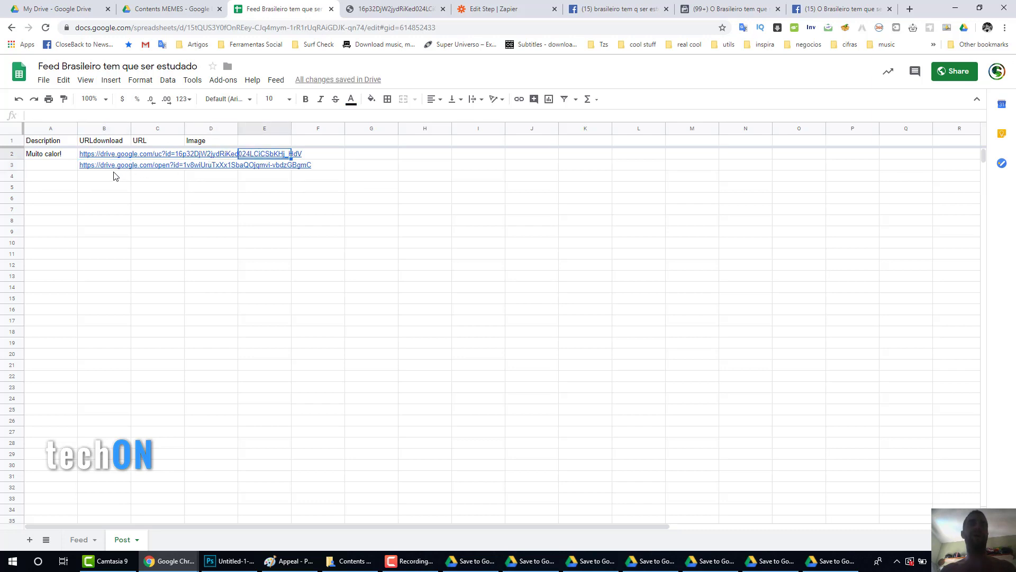
{"action": "left_click", "coordinate": [79, 538]}
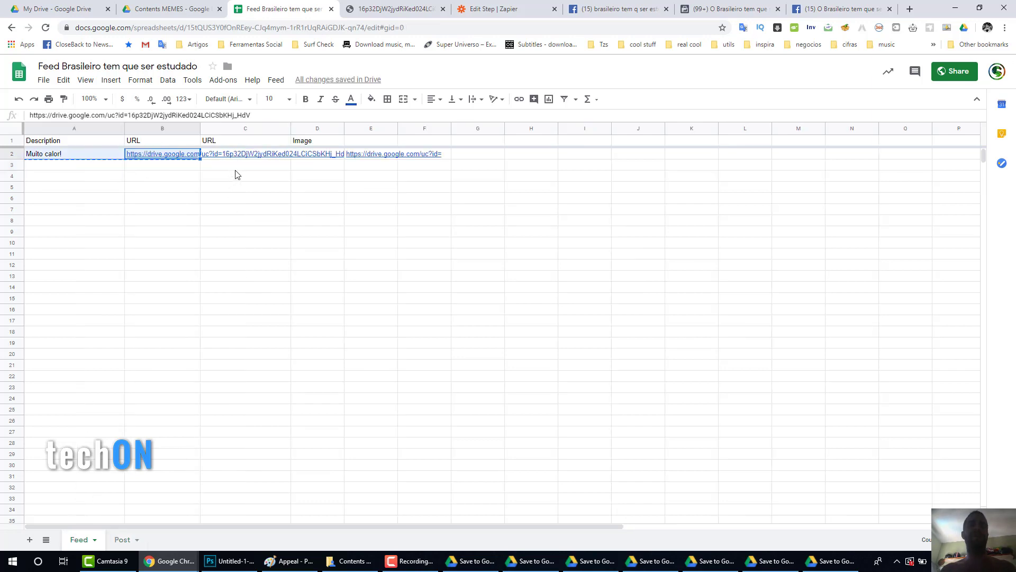
{"action": "left_click", "coordinate": [302, 154]}
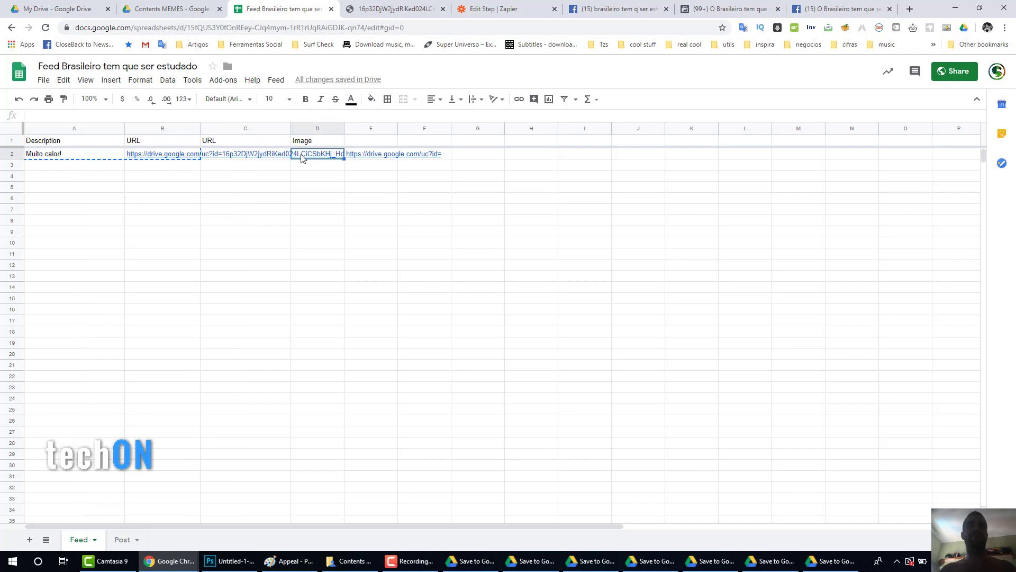
{"action": "left_click", "coordinate": [378, 157]}
{"action": "double_click", "coordinate": [377, 154]}
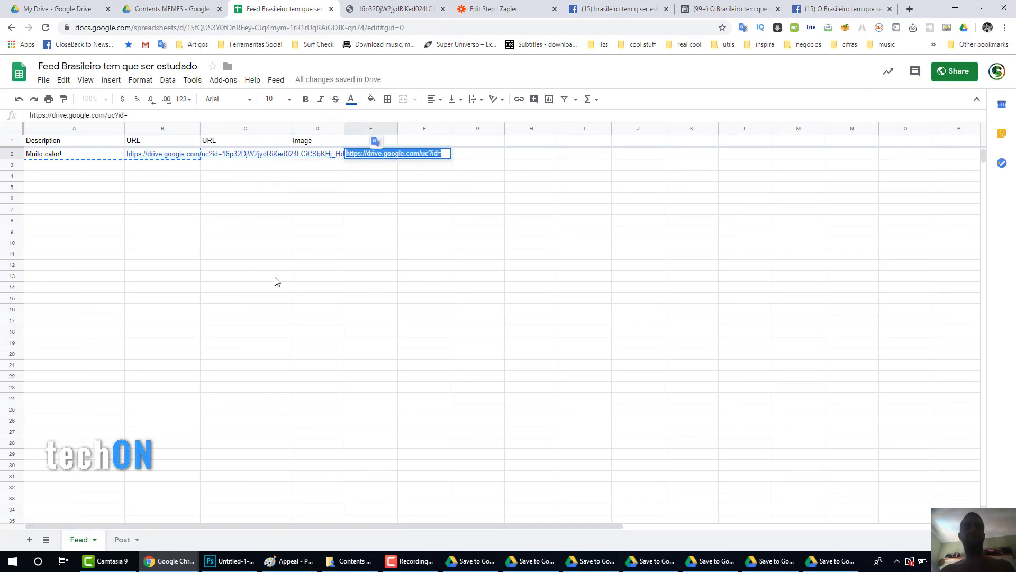
{"action": "left_click", "coordinate": [122, 539]}
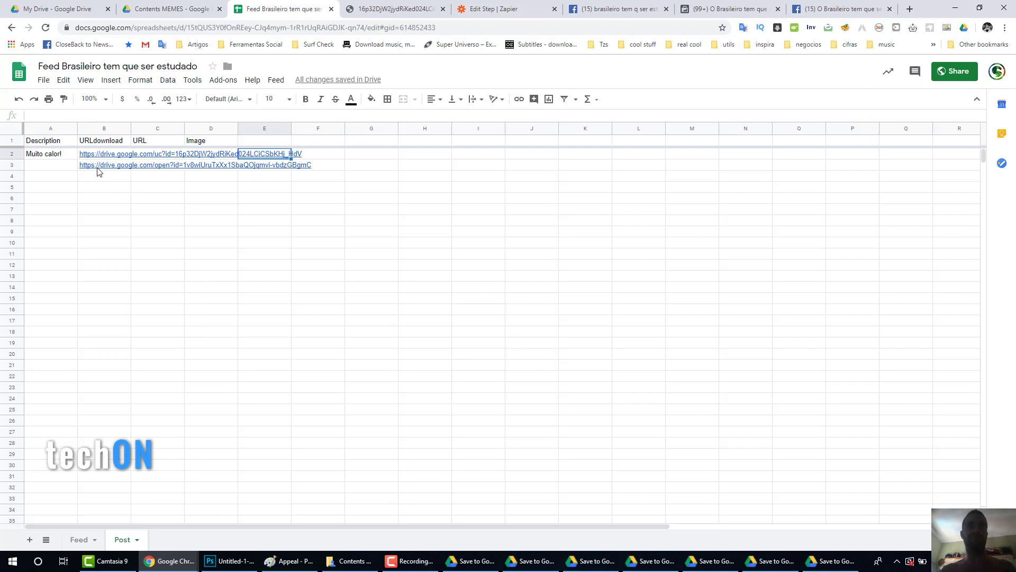
{"action": "double_click", "coordinate": [134, 165]}
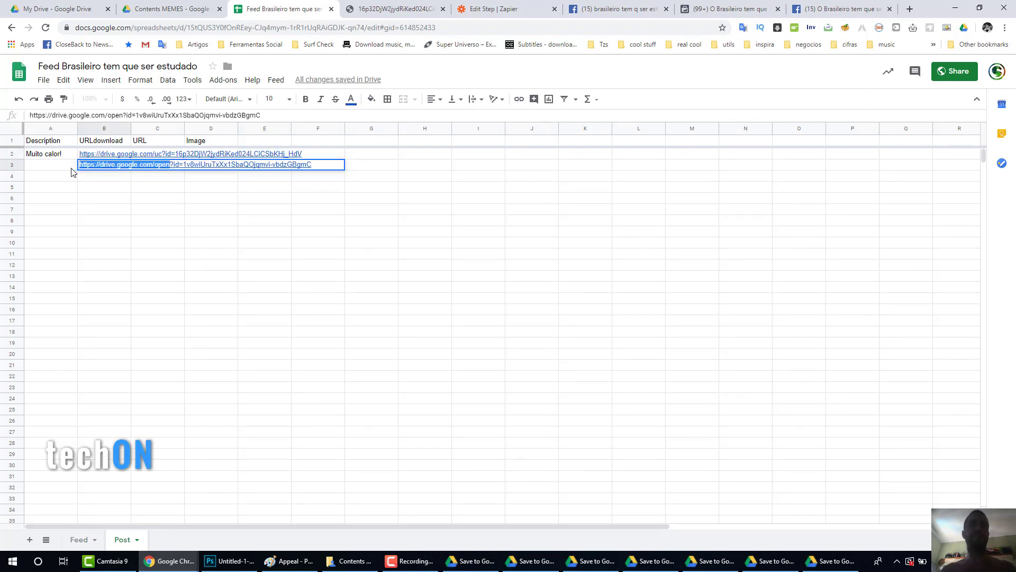
{"action": "key", "text": "ctrl+v"}
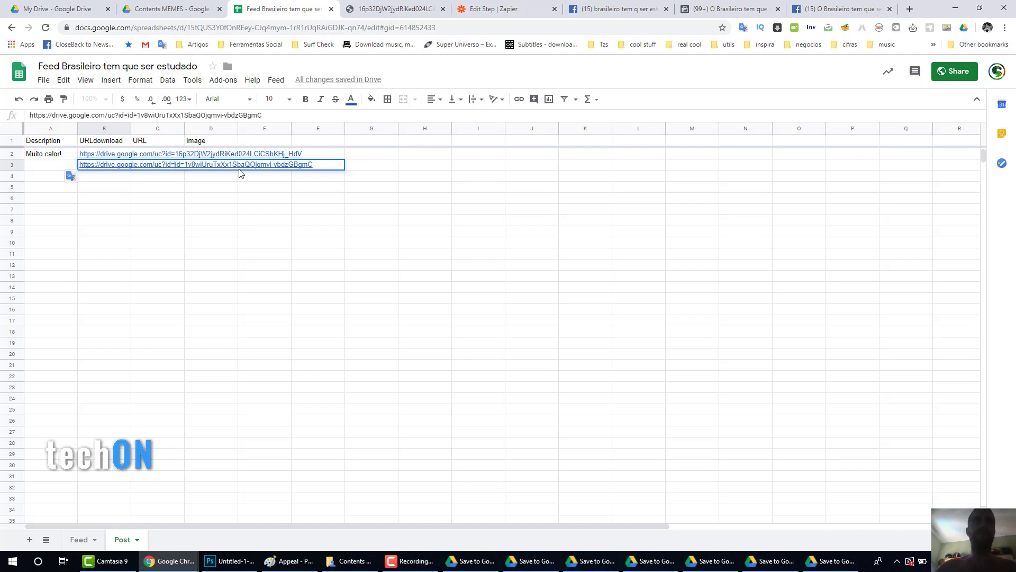
{"action": "key", "text": "Delete"}
{"action": "key", "text": "Delete"}
{"action": "key", "text": "Delete"}
{"action": "key", "text": "Delete"}
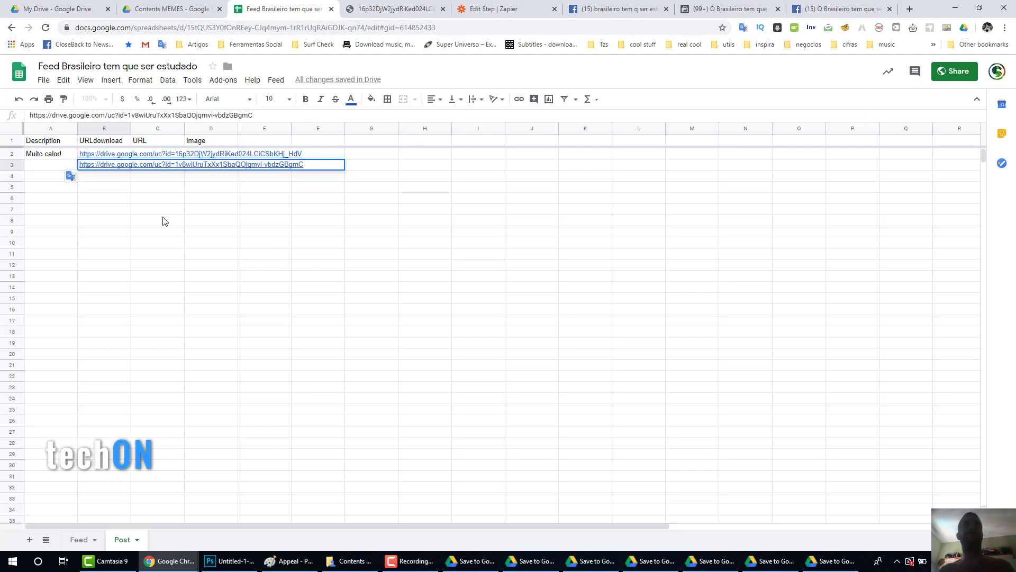
{"action": "left_click", "coordinate": [145, 216]}
{"action": "left_click", "coordinate": [98, 167]}
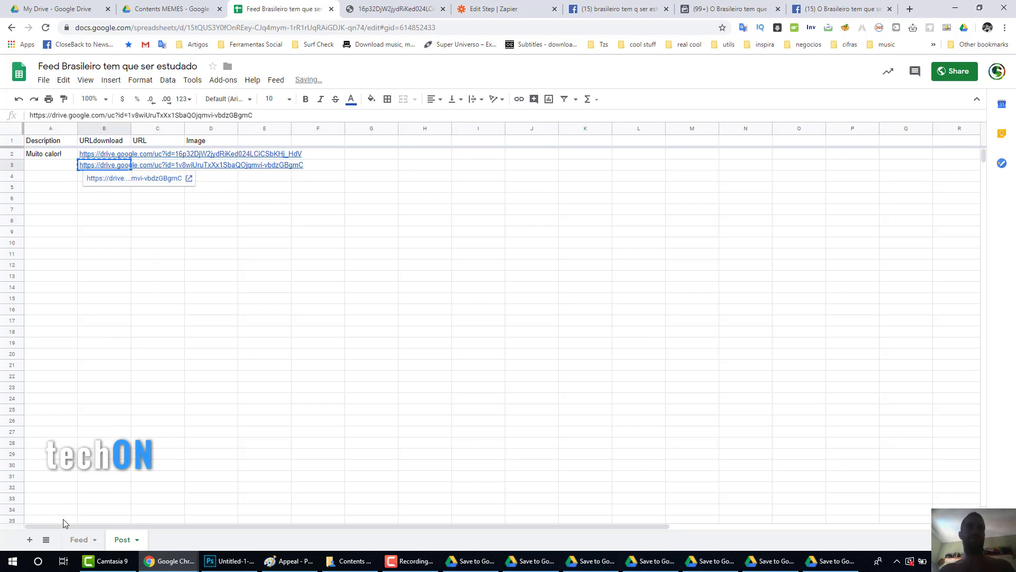
{"action": "left_click", "coordinate": [79, 540]}
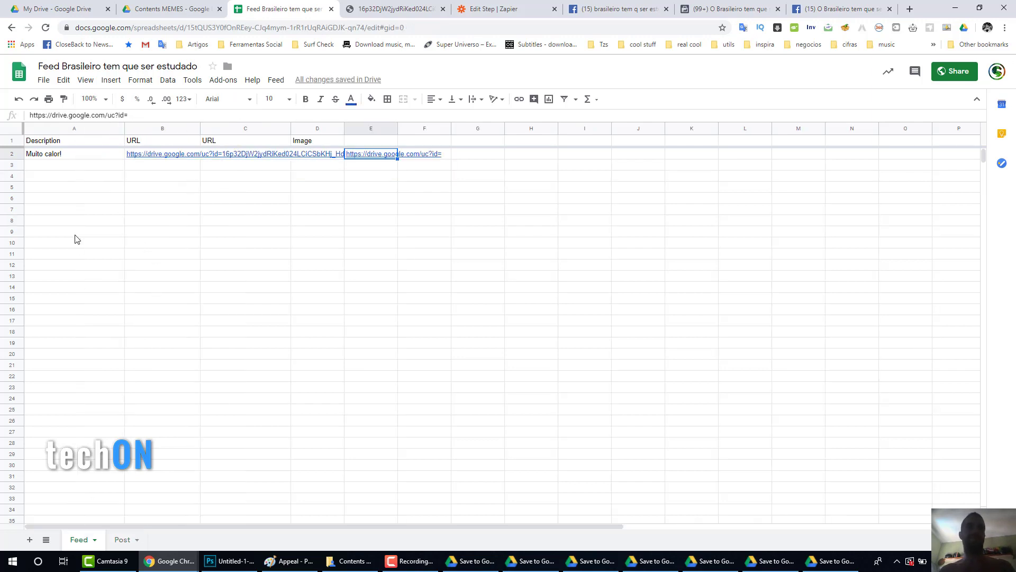
{"action": "left_click", "coordinate": [141, 167]}
{"action": "key", "text": "ctrl+v"}
{"action": "left_click", "coordinate": [136, 198]}
{"action": "left_click", "coordinate": [122, 539]}
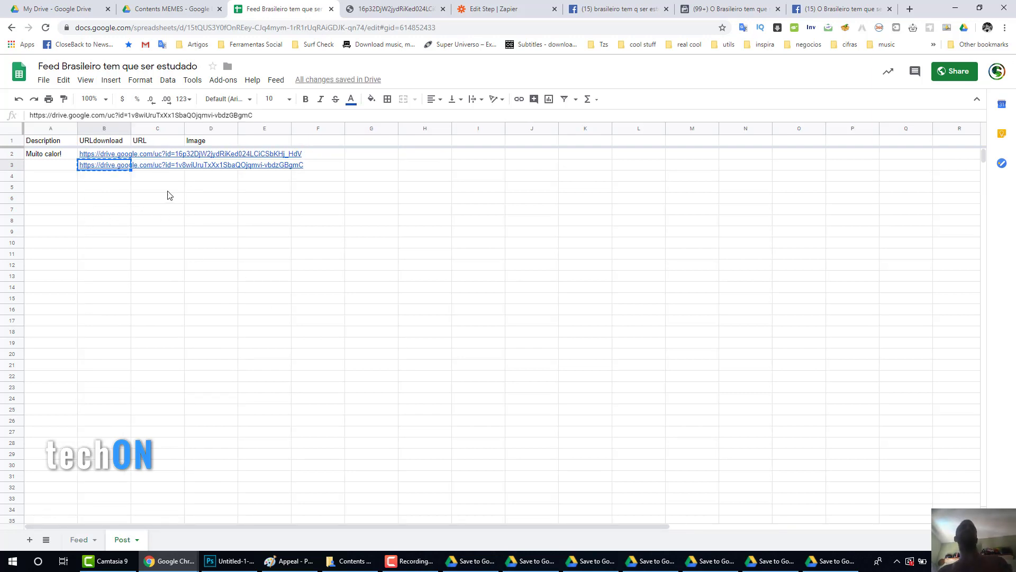
{"action": "left_click", "coordinate": [99, 189]}
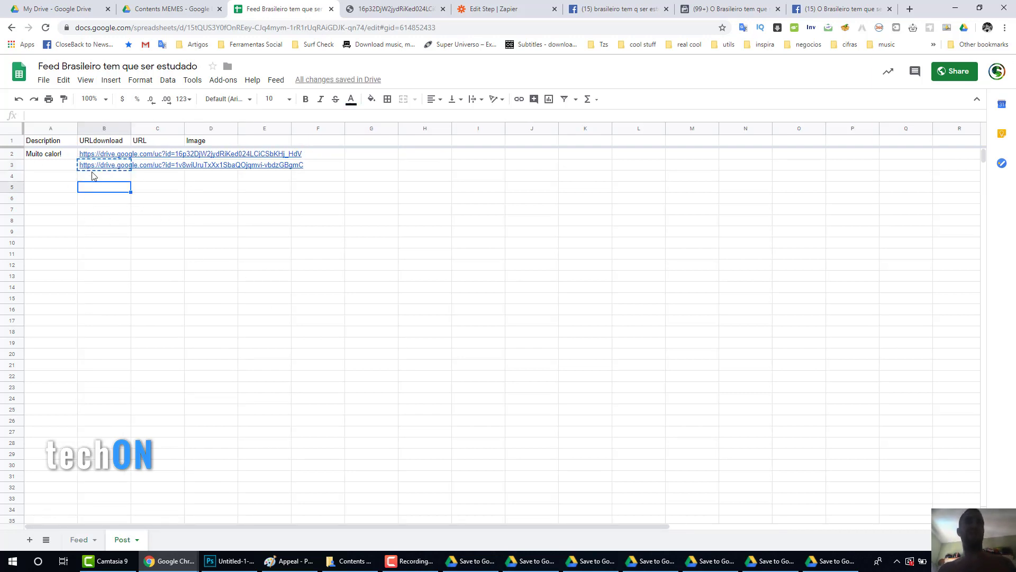
{"action": "left_click", "coordinate": [91, 168]}
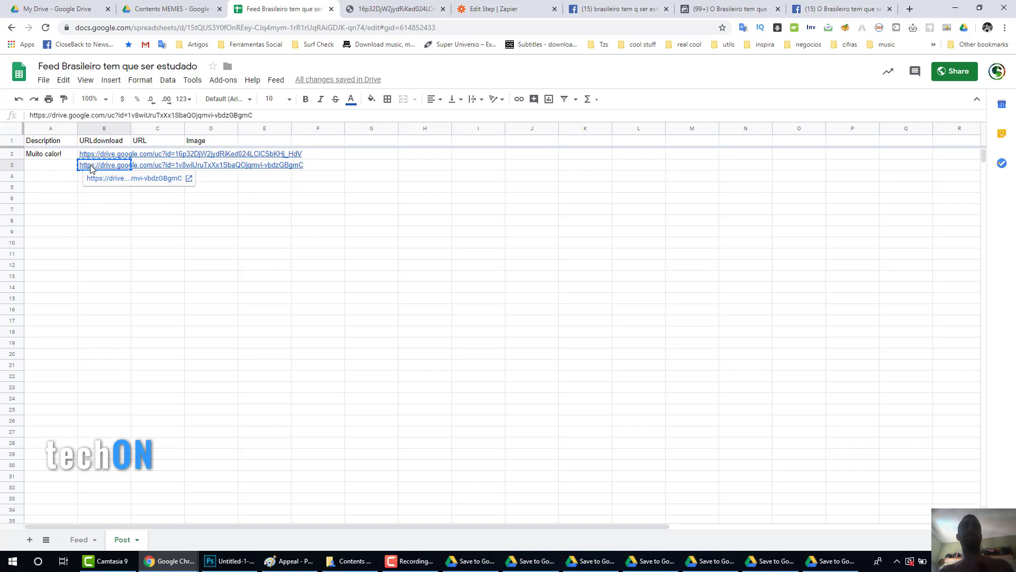
{"action": "key", "text": "Delete"}
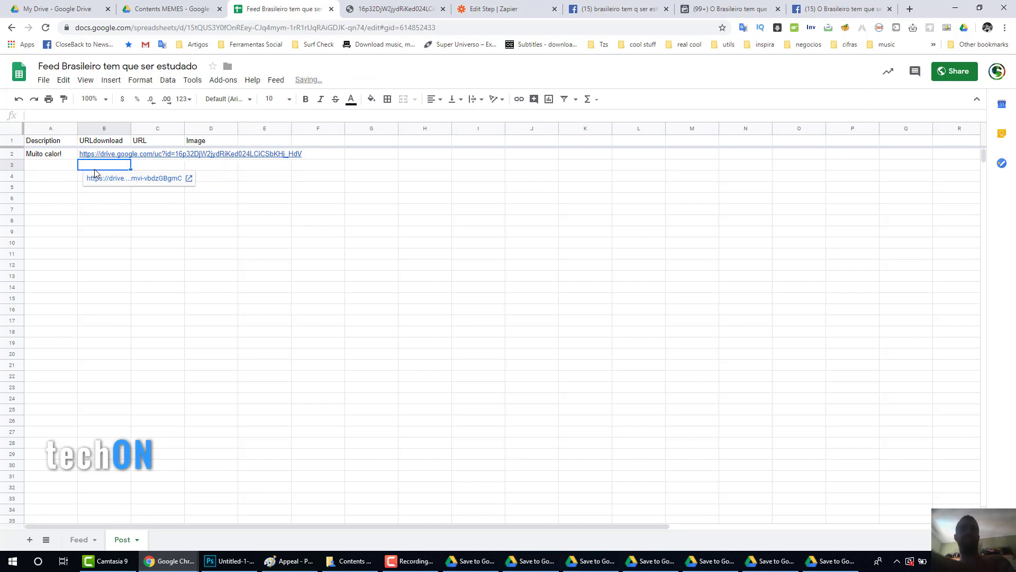
{"action": "left_click", "coordinate": [158, 220]}
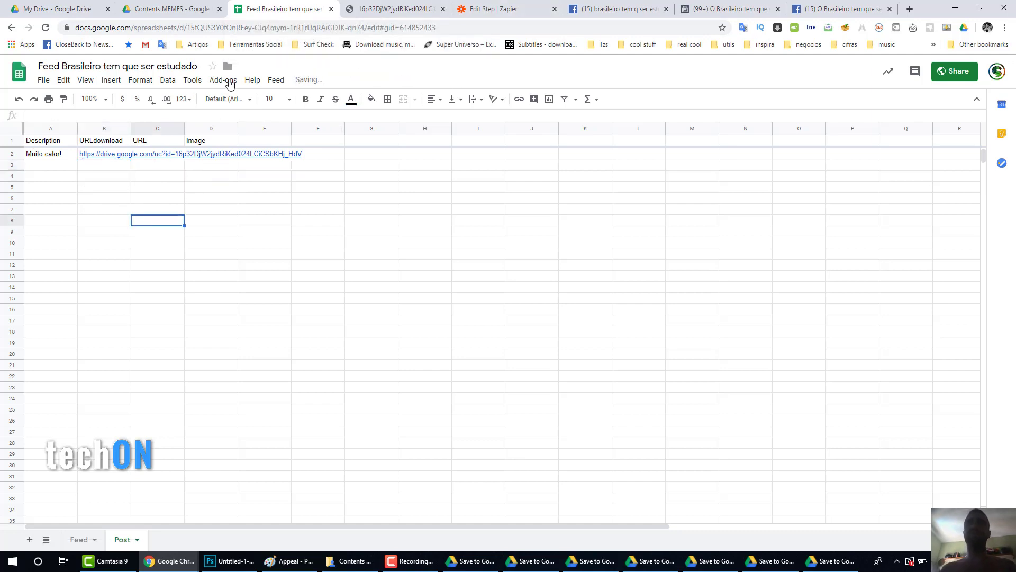
Step: Close the Facebook search results tab
{"action": "left_click", "coordinate": [613, 6]}
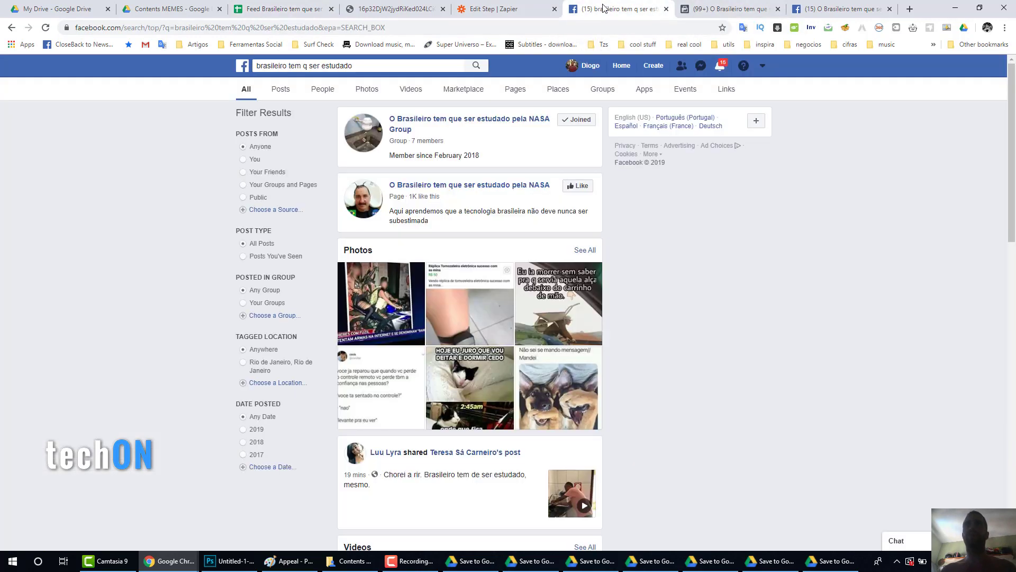
{"action": "left_click", "coordinate": [666, 9]}
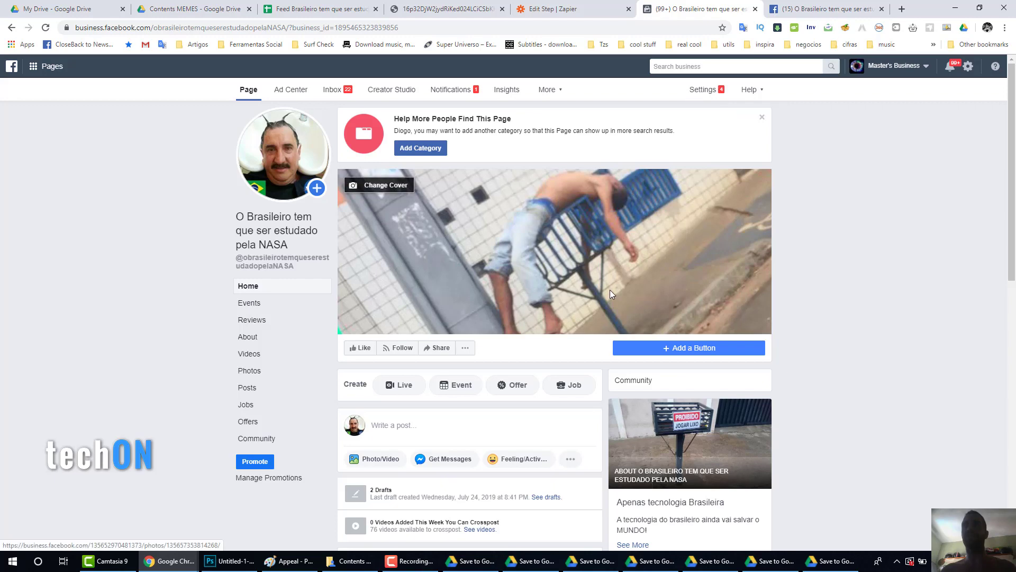
{"action": "scroll", "coordinate": [535, 374], "scroll_direction": "down", "scroll_amount": 1}
Step: Review the business Page, opening and closing its Create Post box
{"action": "left_click", "coordinate": [402, 372]}
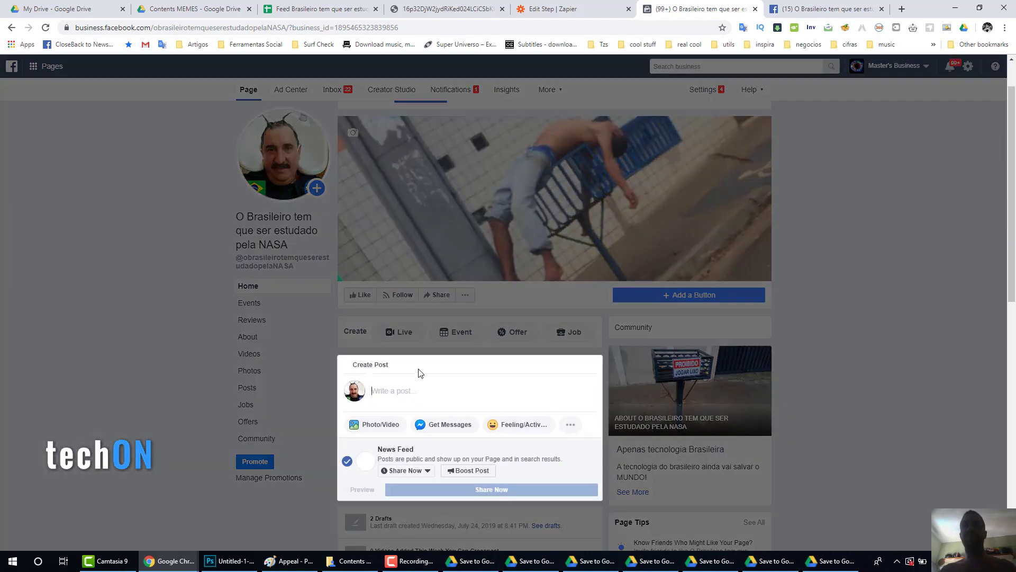
{"action": "scroll", "coordinate": [433, 319], "scroll_direction": "down", "scroll_amount": 8}
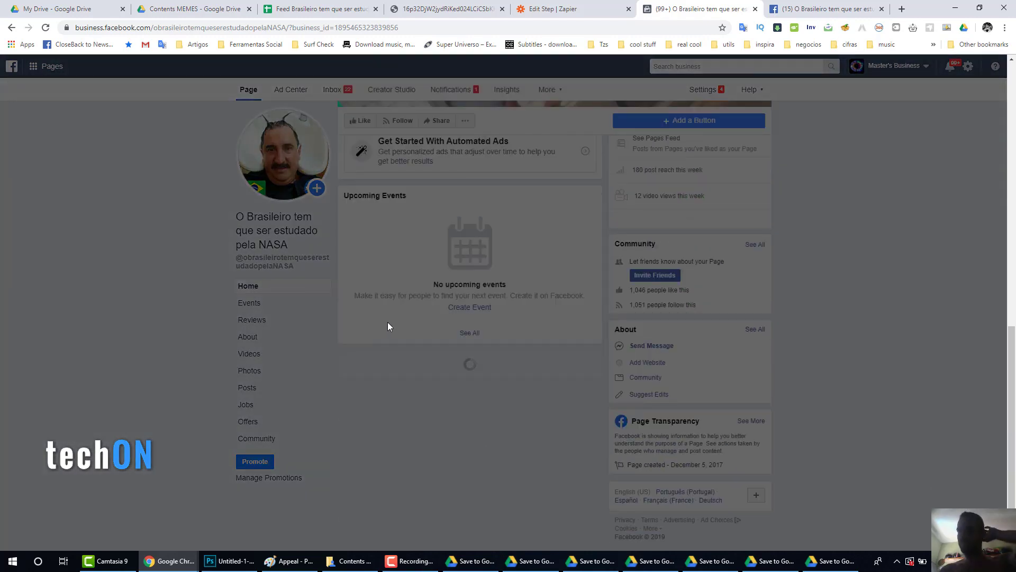
{"action": "scroll", "coordinate": [415, 309], "scroll_direction": "down", "scroll_amount": 2}
{"action": "left_click", "coordinate": [421, 305]}
{"action": "scroll", "coordinate": [413, 310], "scroll_direction": "down", "scroll_amount": 5}
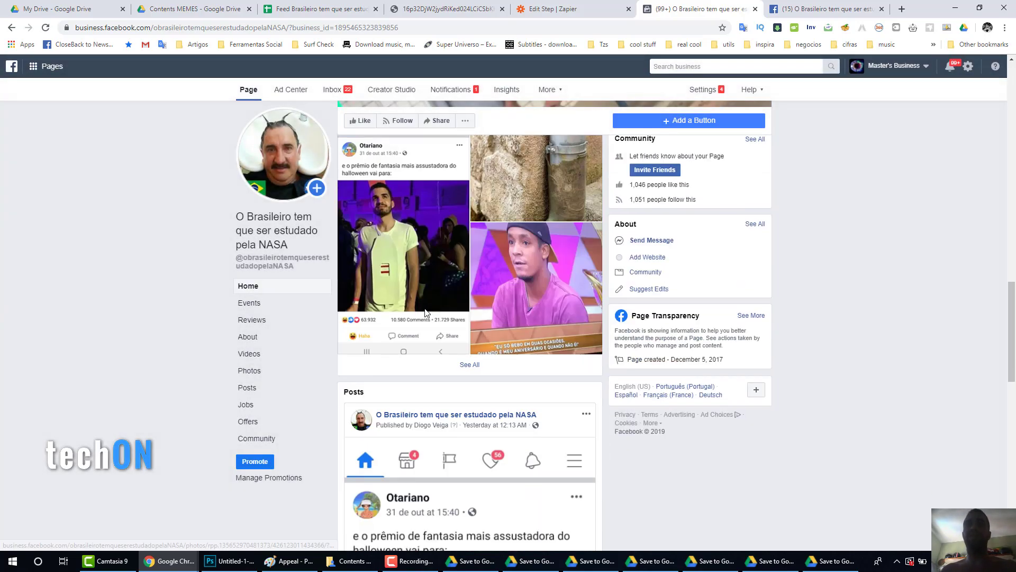
{"action": "scroll", "coordinate": [405, 338], "scroll_direction": "down", "scroll_amount": 5}
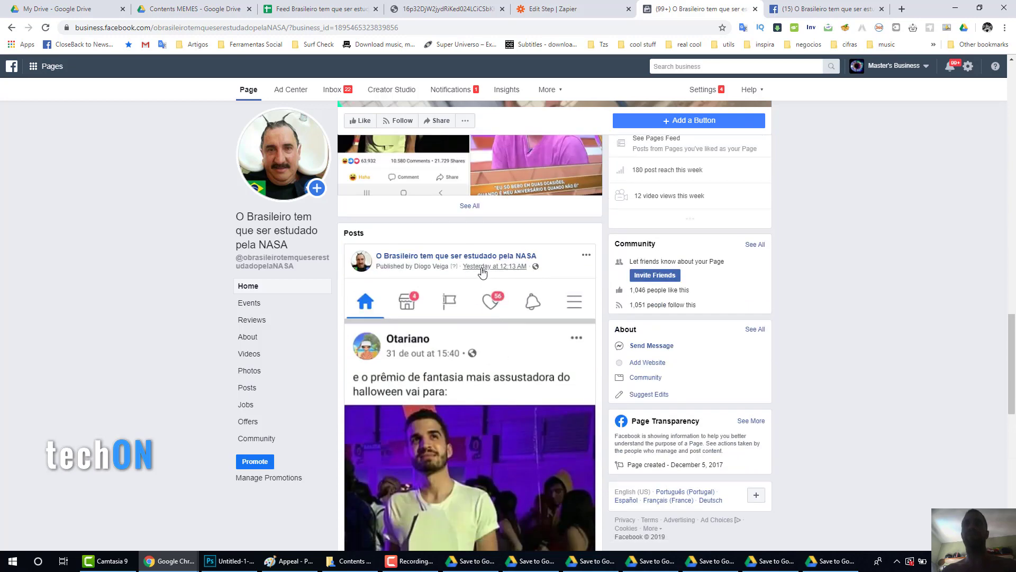
{"action": "scroll", "coordinate": [455, 390], "scroll_direction": "up", "scroll_amount": 15}
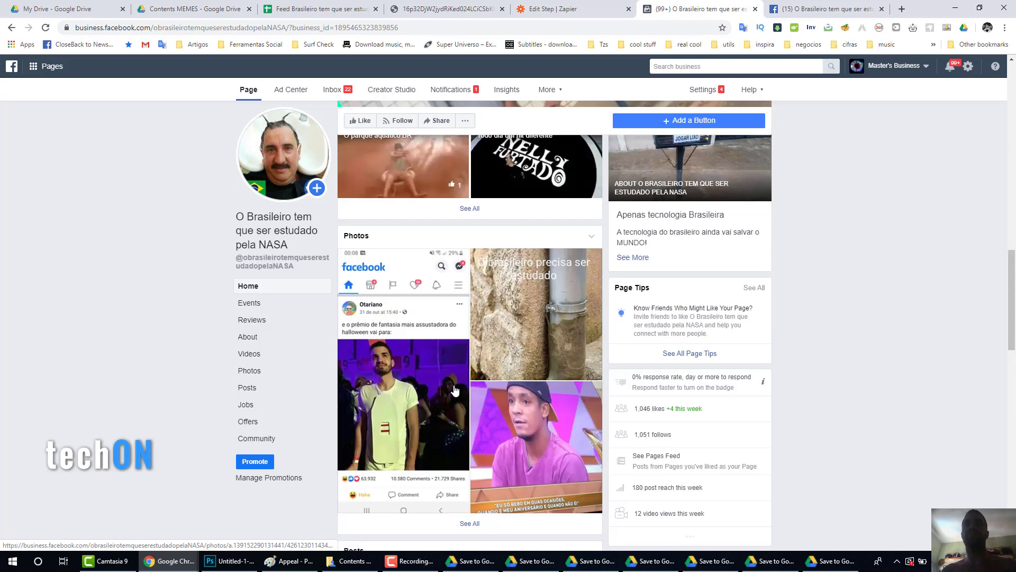
{"action": "scroll", "coordinate": [456, 374], "scroll_direction": "down", "scroll_amount": 1}
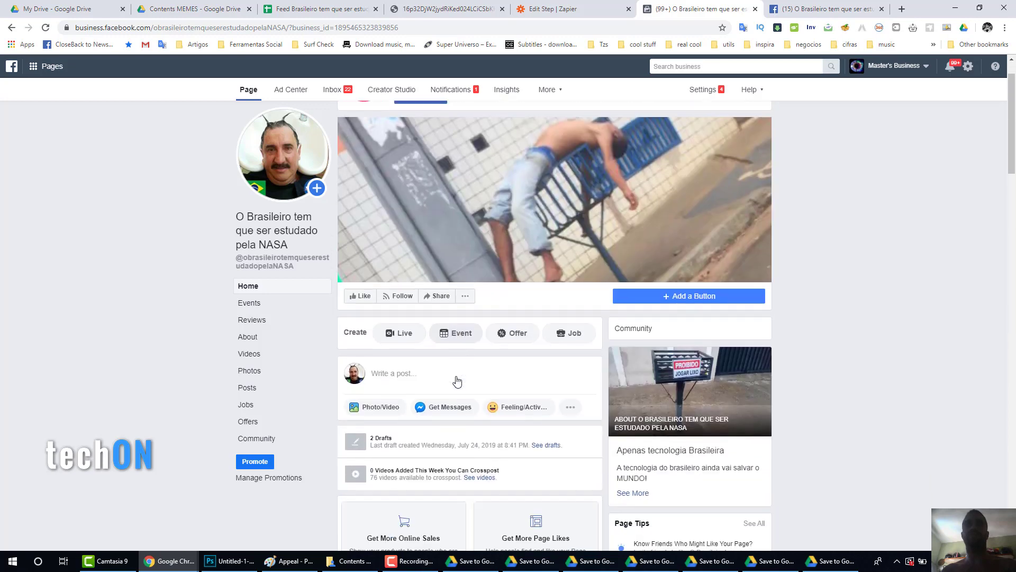
{"action": "scroll", "coordinate": [454, 381], "scroll_direction": "up", "scroll_amount": 1}
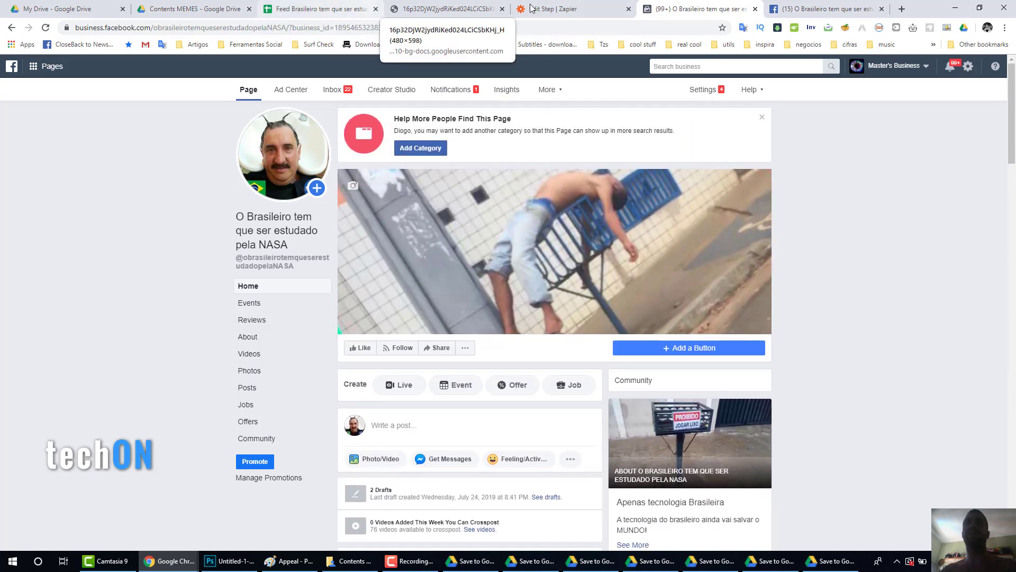
{"action": "left_click", "coordinate": [549, 7]}
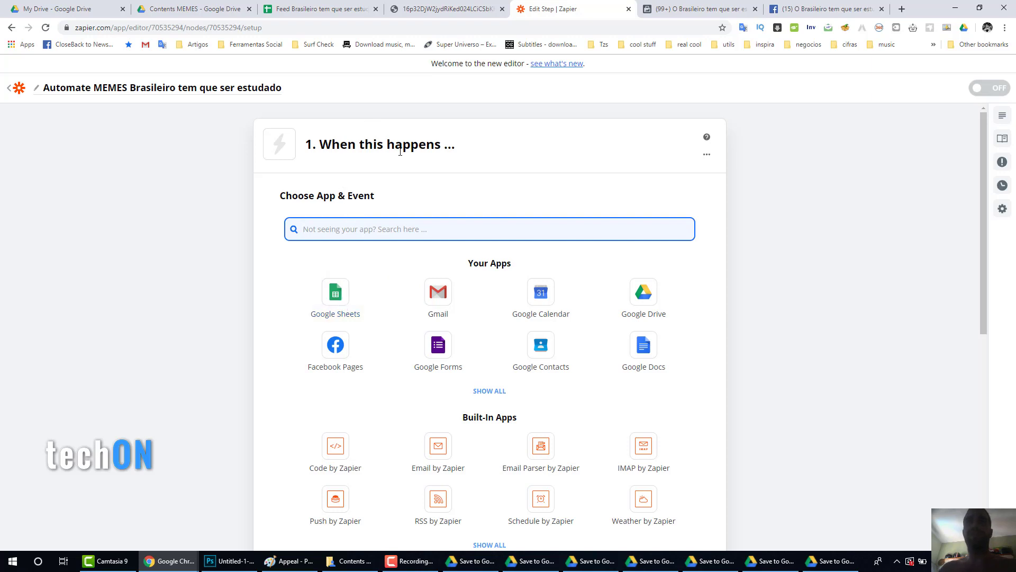
Step: Set the trigger to Google Sheets' New or Updated Spreadsheet Row (Team Drive) and continue
{"action": "left_click", "coordinate": [342, 309]}
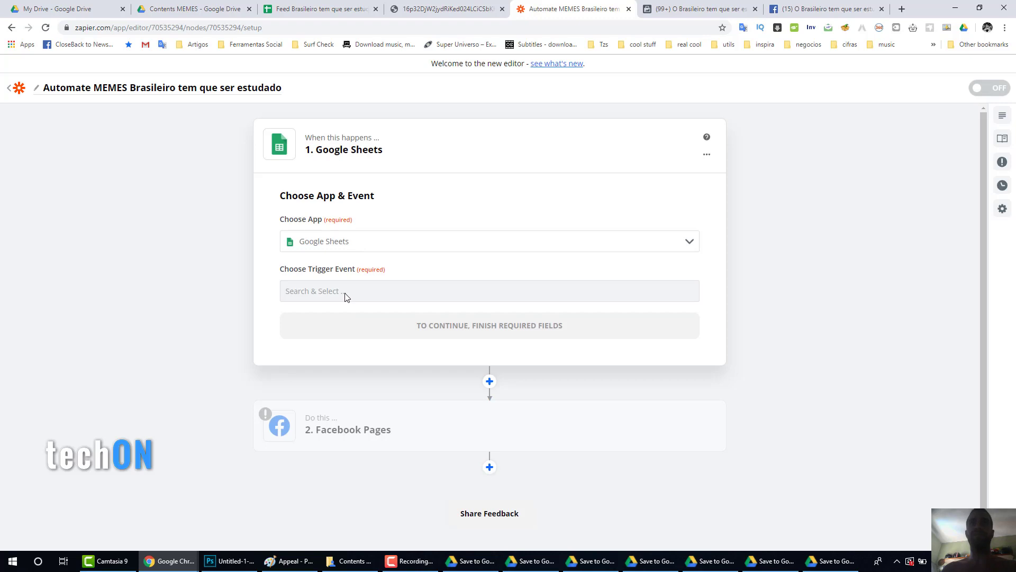
{"action": "left_click", "coordinate": [346, 293]}
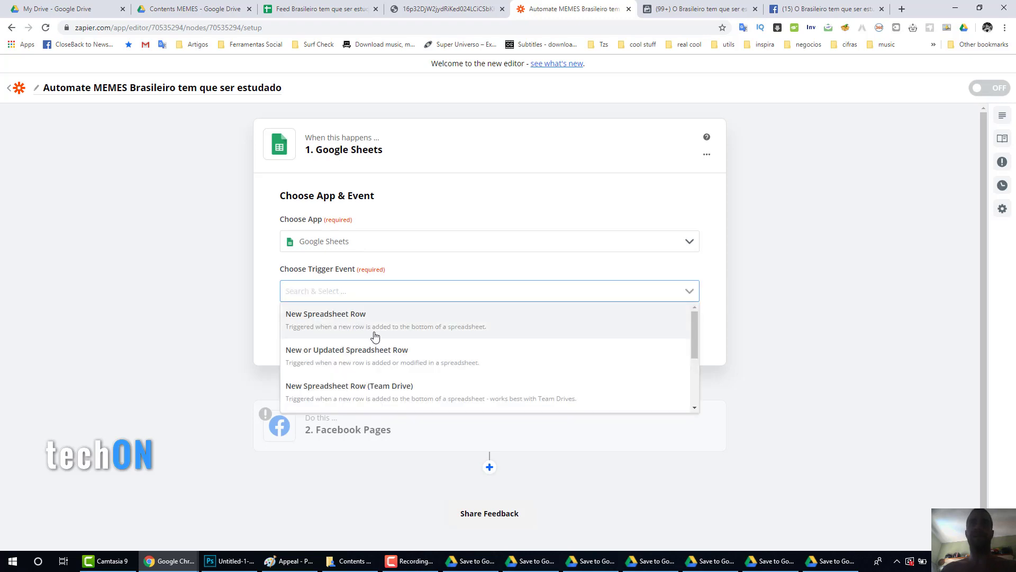
{"action": "scroll", "coordinate": [377, 360], "scroll_direction": "down", "scroll_amount": 1}
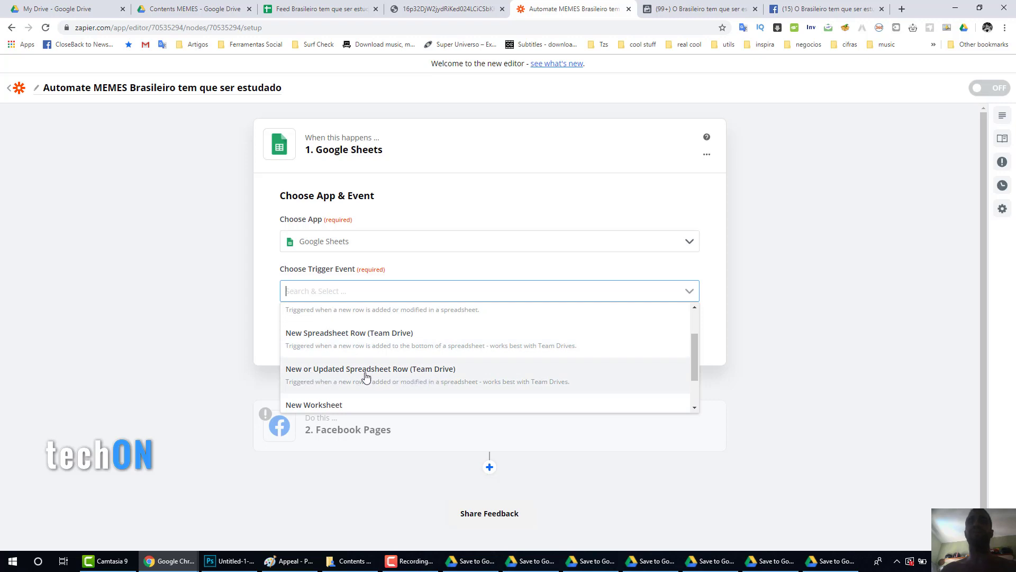
{"action": "left_click", "coordinate": [405, 380]}
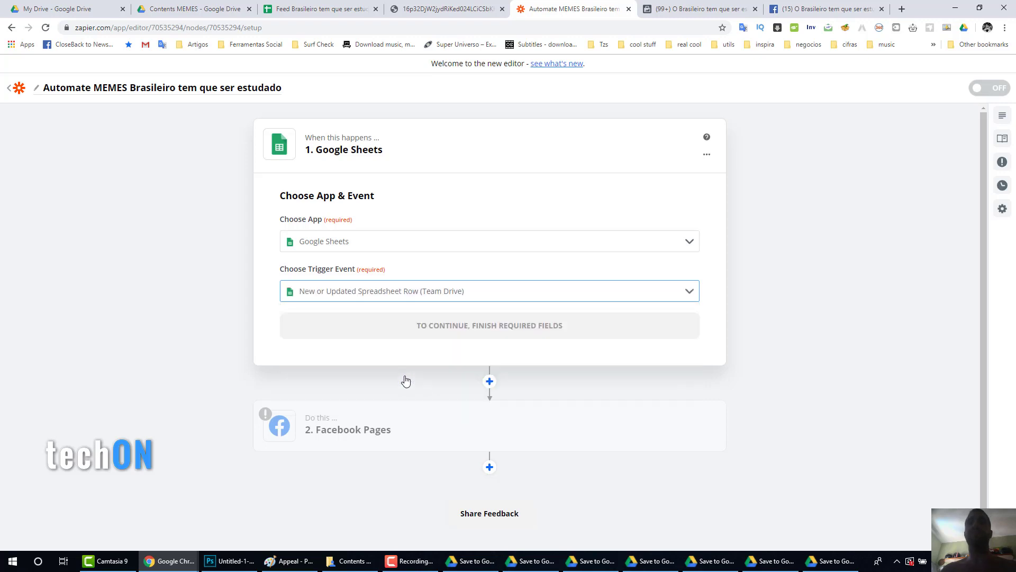
{"action": "left_click", "coordinate": [471, 332]}
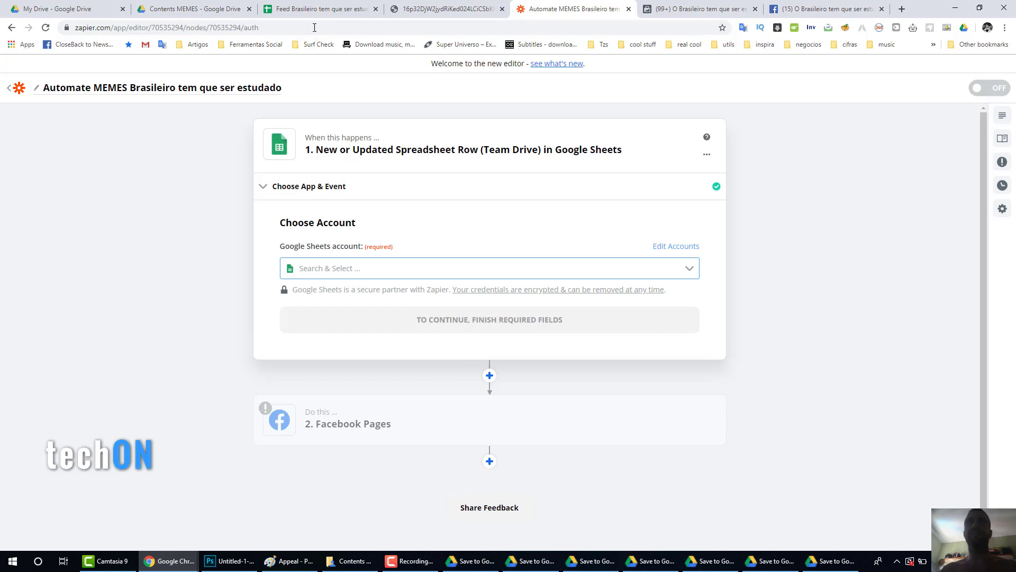
Step: Copy the Feed Brasileiro spreadsheet's full title from Google Sheets
{"action": "left_click", "coordinate": [317, 9]}
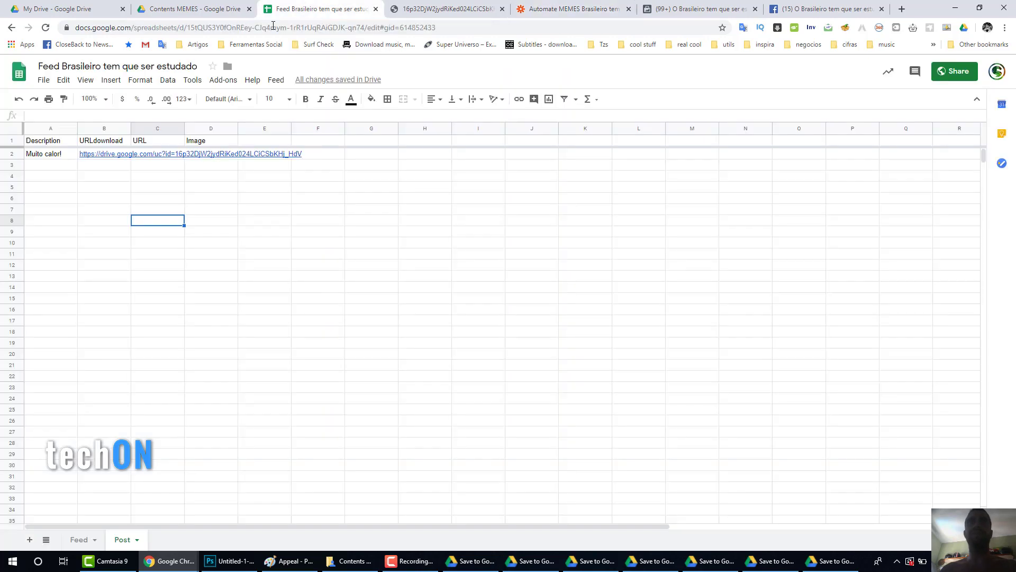
{"action": "left_click", "coordinate": [73, 61]}
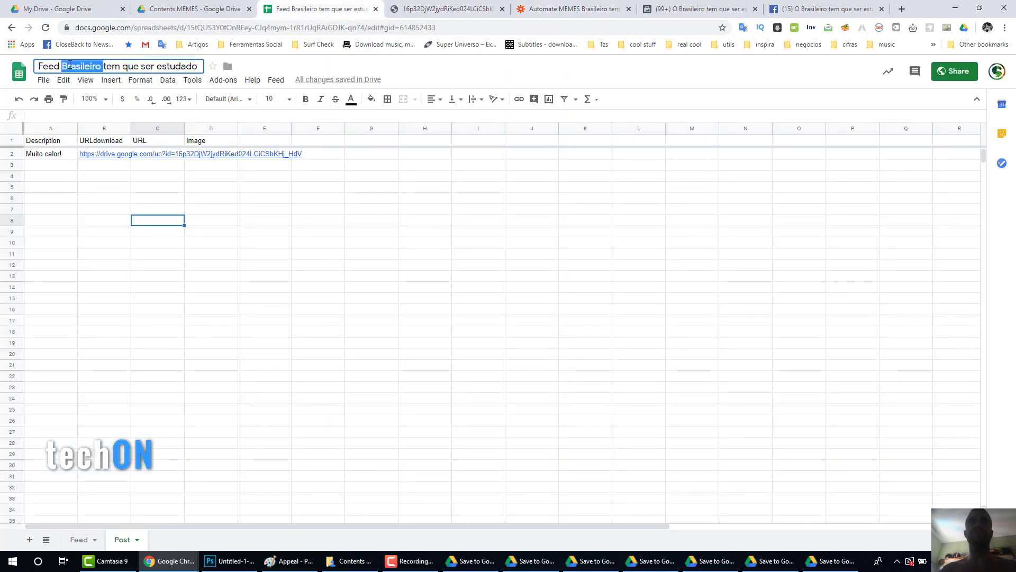
{"action": "right_click", "coordinate": [132, 69]}
{"action": "left_click", "coordinate": [174, 108]}
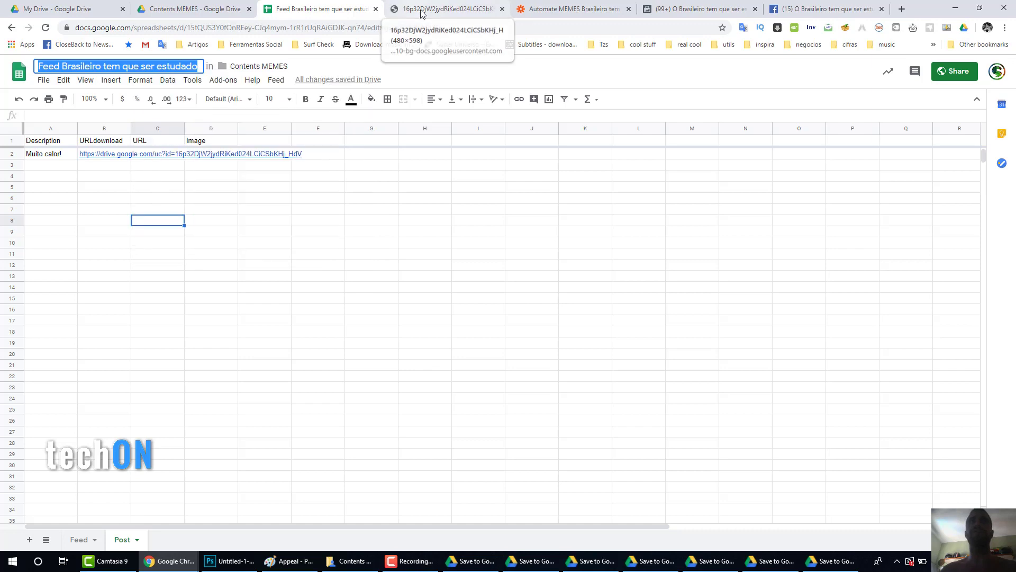
{"action": "left_click", "coordinate": [540, 4]}
Step: Choose the connected Google Sheets account for the trigger and continue
{"action": "right_click", "coordinate": [335, 266]}
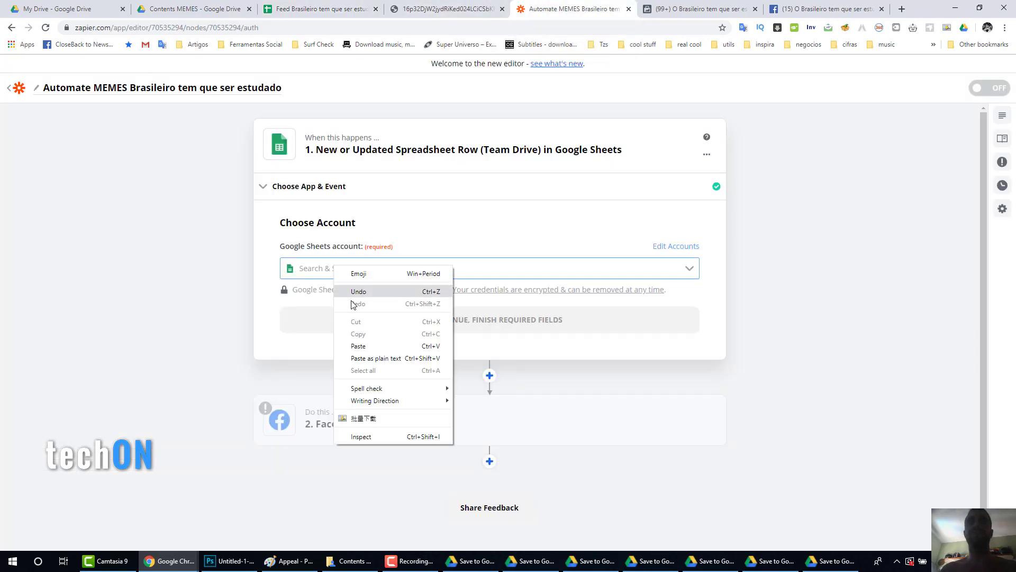
{"action": "left_click", "coordinate": [370, 348]}
{"action": "left_click", "coordinate": [428, 271]}
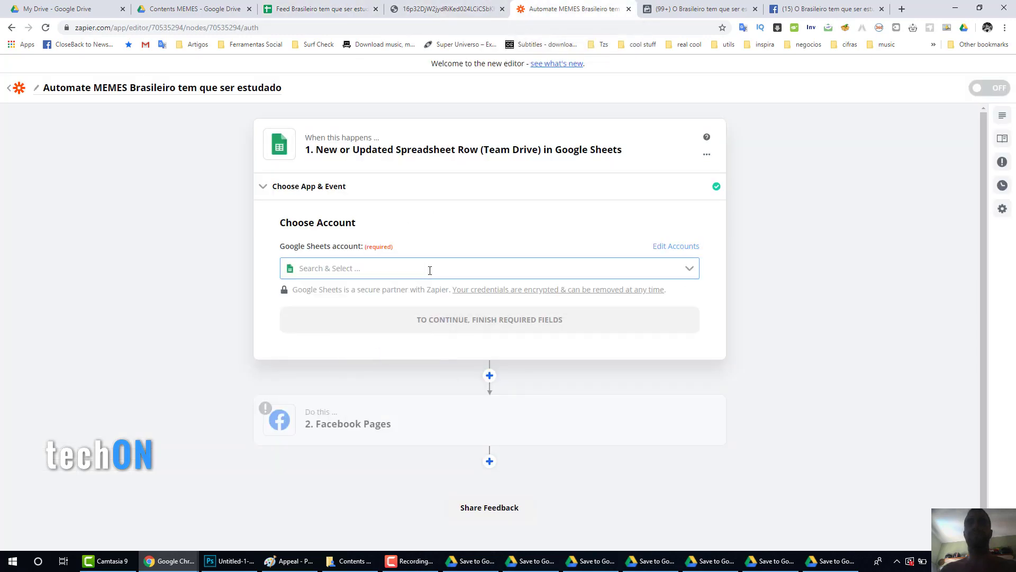
{"action": "left_click", "coordinate": [398, 267]}
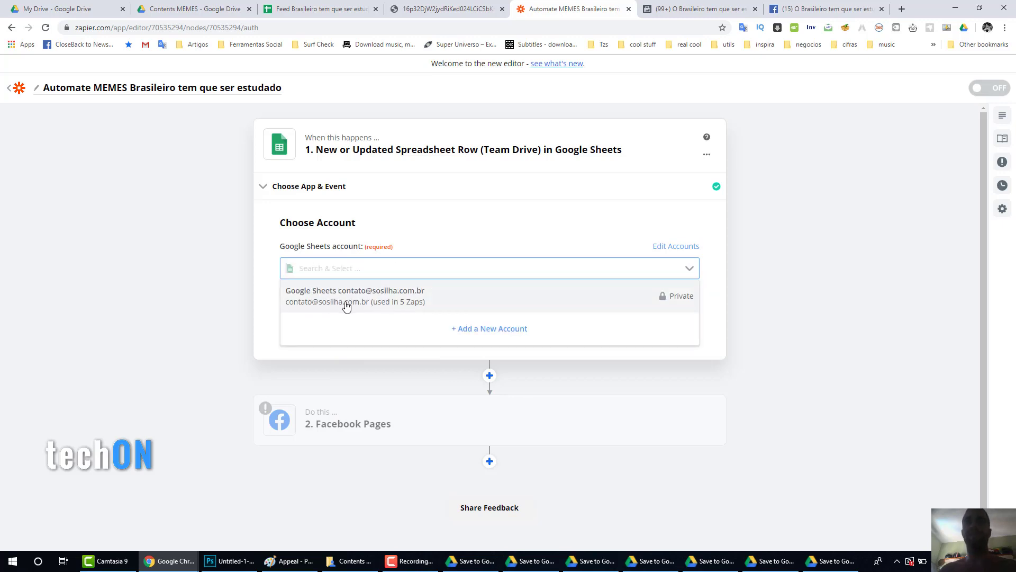
{"action": "left_click", "coordinate": [344, 302]}
{"action": "left_click", "coordinate": [413, 324]}
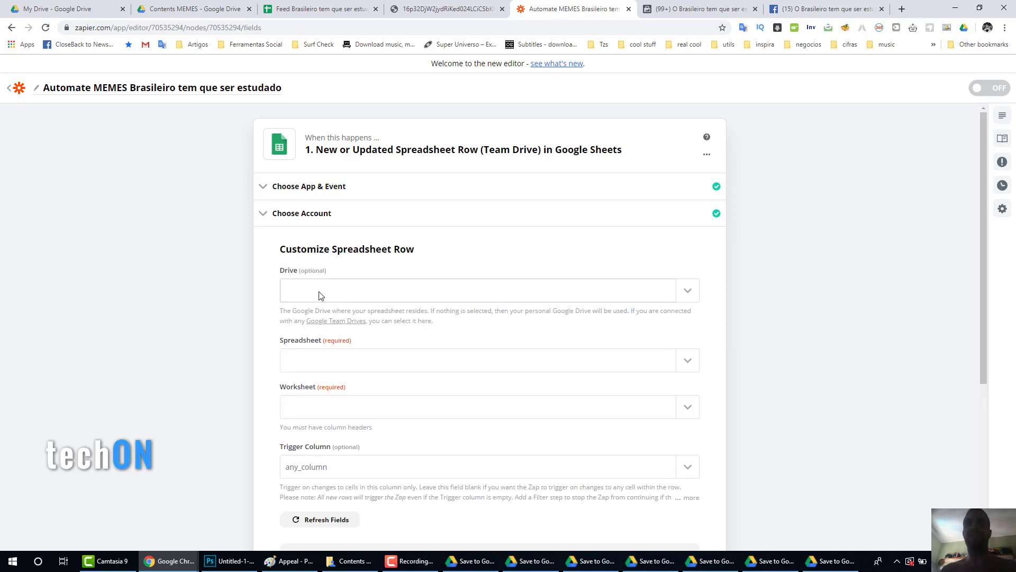
Step: Set the trigger's drive to My Google Drive and spreadsheet to Feed Brasileiro tem que ser estudado
{"action": "left_click", "coordinate": [356, 294]}
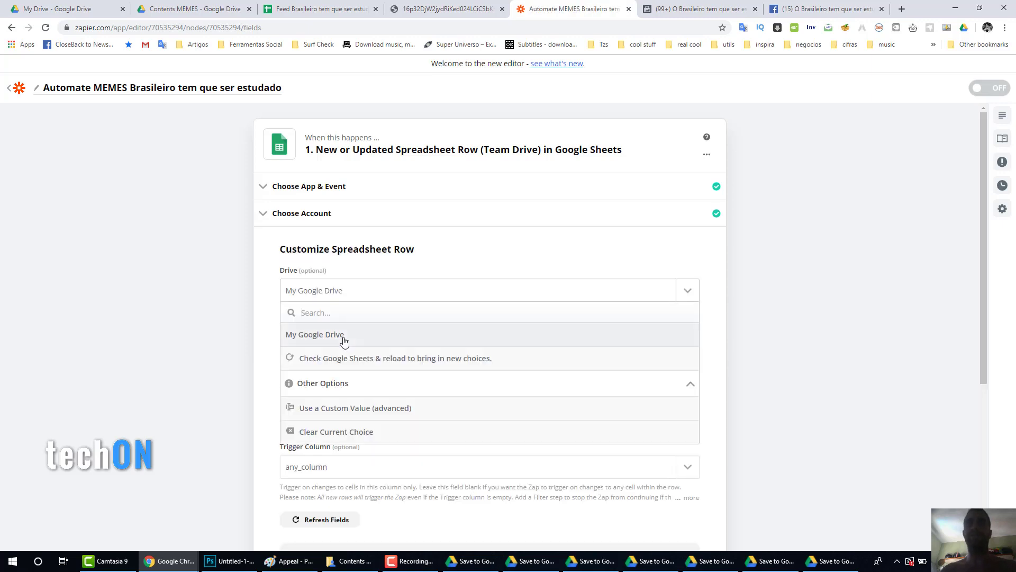
{"action": "left_click", "coordinate": [344, 341]}
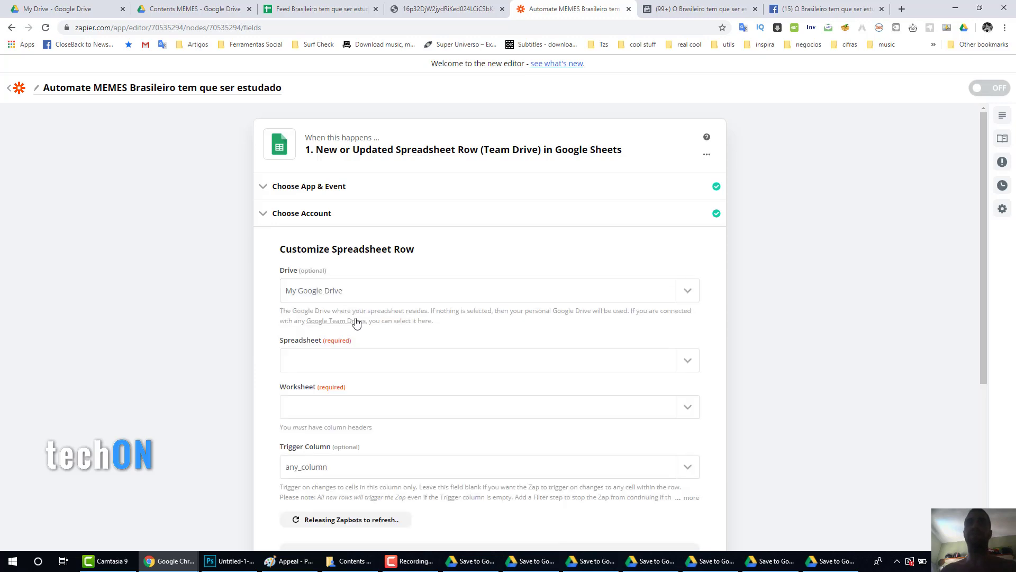
{"action": "left_click", "coordinate": [334, 365]}
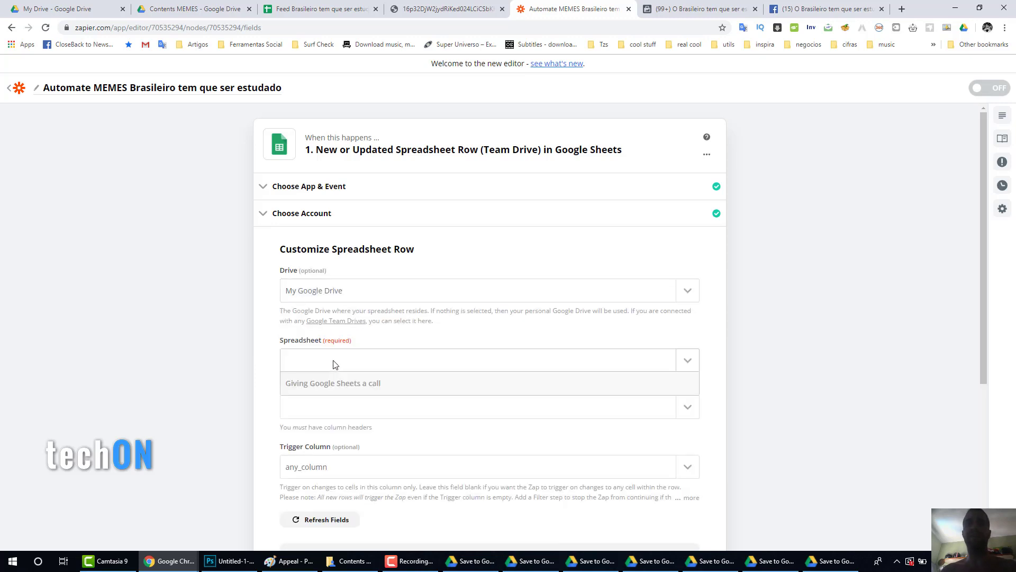
{"action": "right_click", "coordinate": [334, 364]}
{"action": "left_click", "coordinate": [317, 369]}
{"action": "left_click", "coordinate": [326, 389]}
{"action": "left_click", "coordinate": [352, 365]}
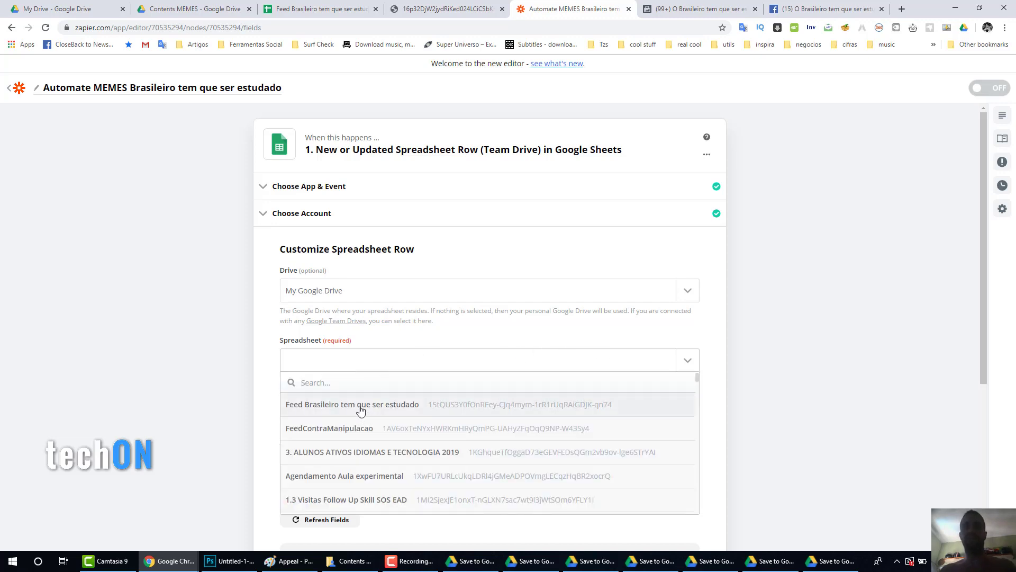
{"action": "key", "text": "ctrl+v"}
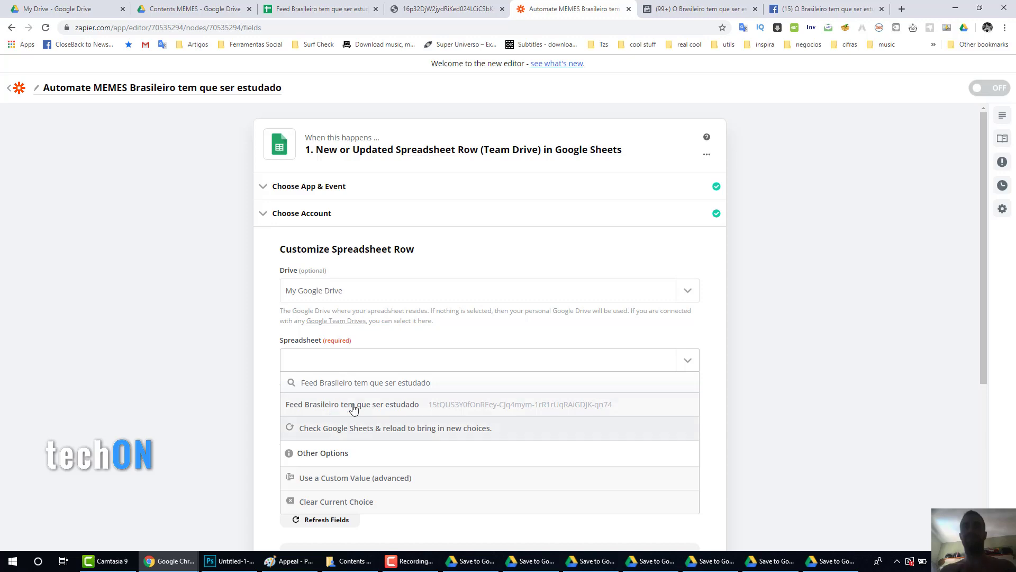
{"action": "left_click", "coordinate": [323, 405]}
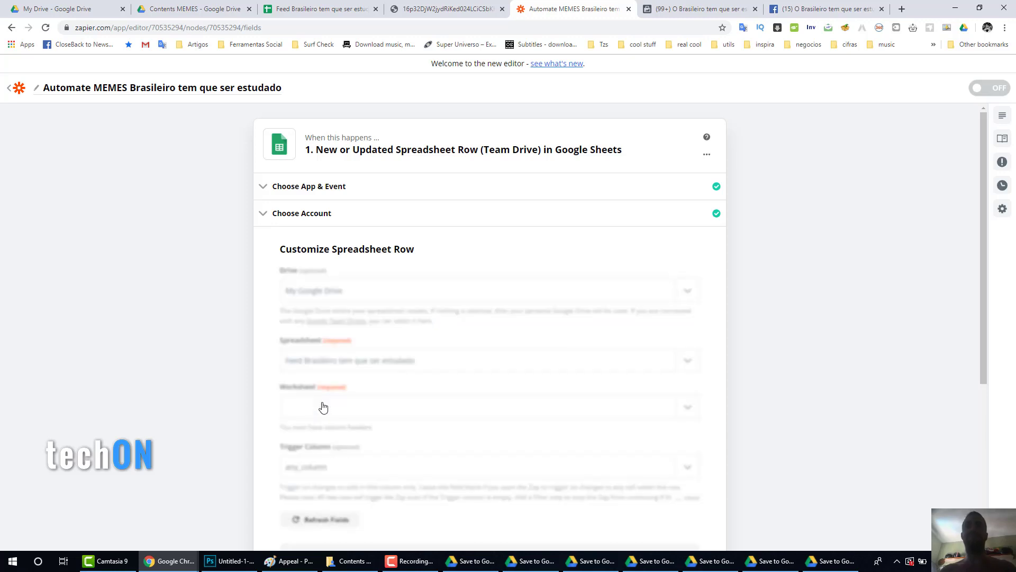
Step: Choose the Post worksheet, check its columns in the spreadsheet, and confirm the settings
{"action": "scroll", "coordinate": [434, 376], "scroll_direction": "down", "scroll_amount": 1}
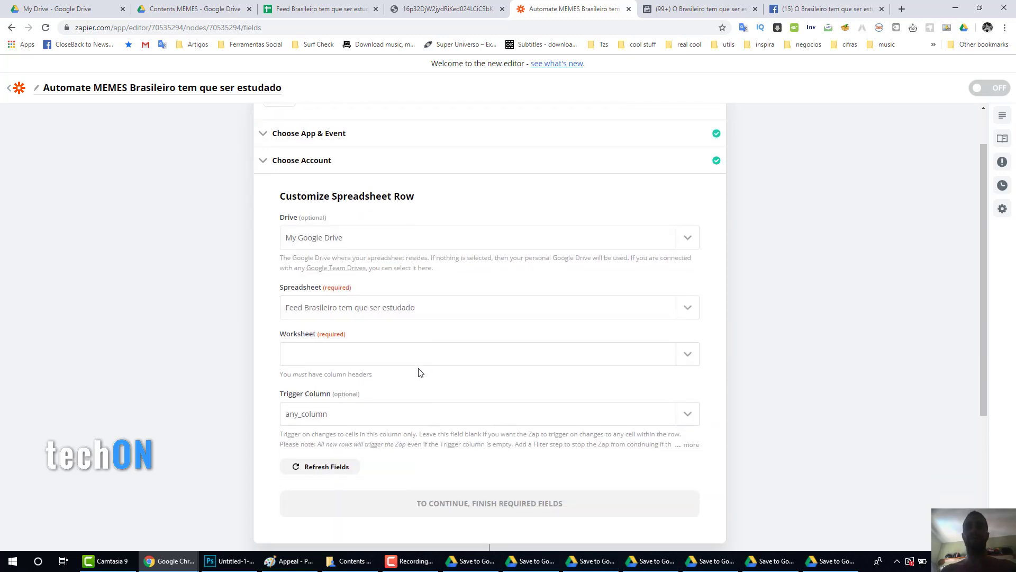
{"action": "left_click", "coordinate": [347, 358]}
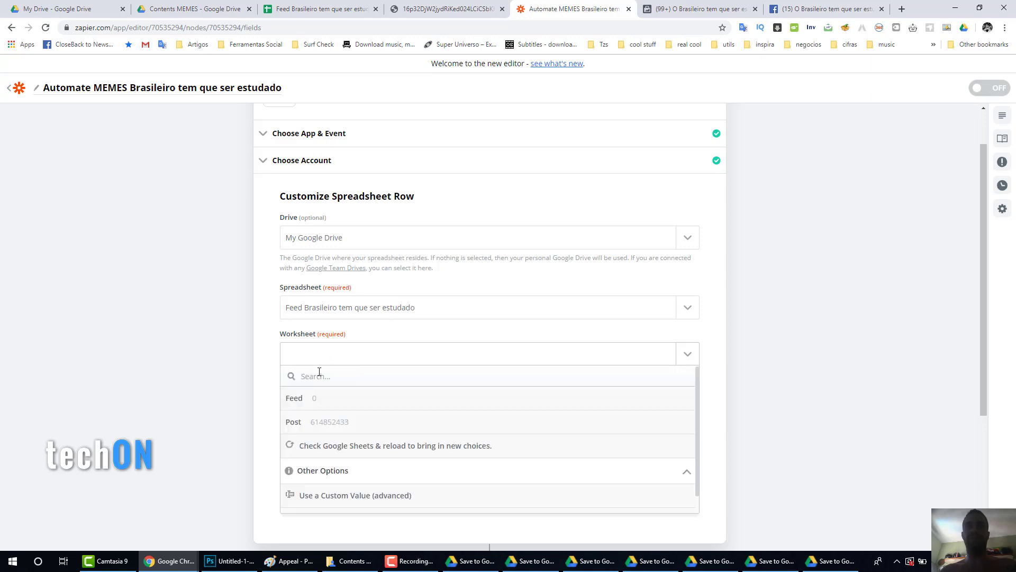
{"action": "left_click", "coordinate": [330, 428]}
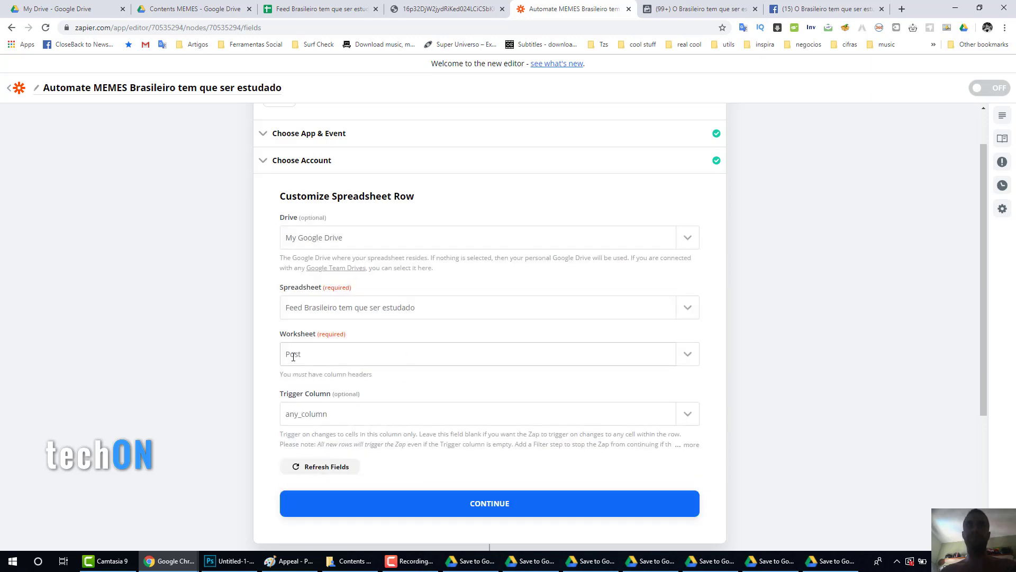
{"action": "left_click", "coordinate": [318, 9]}
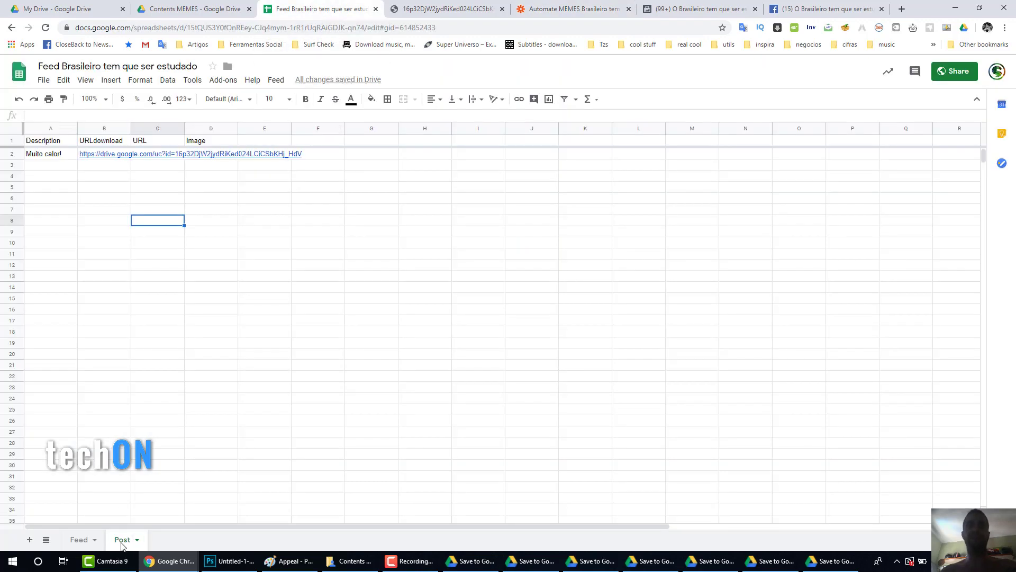
{"action": "left_click", "coordinate": [572, 9]}
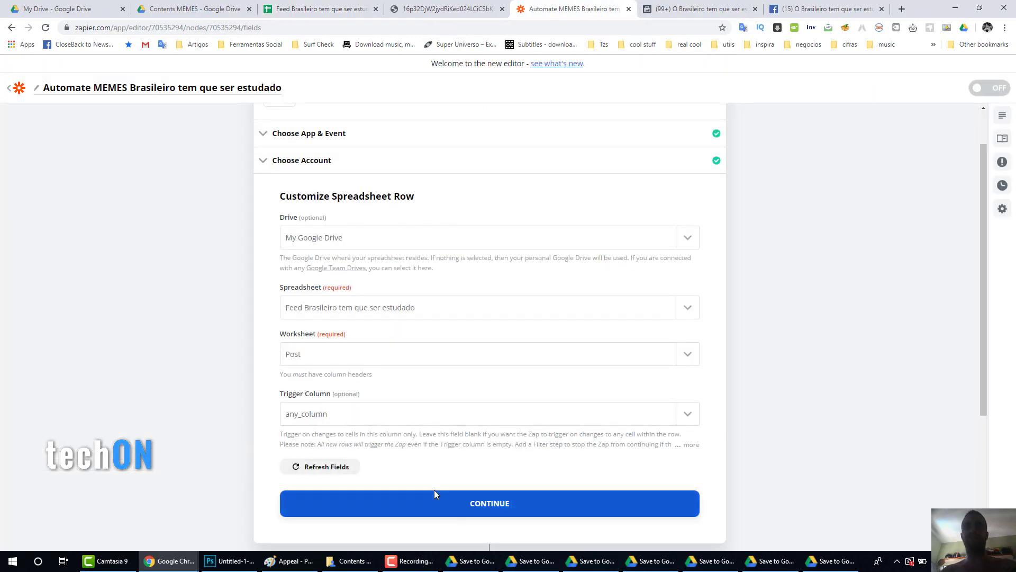
{"action": "left_click", "coordinate": [423, 504]}
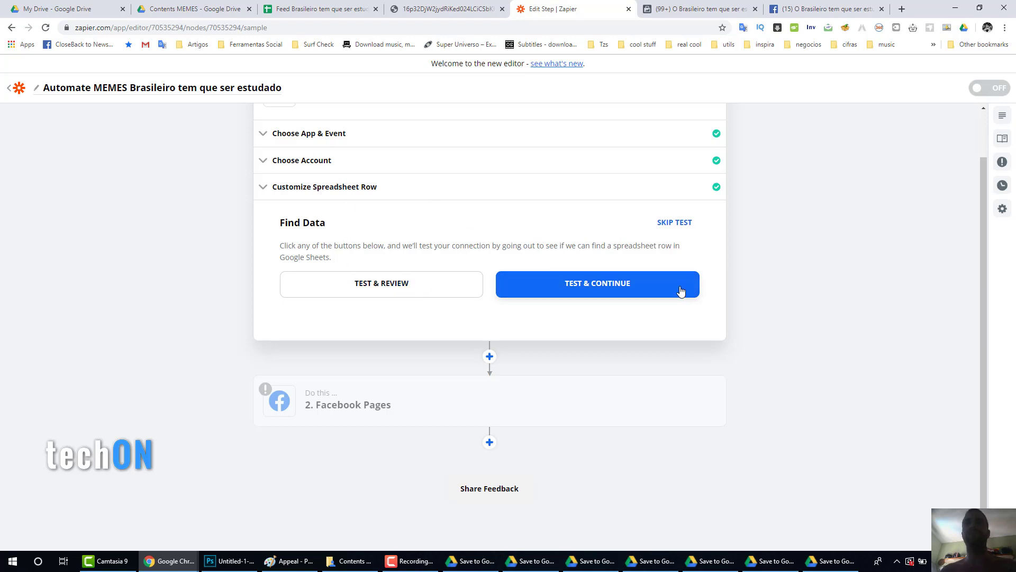
Step: Skip the spreadsheet trigger test and set the Facebook Pages action event to Create Page Photo
{"action": "left_click", "coordinate": [678, 226]}
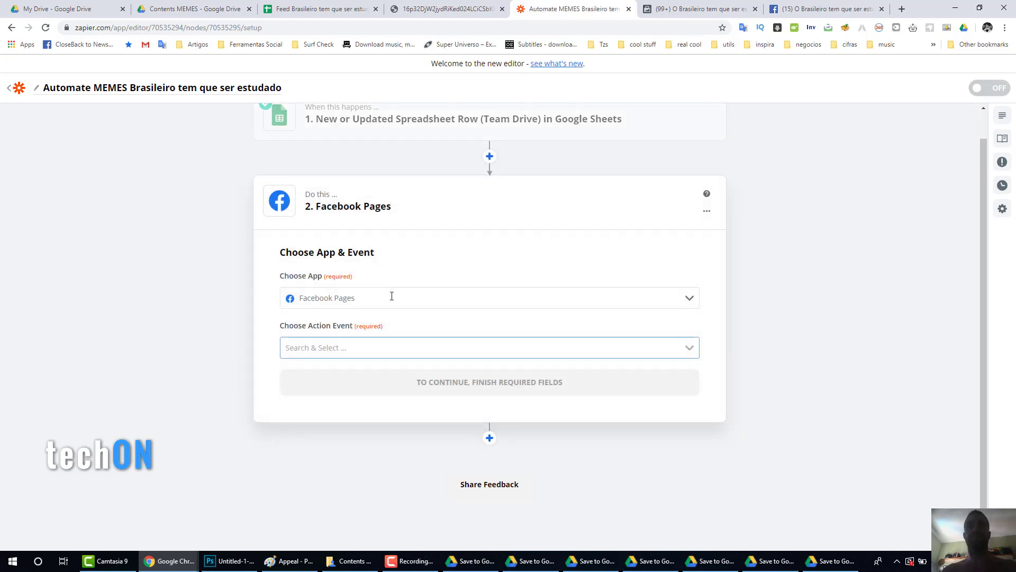
{"action": "scroll", "coordinate": [392, 296], "scroll_direction": "up", "scroll_amount": 1}
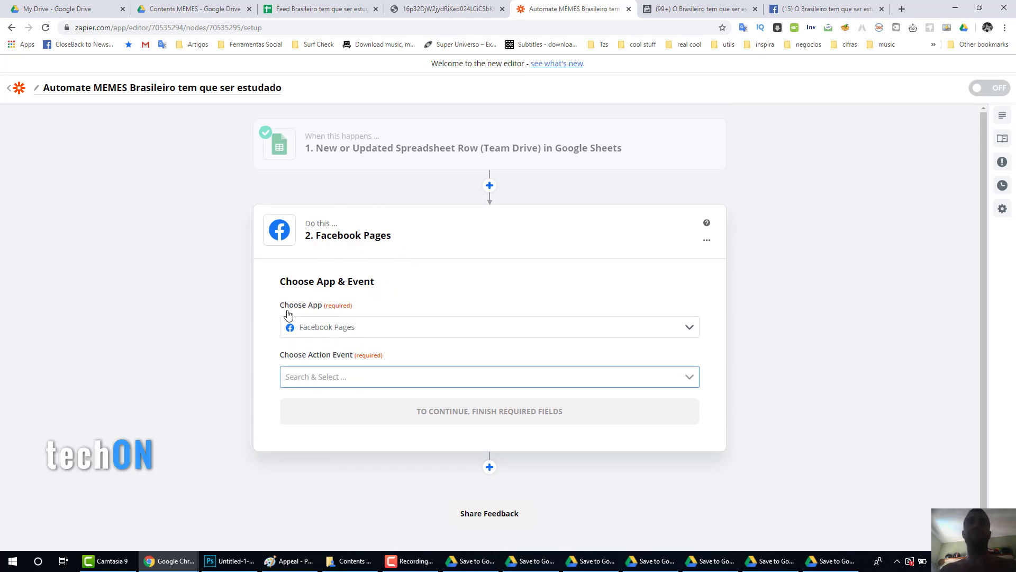
{"action": "left_click", "coordinate": [314, 324]}
{"action": "left_click", "coordinate": [411, 313]}
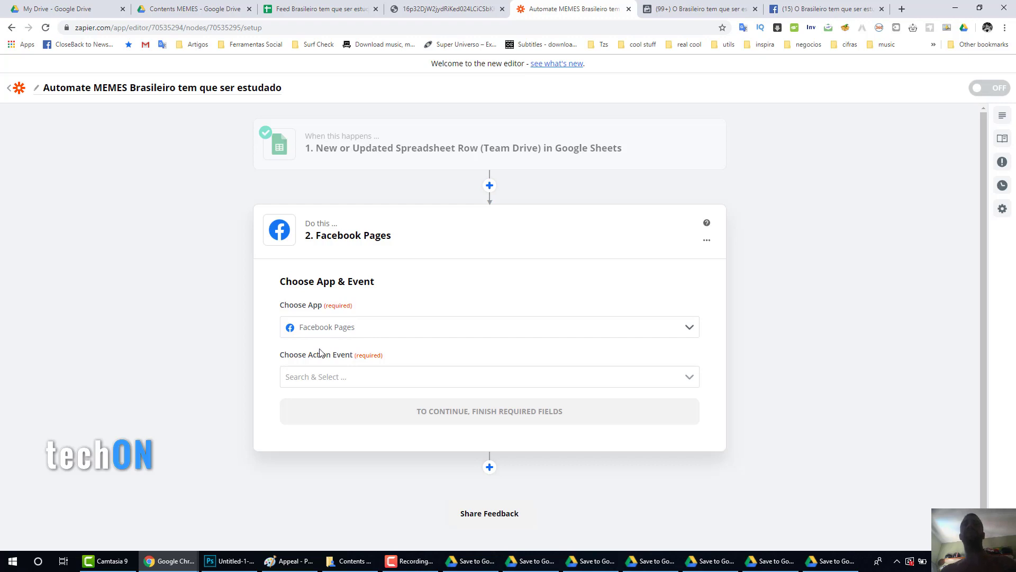
{"action": "left_click", "coordinate": [323, 376]}
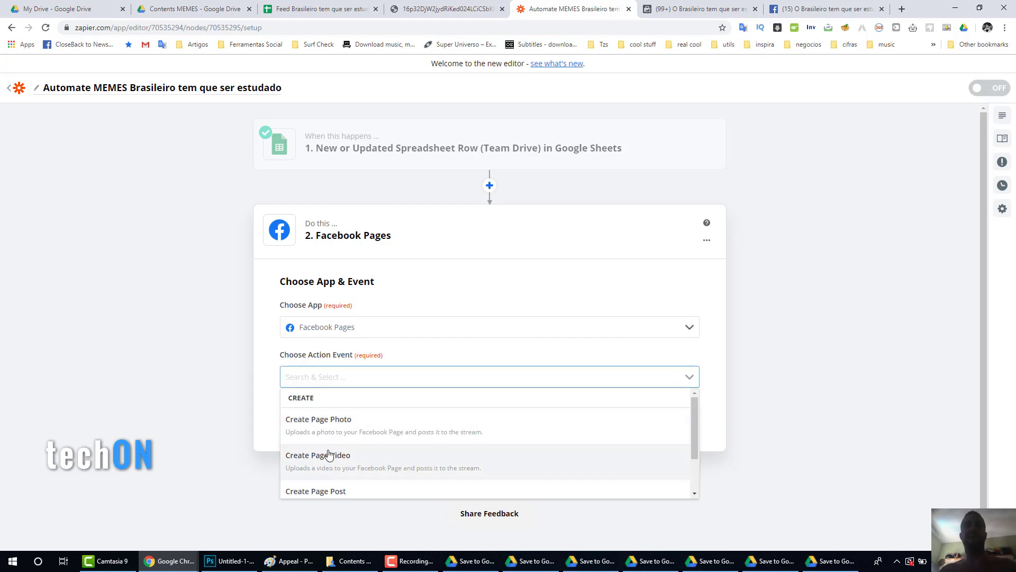
{"action": "scroll", "coordinate": [328, 451], "scroll_direction": "down", "scroll_amount": 1}
{"action": "scroll", "coordinate": [329, 454], "scroll_direction": "up", "scroll_amount": 1}
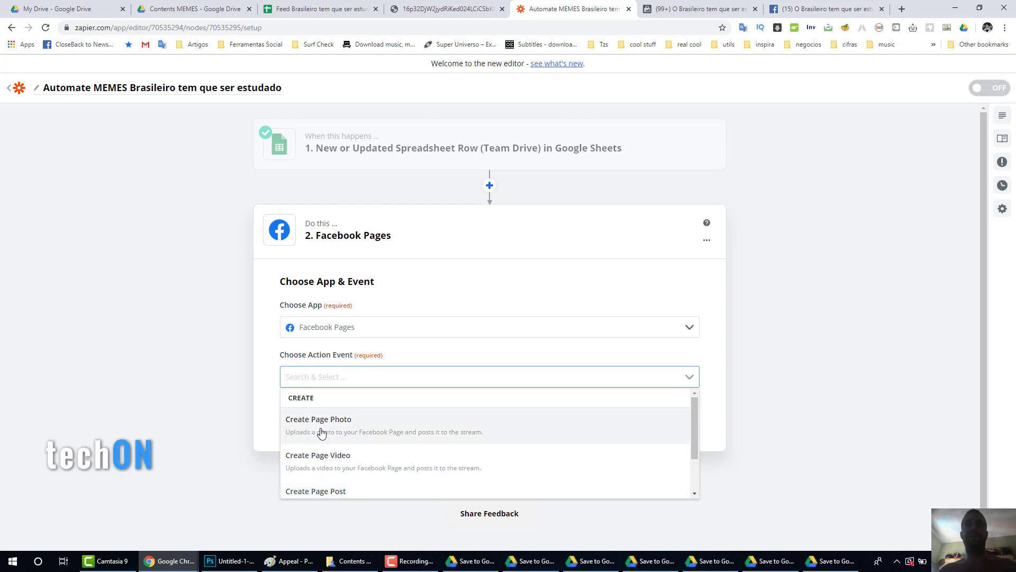
{"action": "left_click", "coordinate": [350, 433]}
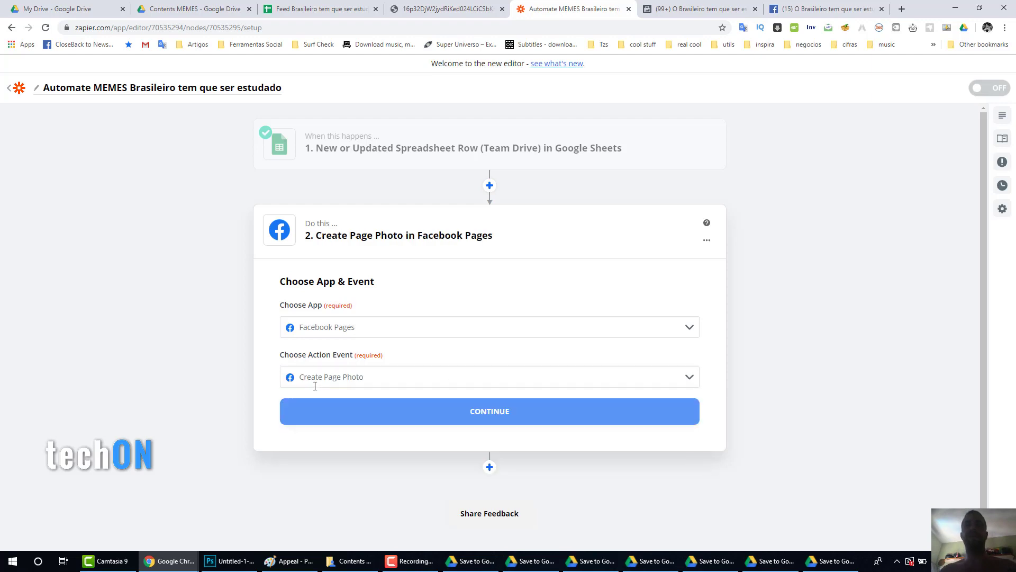
{"action": "left_click", "coordinate": [492, 419]}
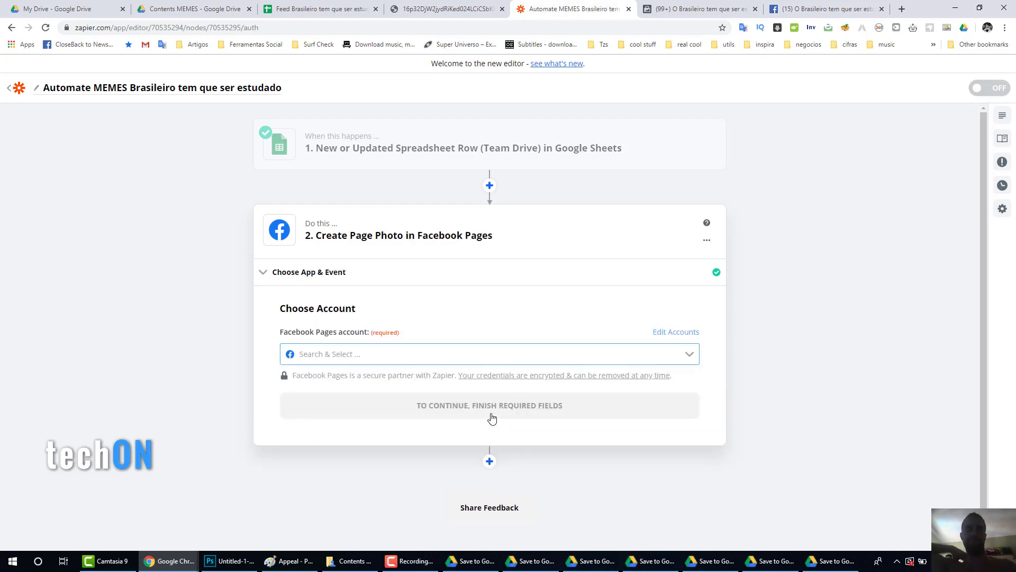
Step: Connect the Facebook Pages account to the Create Page Photo action
{"action": "left_click", "coordinate": [402, 359]}
{"action": "left_click", "coordinate": [369, 383]}
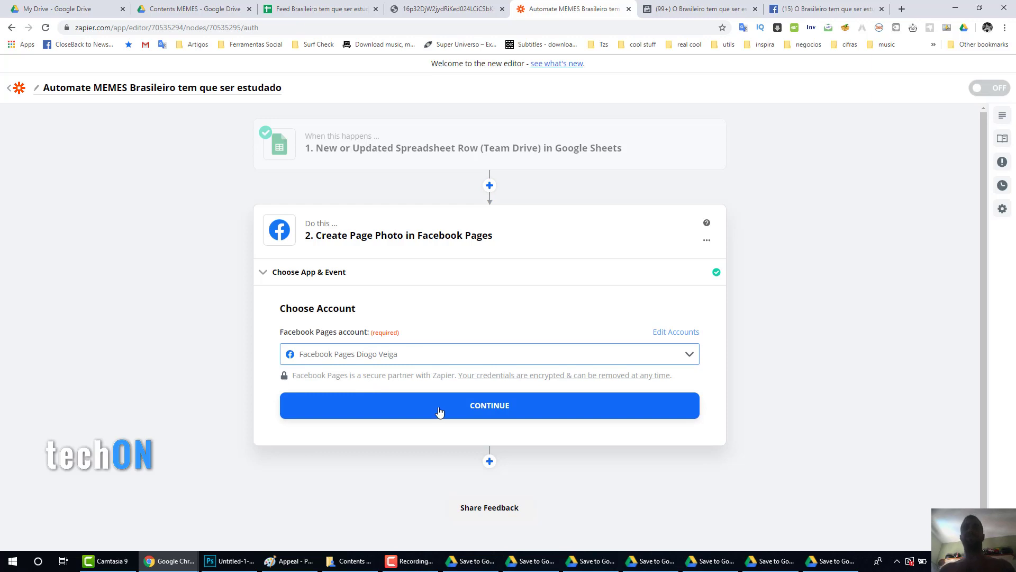
{"action": "left_click", "coordinate": [478, 411]}
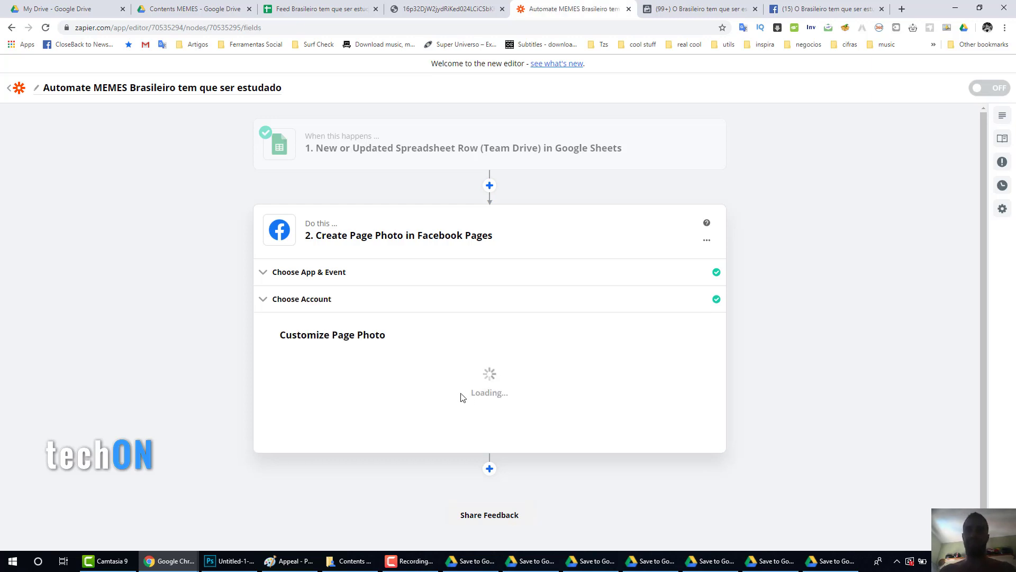
Step: Target the 'O Brasileiro tem que ser estudado pela NASA' Facebook Page
{"action": "left_click", "coordinate": [328, 379]}
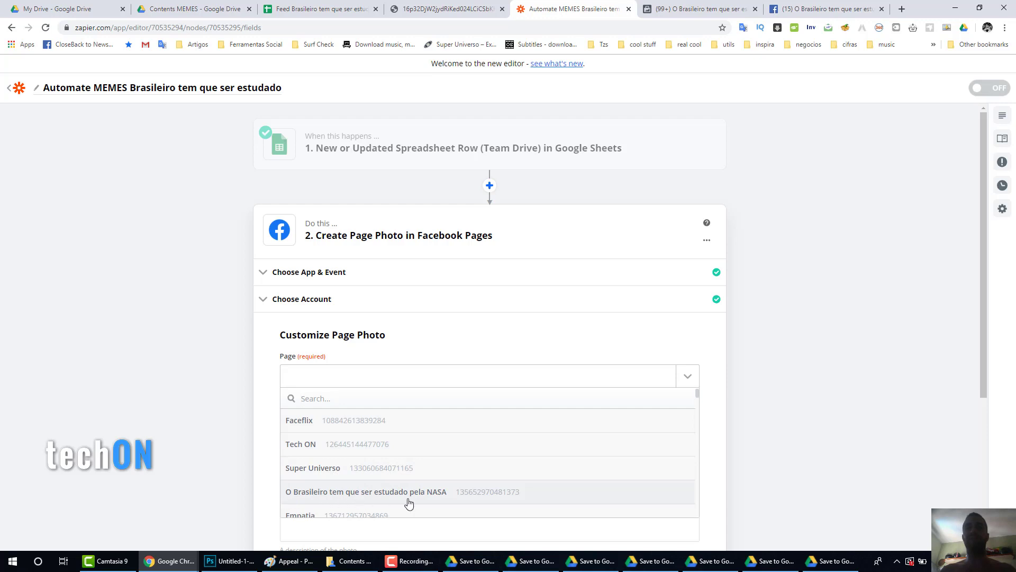
{"action": "scroll", "coordinate": [530, 478], "scroll_direction": "down", "scroll_amount": 3}
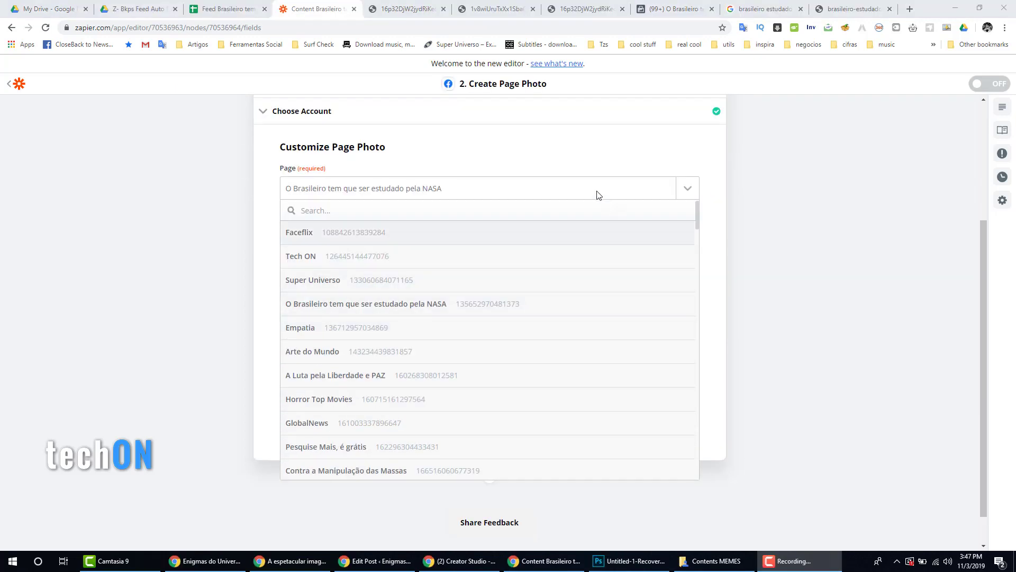
{"action": "left_click", "coordinate": [376, 304]}
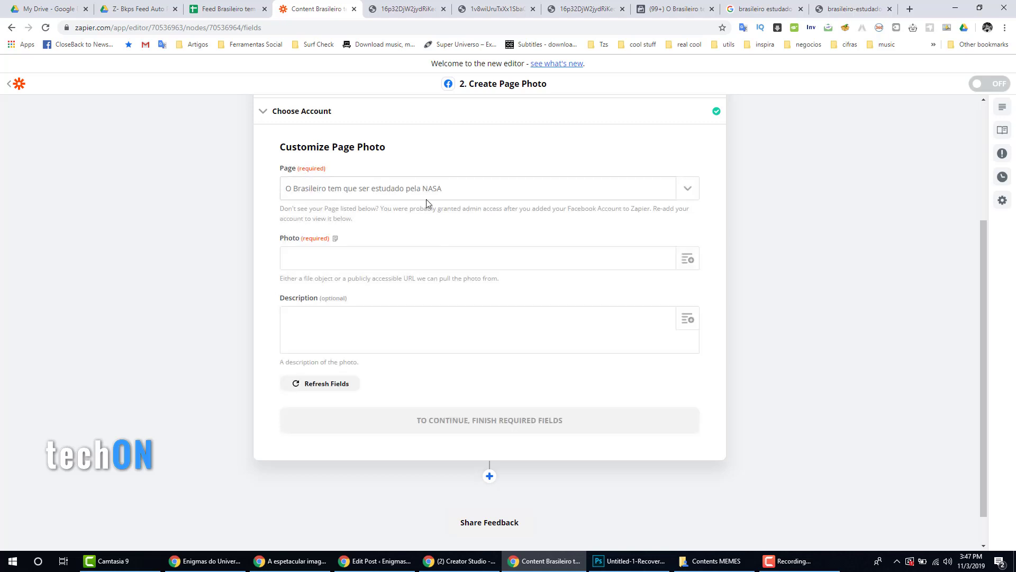
Step: Map the sheet's URLdownload column into the Photo field
{"action": "left_click", "coordinate": [687, 259]}
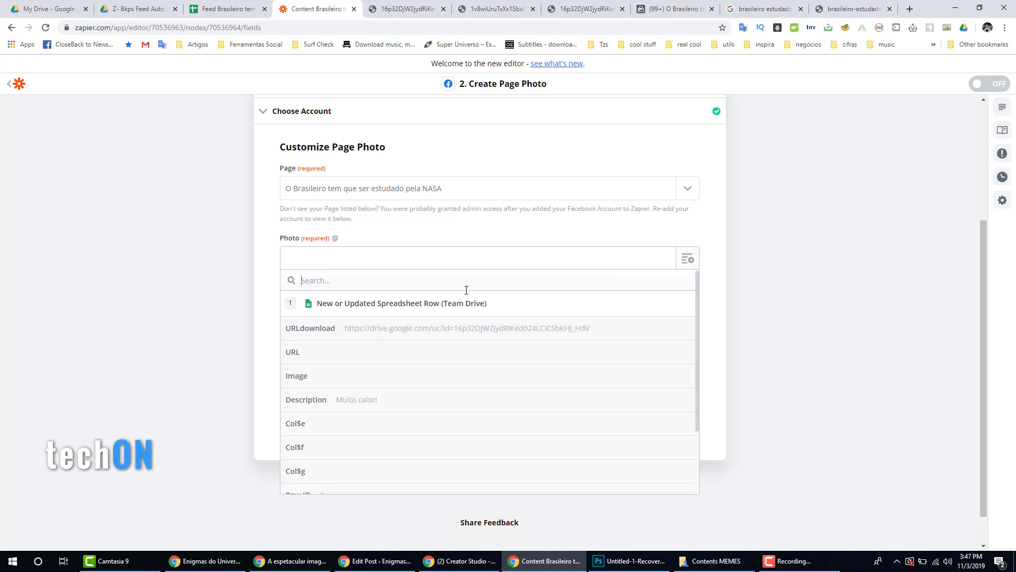
{"action": "left_click", "coordinate": [333, 332]}
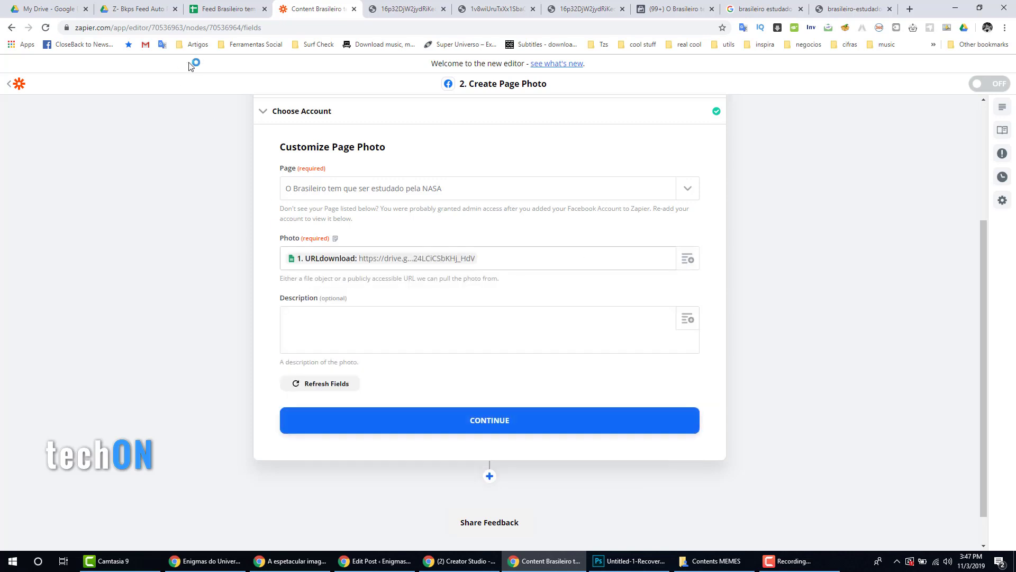
{"action": "left_click", "coordinate": [222, 9]}
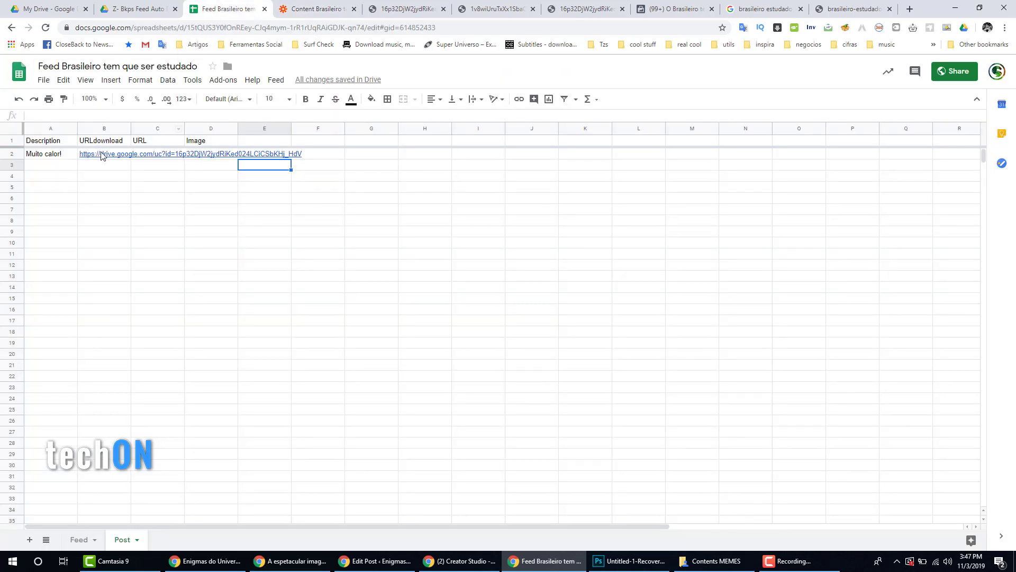
{"action": "left_click", "coordinate": [316, 9]}
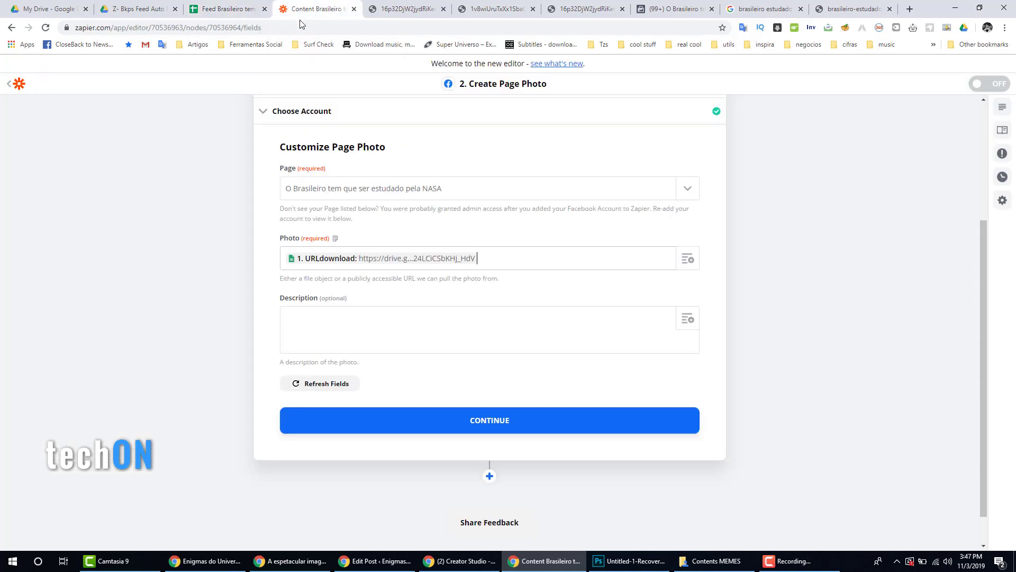
Step: Map the Description column into the photo's Description field and finish customizing
{"action": "left_click", "coordinate": [351, 331]}
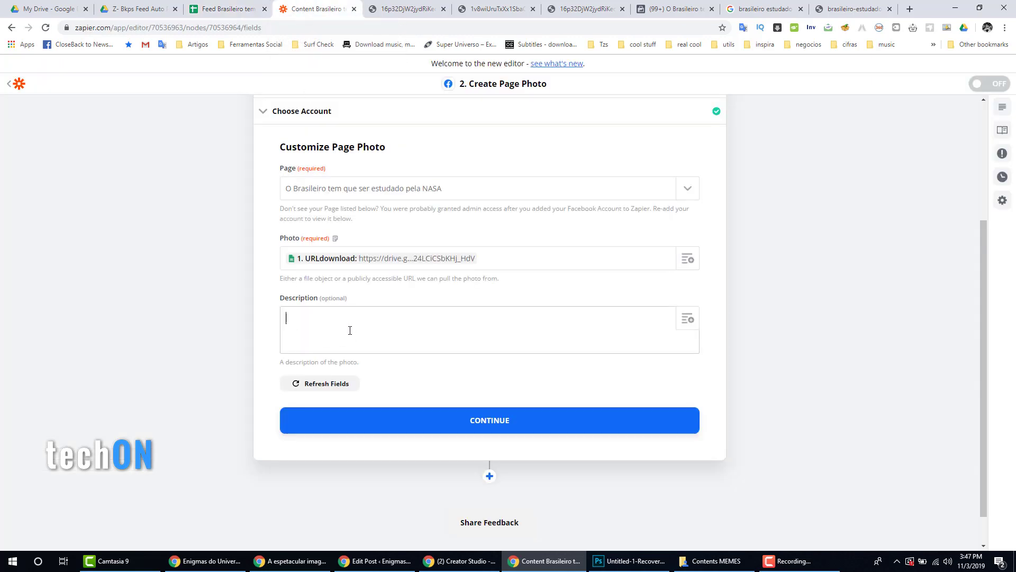
{"action": "left_click", "coordinate": [686, 319]}
{"action": "left_click", "coordinate": [333, 483]}
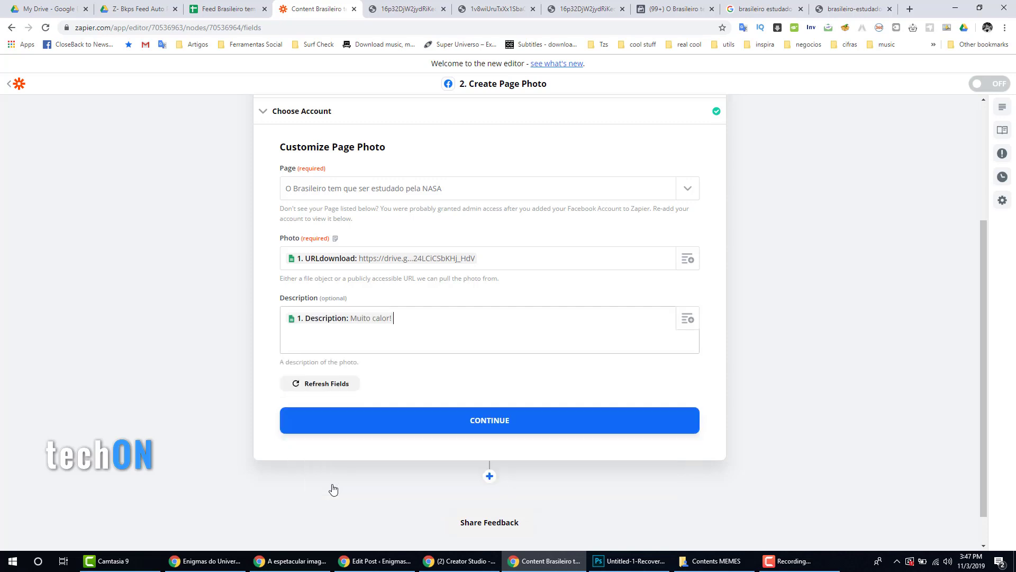
{"action": "left_click", "coordinate": [230, 9]}
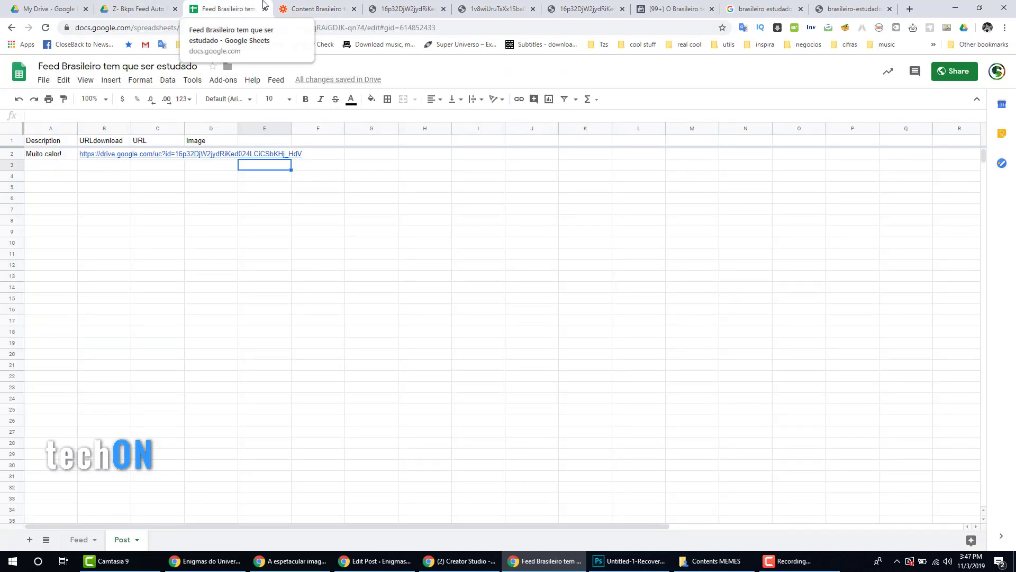
{"action": "left_click", "coordinate": [310, 9]}
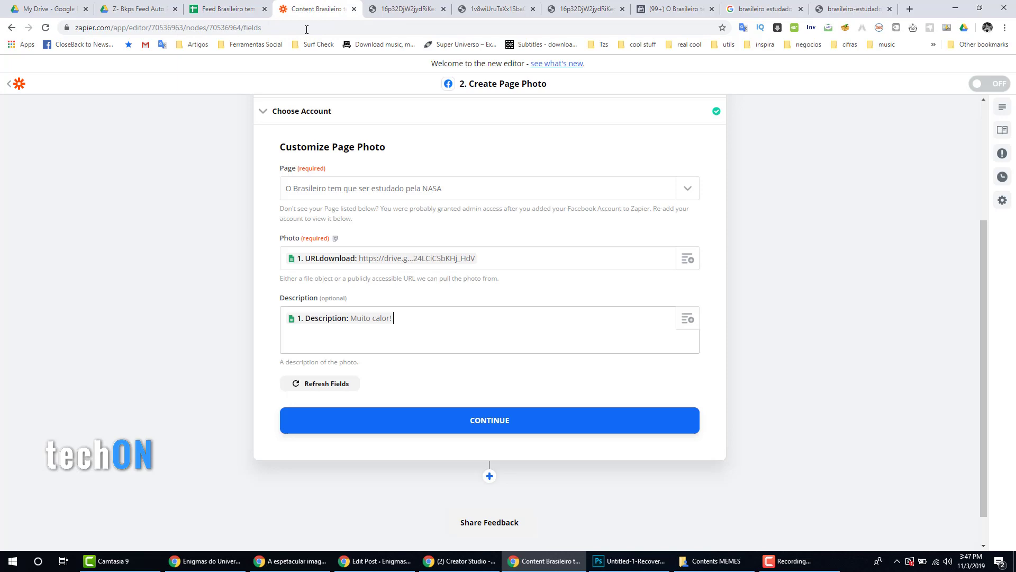
{"action": "left_click", "coordinate": [442, 426]}
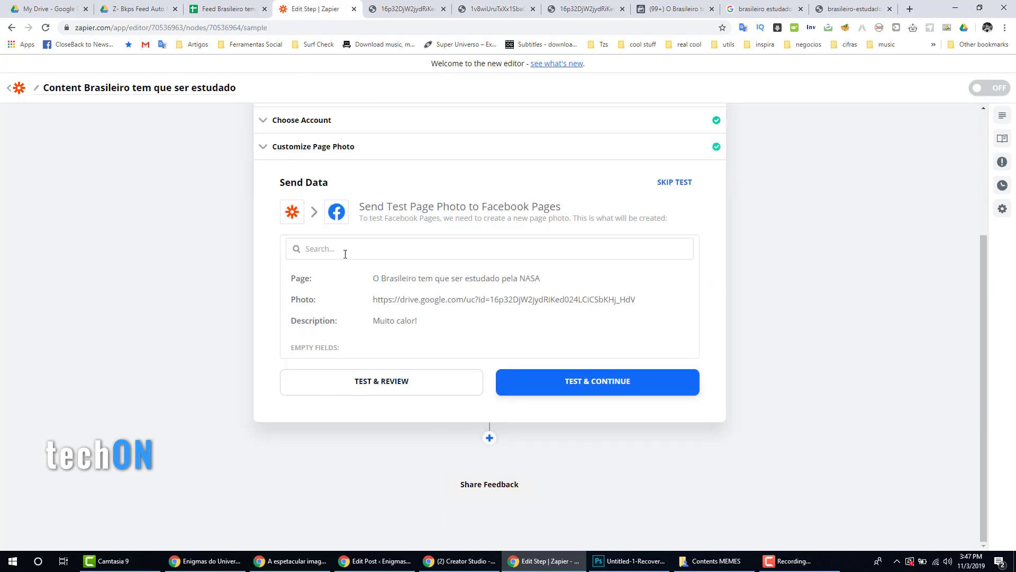
Step: Send the test page photo to Facebook Pages, then close the extra tabs and return to Facebook
{"action": "left_click", "coordinate": [388, 391]}
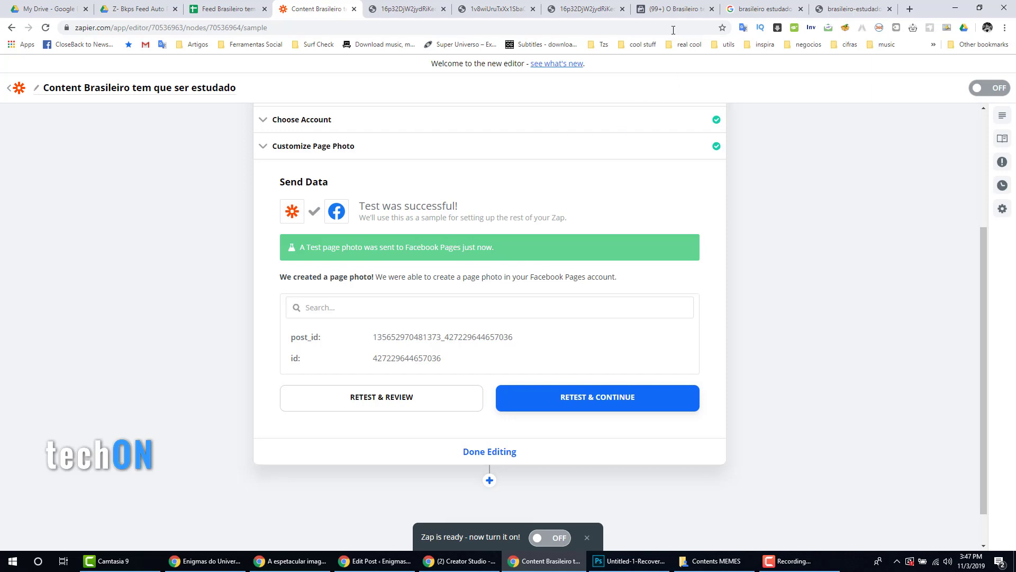
{"action": "left_click", "coordinate": [533, 10]}
{"action": "left_click", "coordinate": [533, 10]}
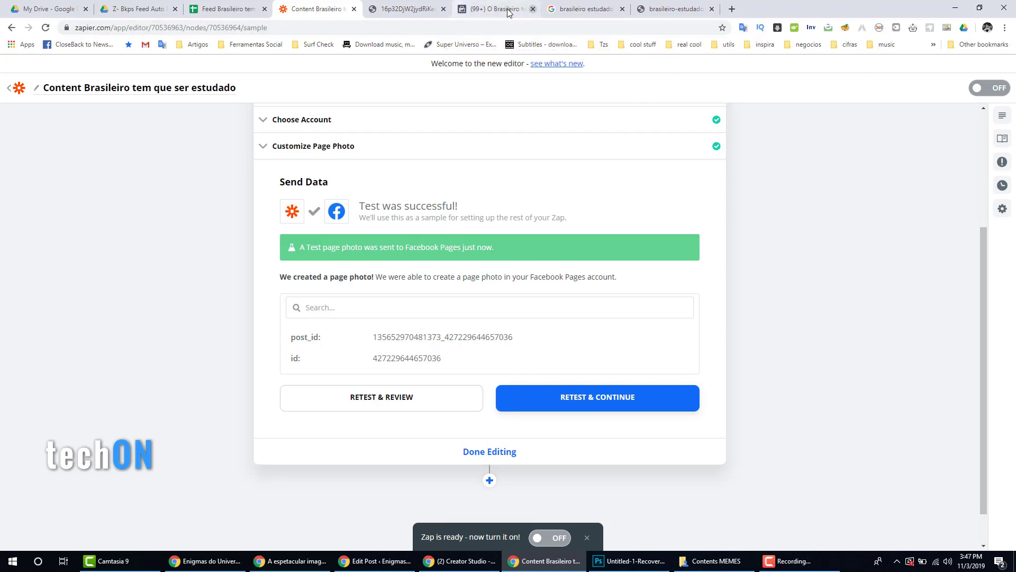
{"action": "left_click", "coordinate": [622, 9]}
{"action": "left_click", "coordinate": [623, 9]}
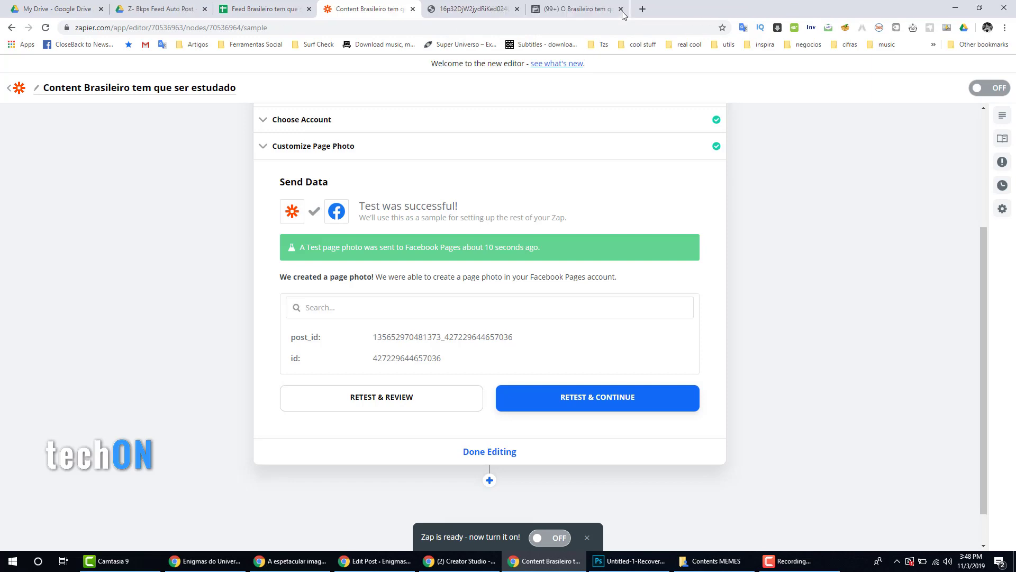
{"action": "left_click", "coordinate": [585, 10]}
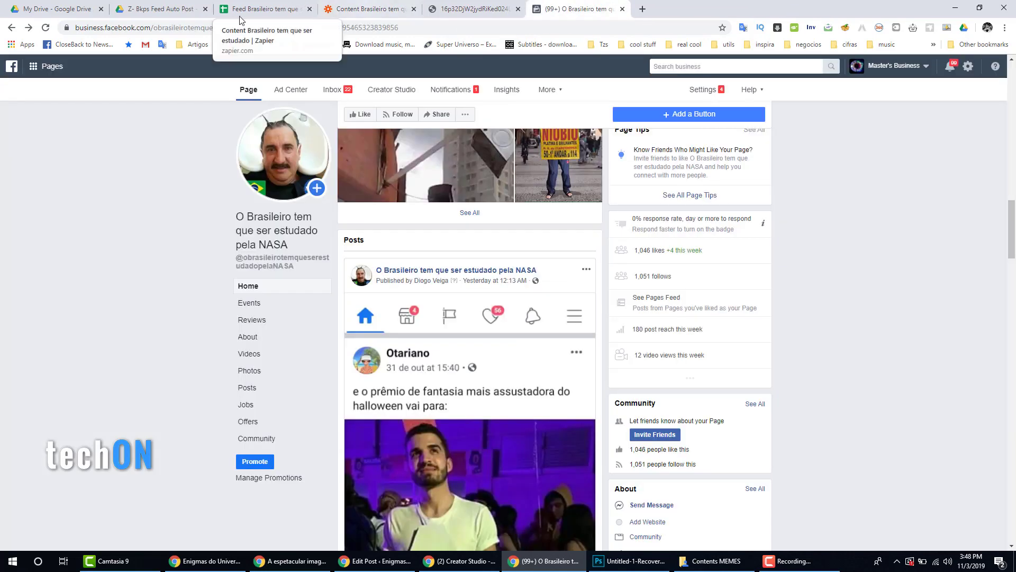
Step: Reload the Facebook Page and find the Zapier-published 'Muito calor!' dog photo post
{"action": "left_click", "coordinate": [46, 29]}
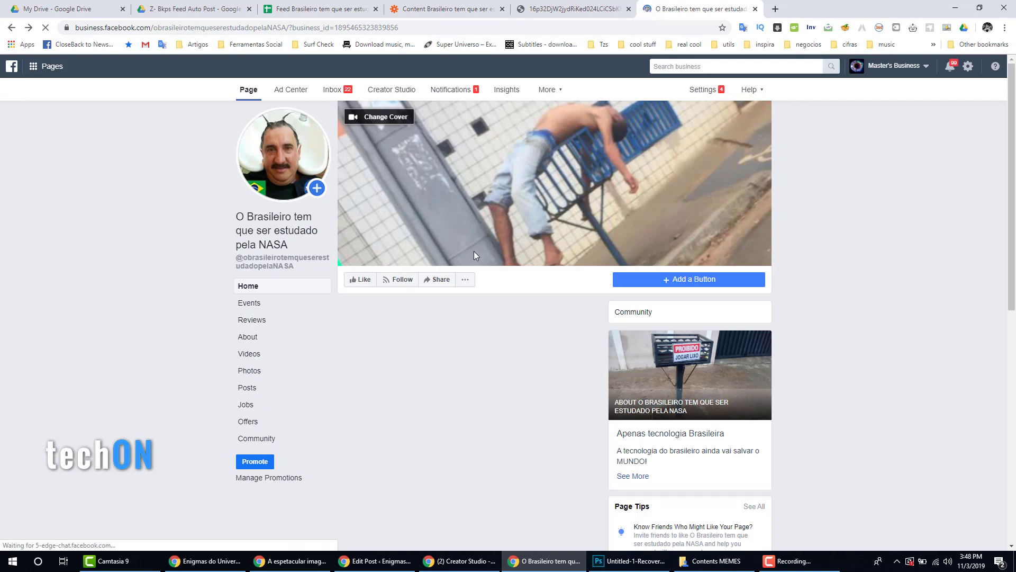
{"action": "scroll", "coordinate": [474, 251], "scroll_direction": "down", "scroll_amount": 3}
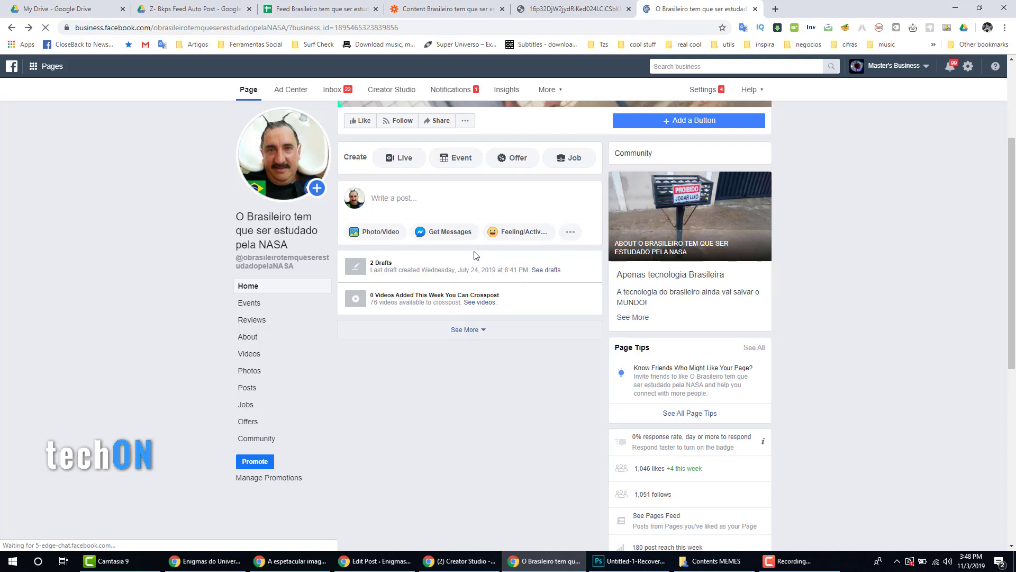
{"action": "scroll", "coordinate": [471, 254], "scroll_direction": "down", "scroll_amount": 2}
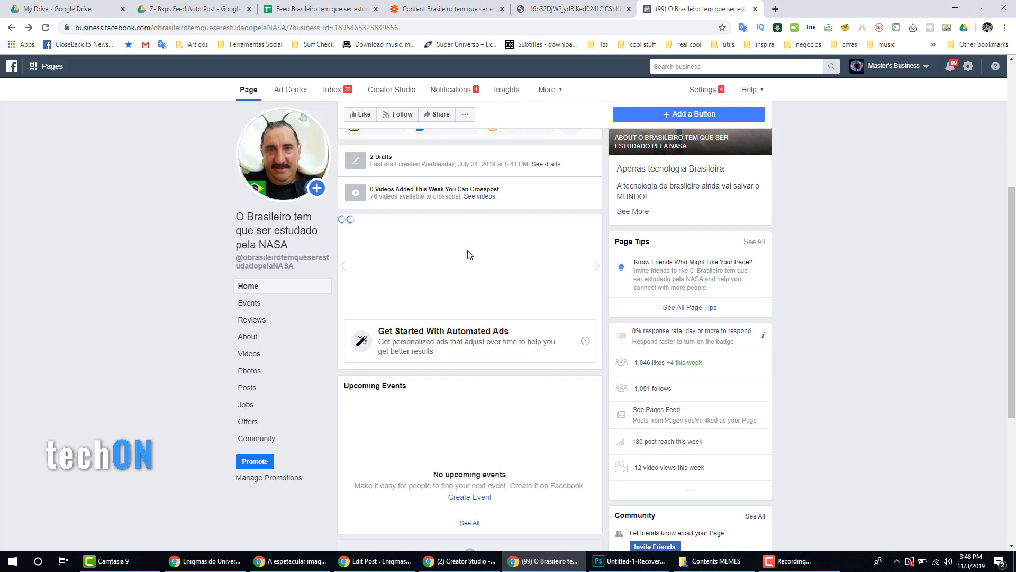
{"action": "scroll", "coordinate": [467, 254], "scroll_direction": "down", "scroll_amount": 1}
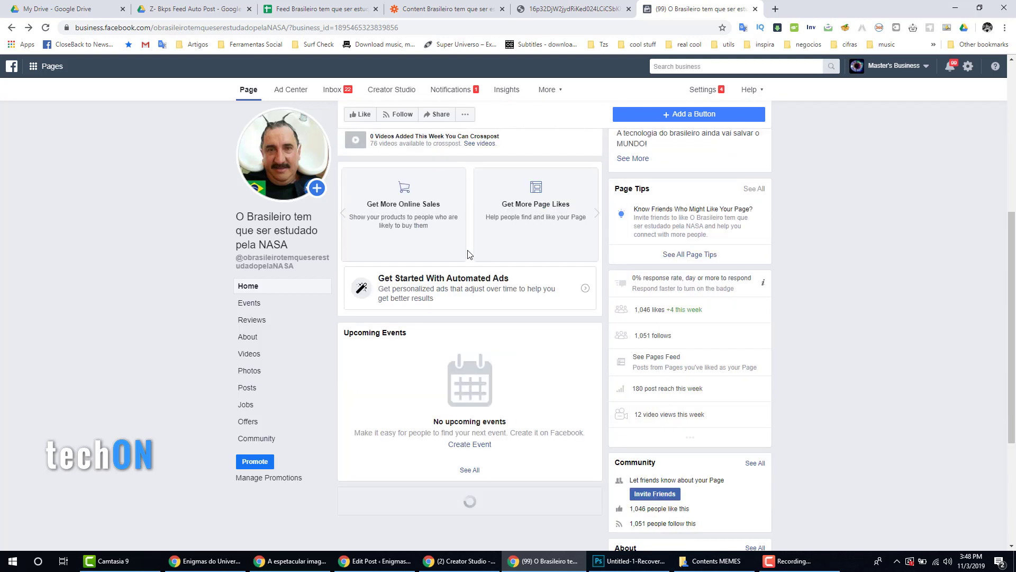
{"action": "scroll", "coordinate": [468, 255], "scroll_direction": "down", "scroll_amount": 1}
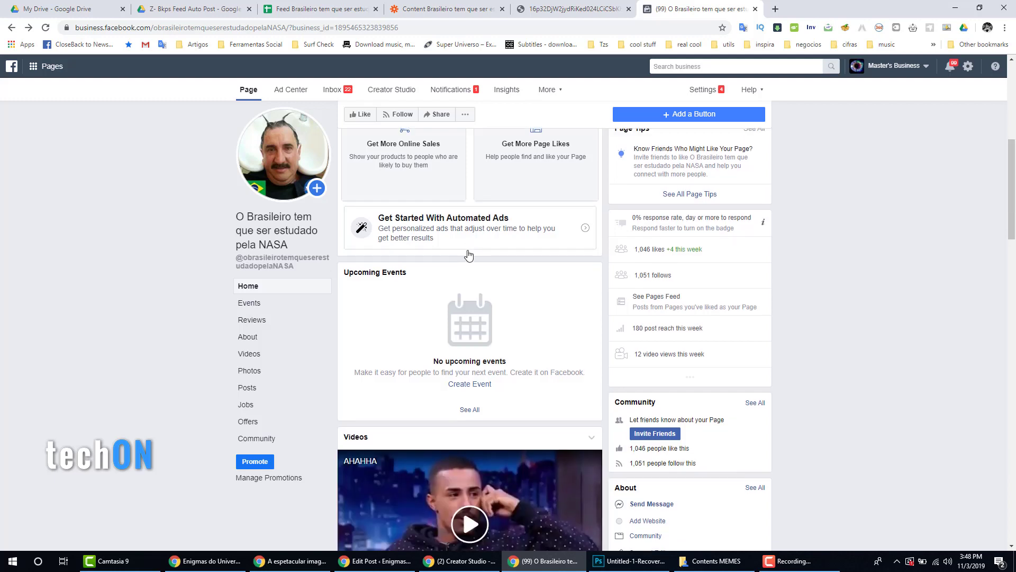
{"action": "scroll", "coordinate": [468, 254], "scroll_direction": "down", "scroll_amount": 10}
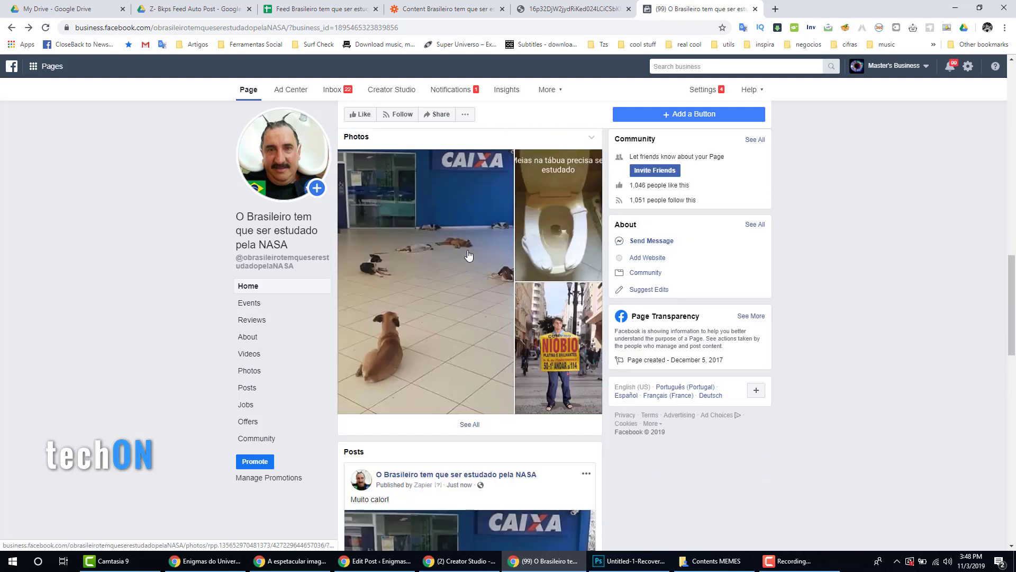
{"action": "scroll", "coordinate": [468, 254], "scroll_direction": "down", "scroll_amount": 7}
{"action": "scroll", "coordinate": [413, 212], "scroll_direction": "down", "scroll_amount": 2}
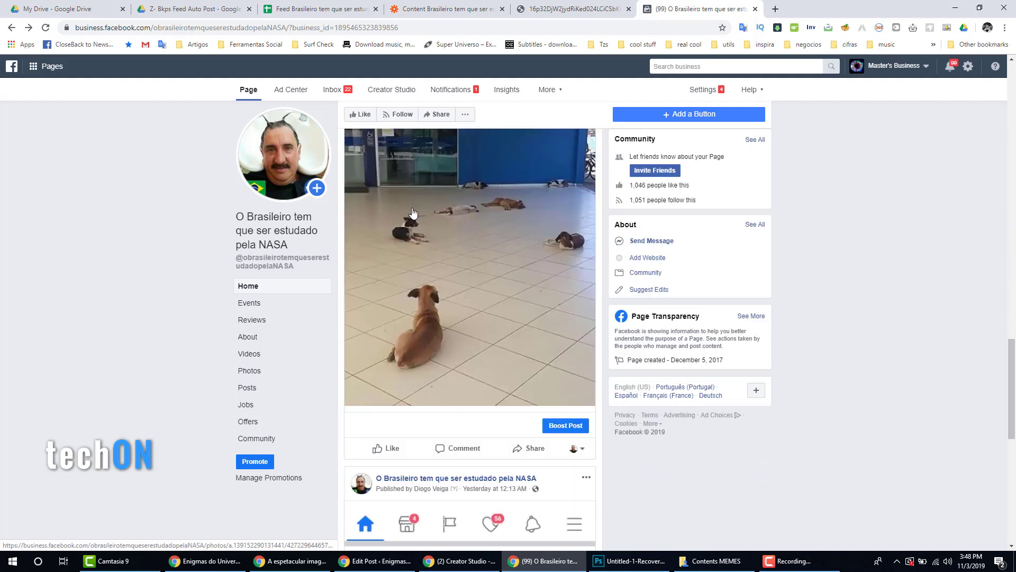
{"action": "scroll", "coordinate": [413, 215], "scroll_direction": "down", "scroll_amount": 1}
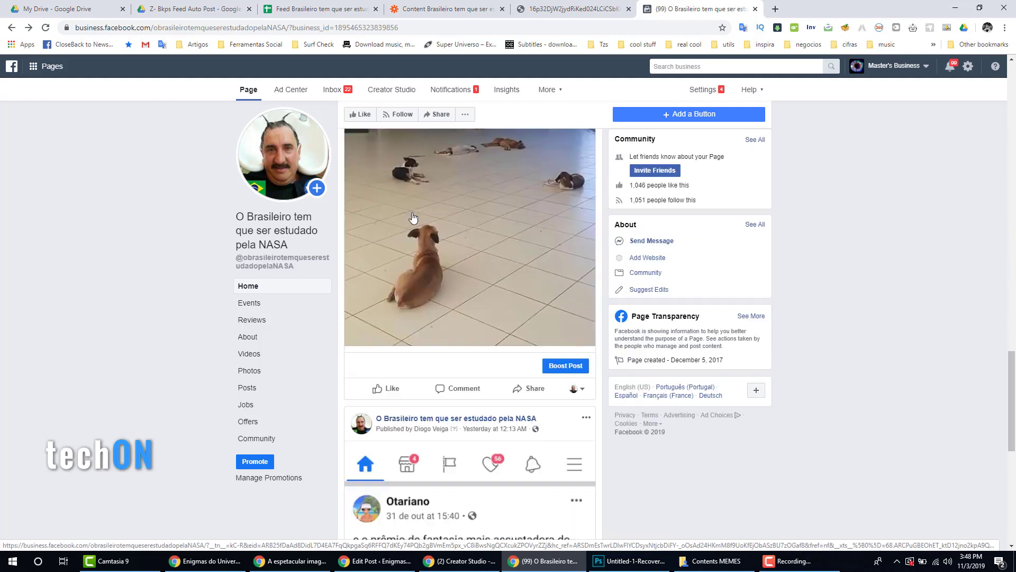
{"action": "scroll", "coordinate": [413, 217], "scroll_direction": "up", "scroll_amount": 4}
{"action": "scroll", "coordinate": [361, 260], "scroll_direction": "up", "scroll_amount": 2}
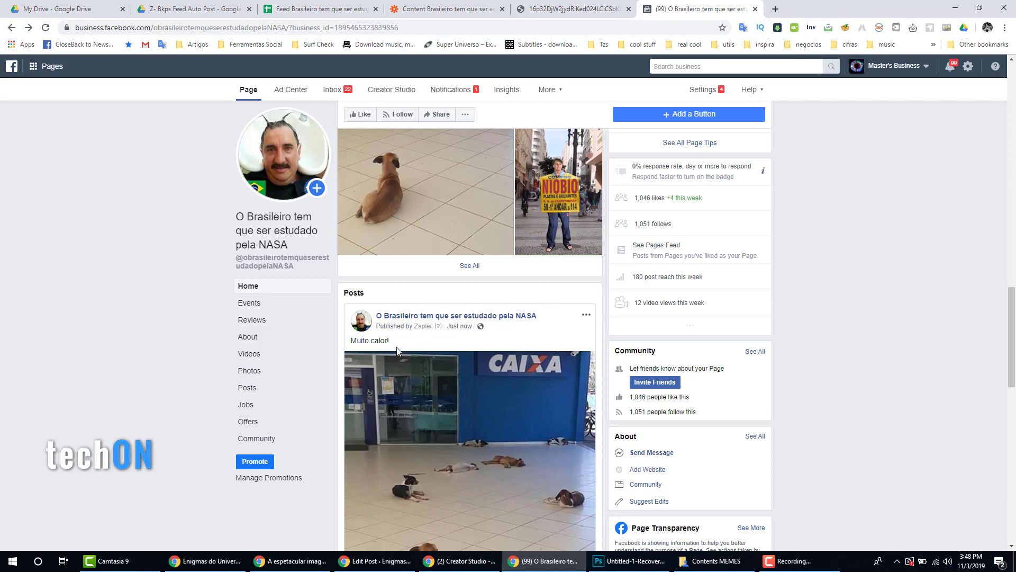
{"action": "scroll", "coordinate": [418, 347], "scroll_direction": "down", "scroll_amount": 2}
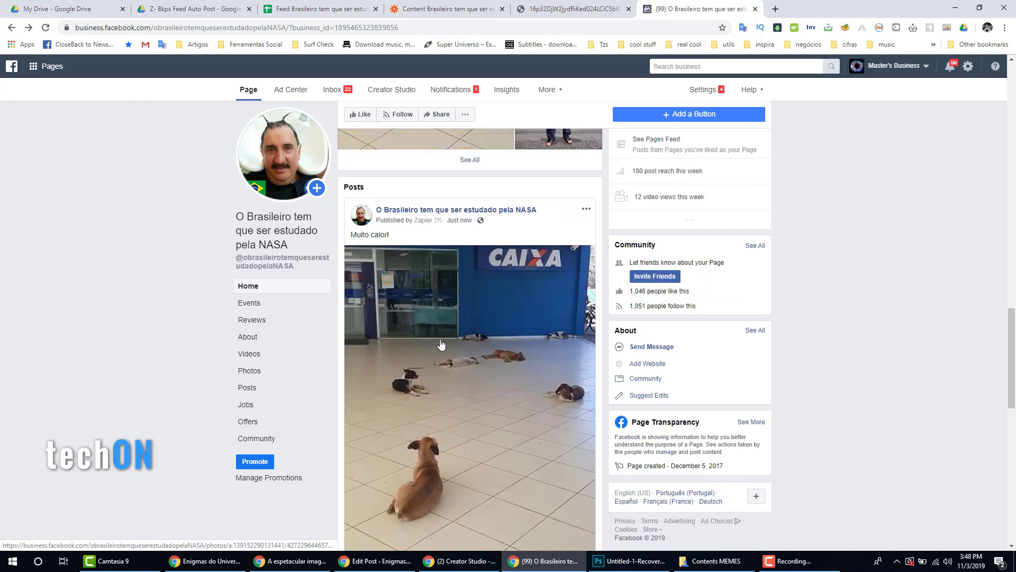
{"action": "left_click", "coordinate": [313, 8]}
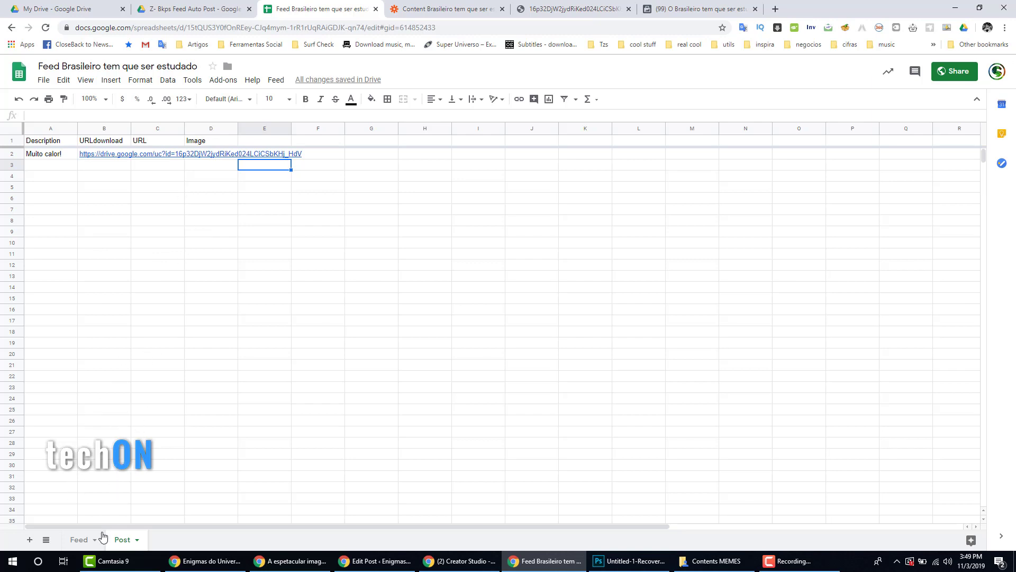
Step: Show the Feed sheet, with 'Muito calor!' and its uc?id= Drive link in row 2
{"action": "left_click", "coordinate": [80, 542]}
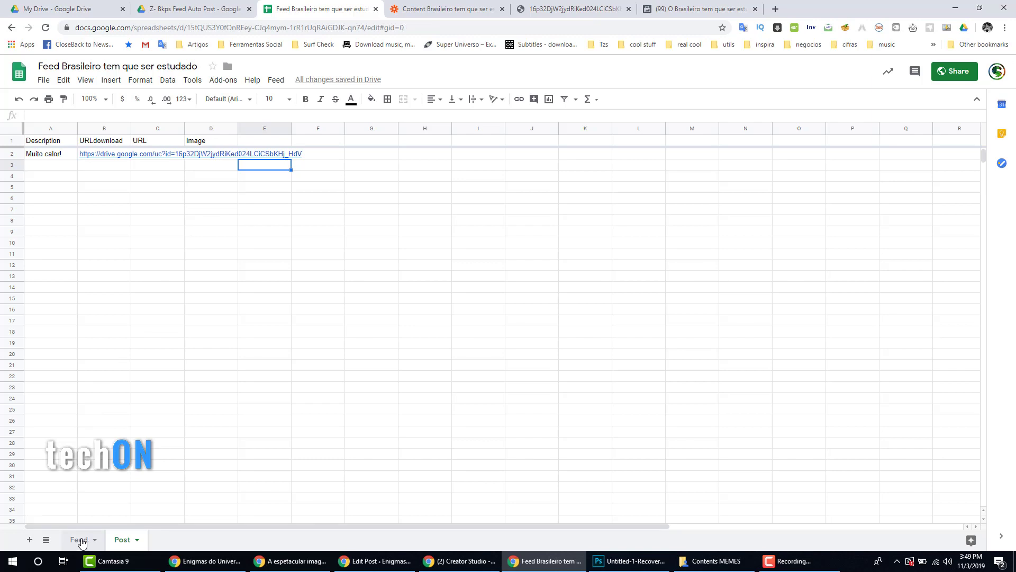